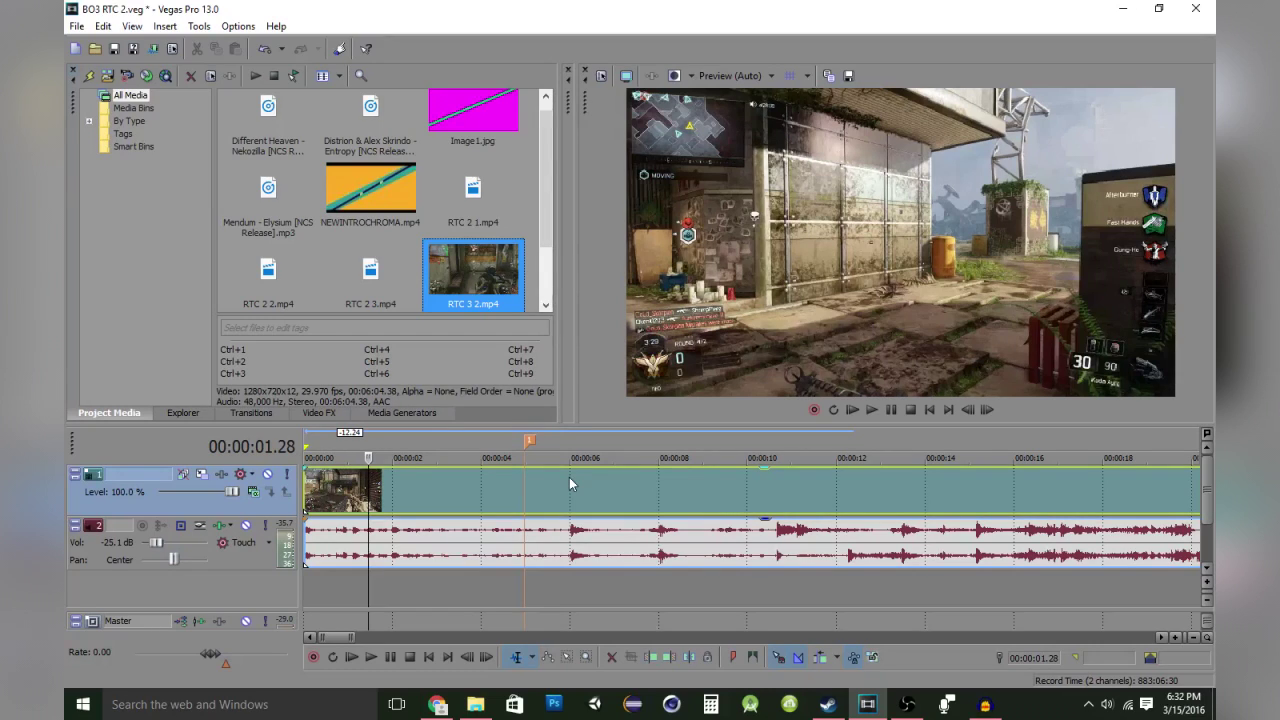
Zoom the timeline in and out, then play the clip and stop at about 00:00:13.16
scroll(560, 485, "up", 1)
scroll(543, 496, "up", 1)
scroll(536, 509, "up", 1)
scroll(536, 518, "up", 1)
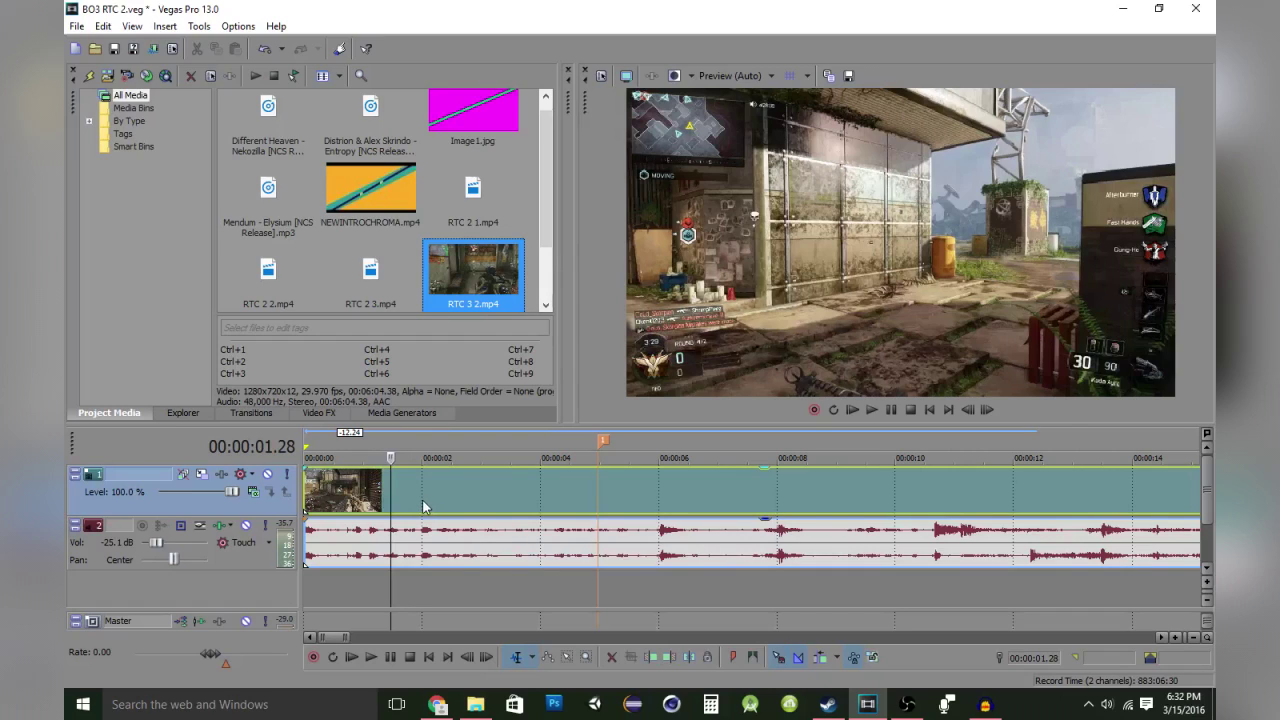
scroll(421, 497, "down", 2)
scroll(421, 497, "down", 2)
scroll(421, 497, "down", 2)
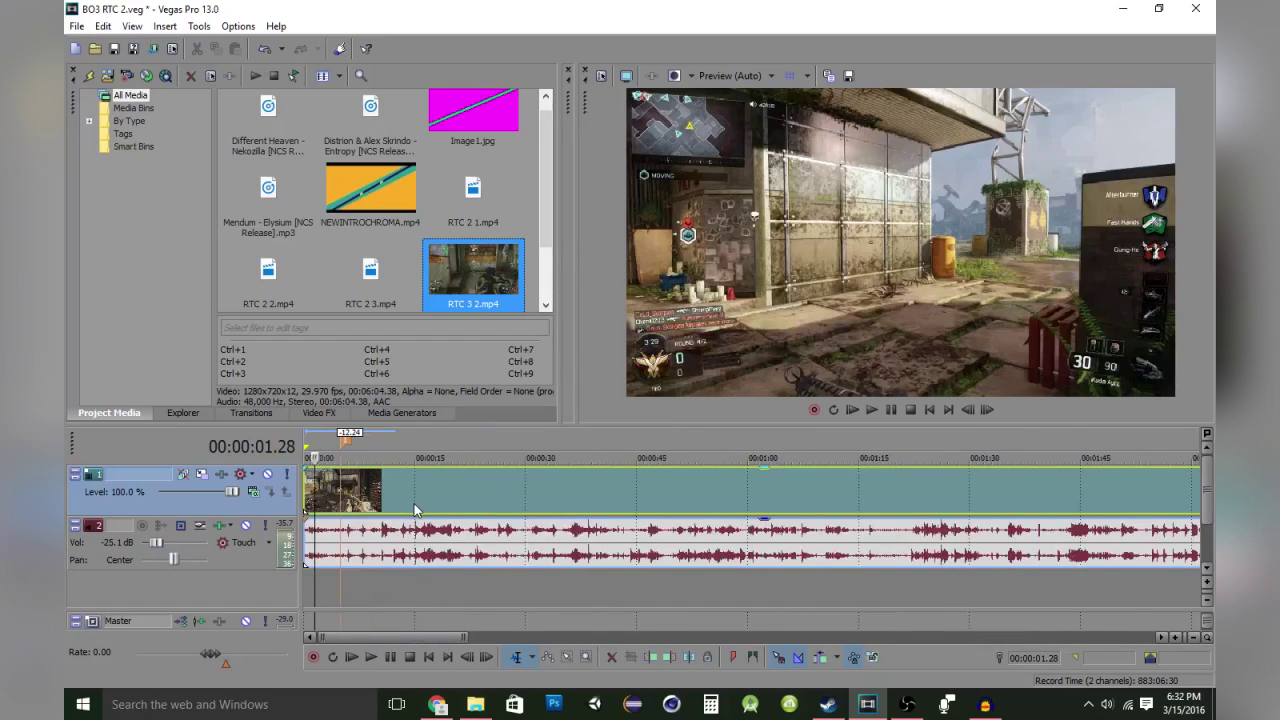
scroll(414, 504, "down", 2)
scroll(414, 504, "down", 2)
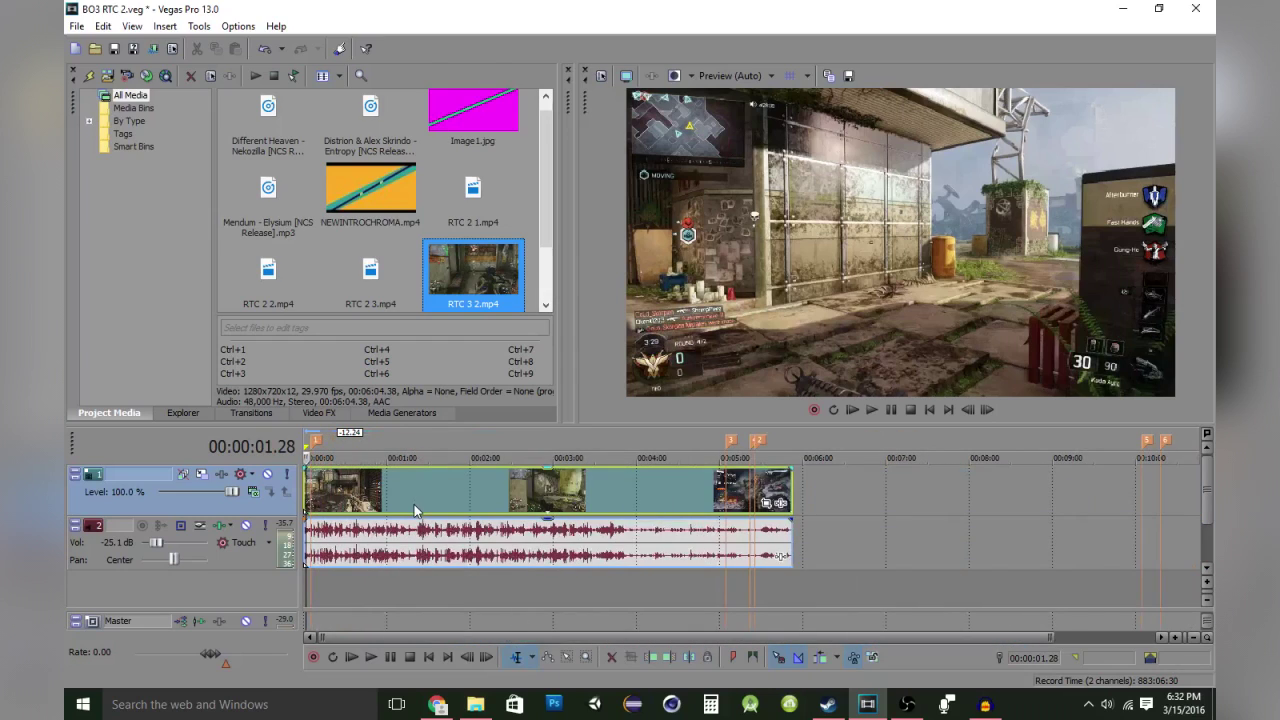
scroll(414, 504, "up", 1)
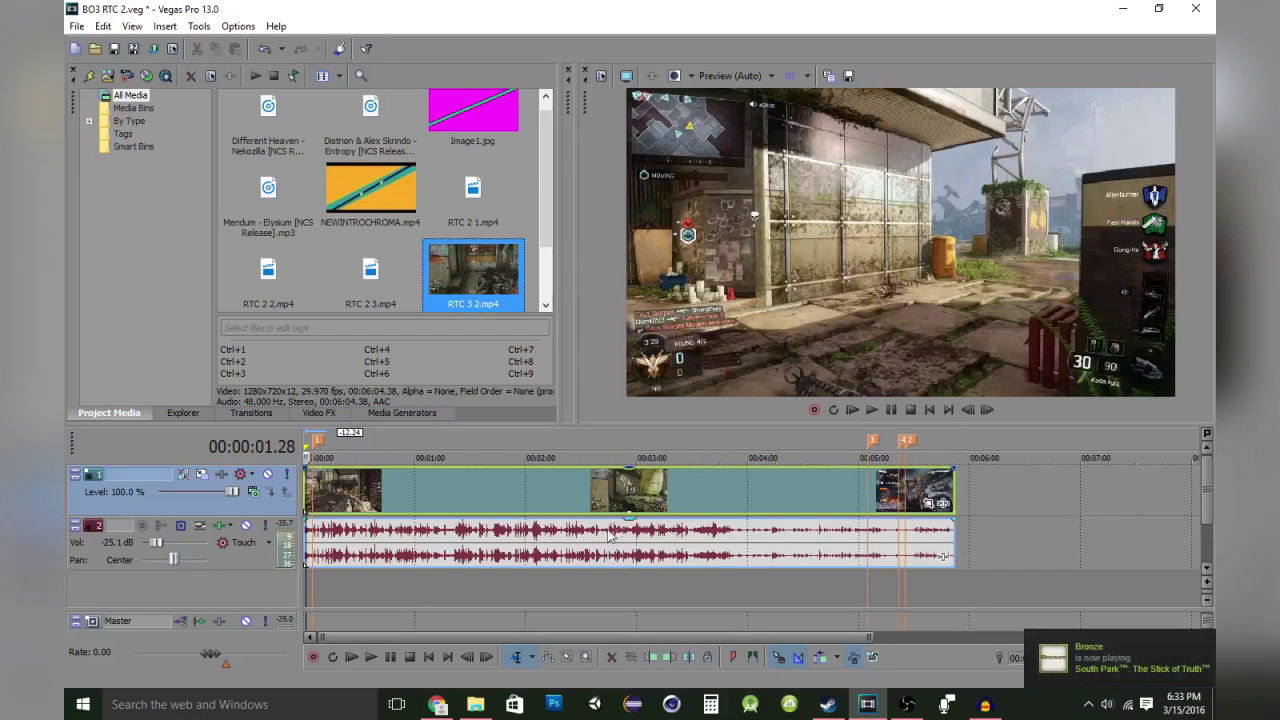
scroll(485, 490, "up", 2)
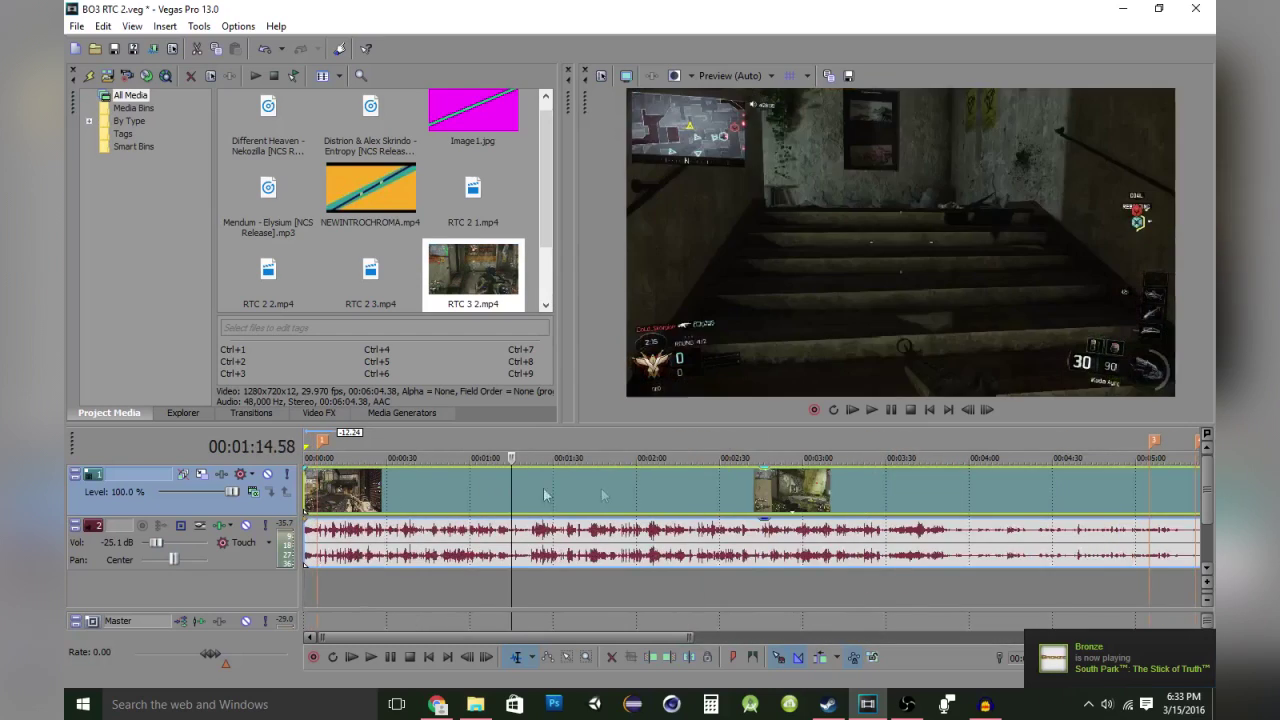
key("space")
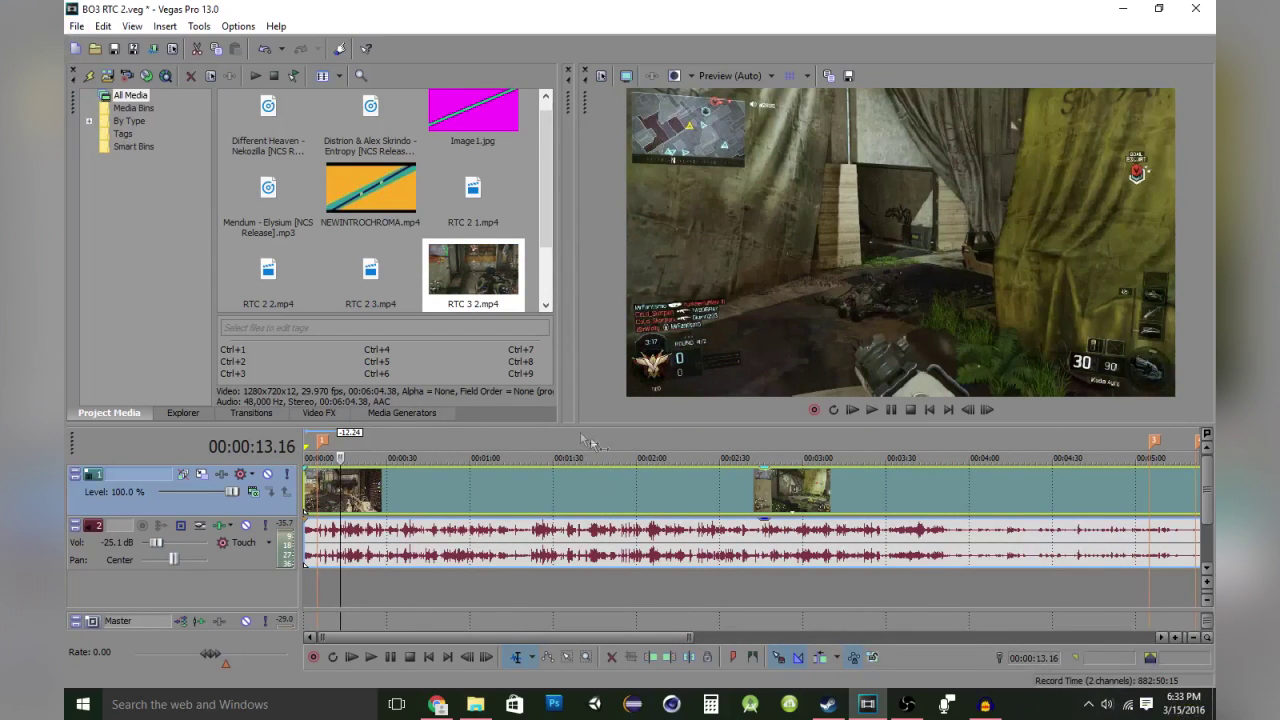
left_click(77, 27)
mouse_move(97, 192)
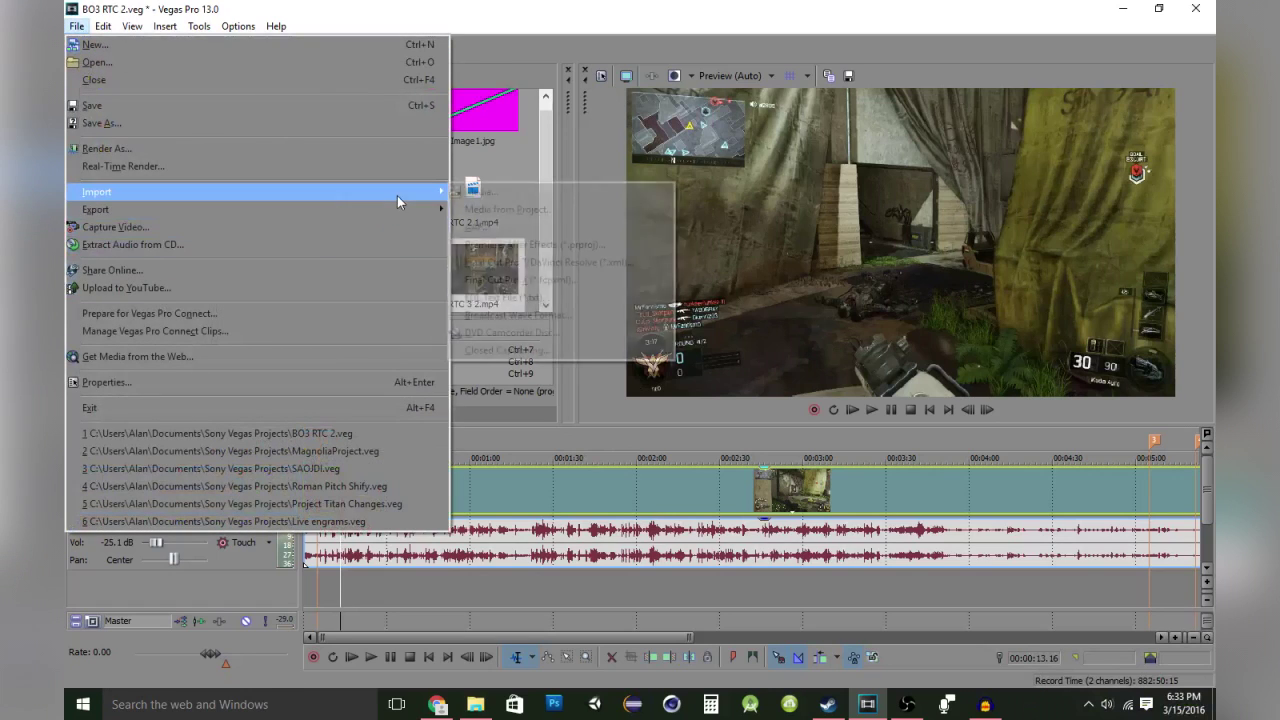
left_click(490, 193)
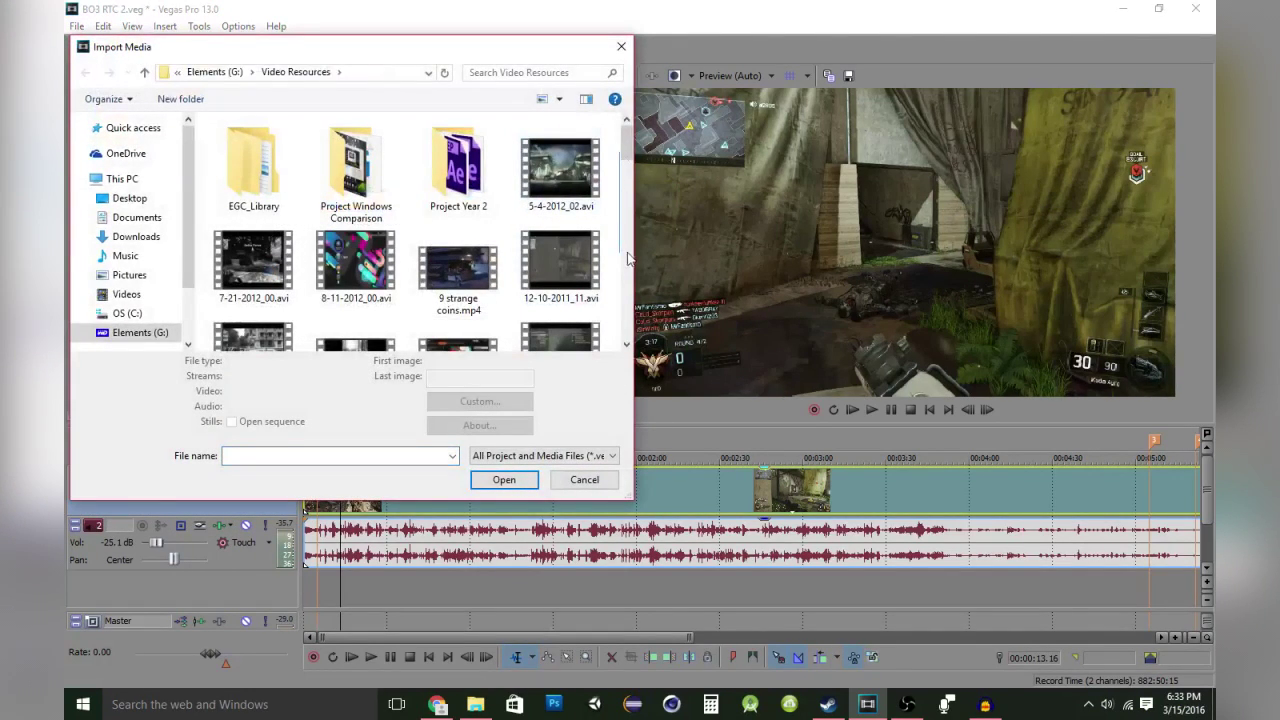
scroll(574, 214, "down", 5)
scroll(574, 214, "down", 5)
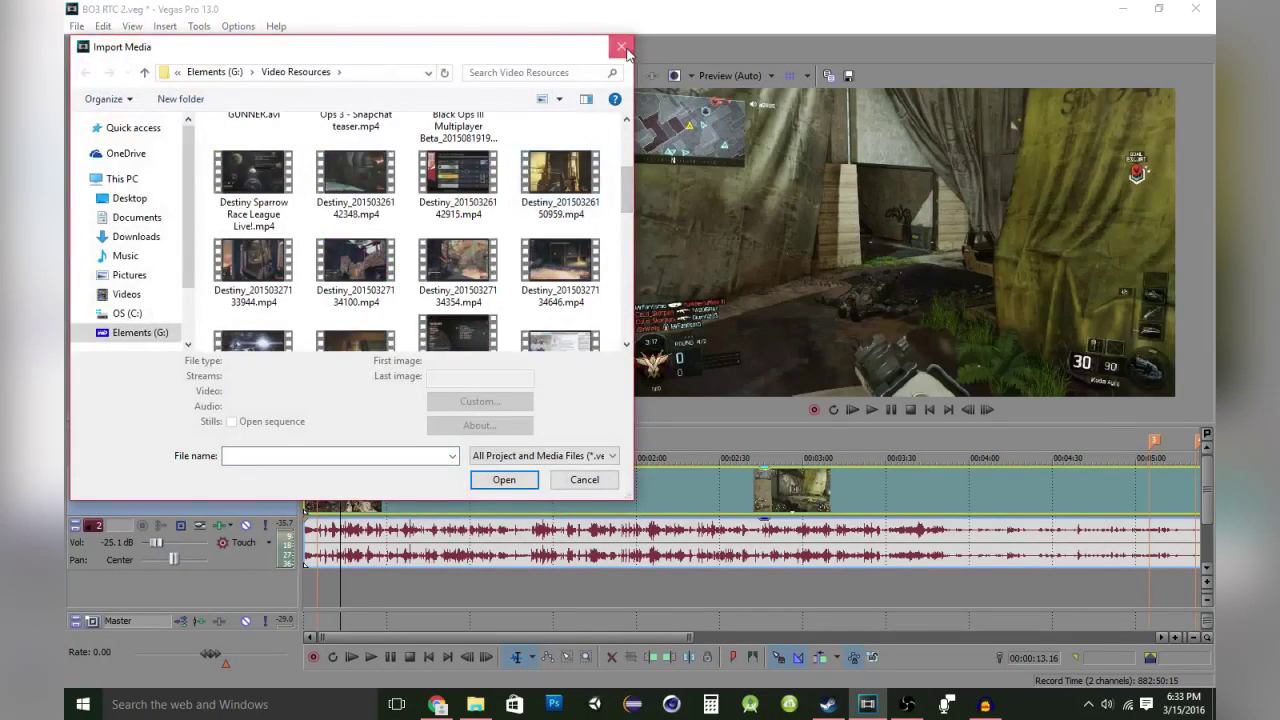
left_click(504, 479)
scroll(368, 502, "up", 3)
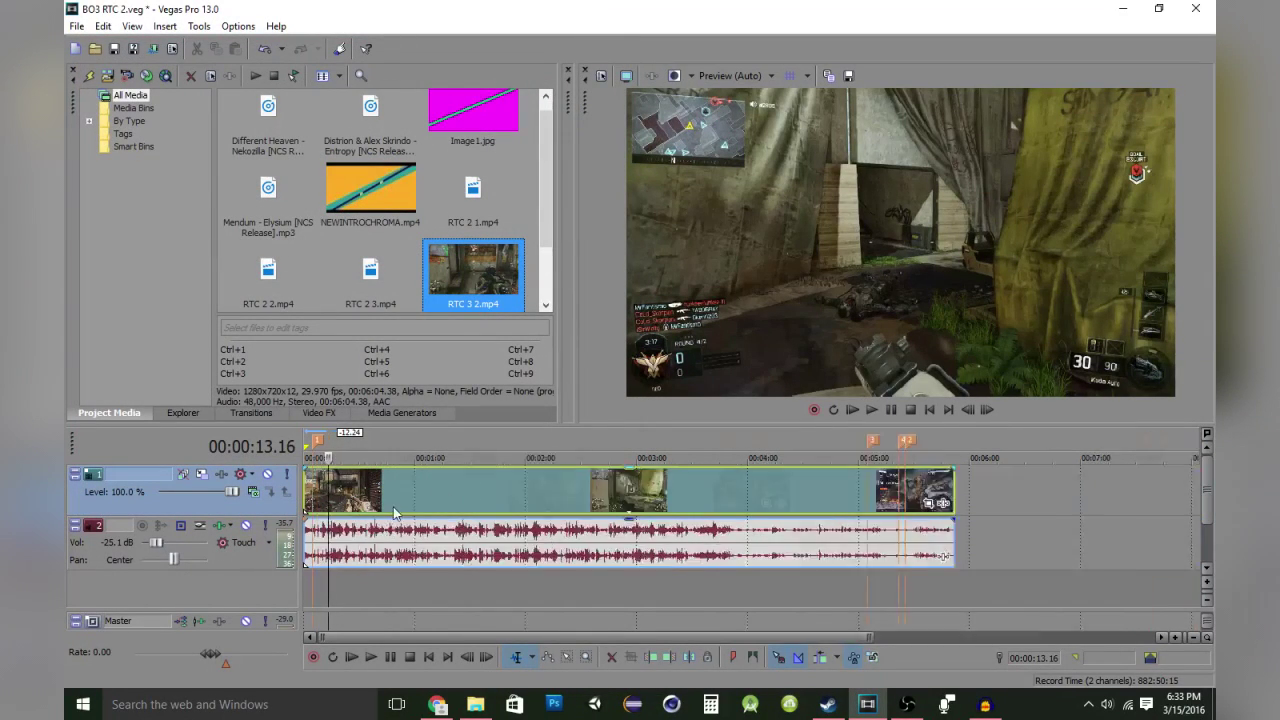
scroll(372, 495, "up", 2)
scroll(375, 485, "up", 2)
scroll(375, 485, "down", 4)
scroll(332, 505, "down", 4)
scroll(415, 538, "down", 2)
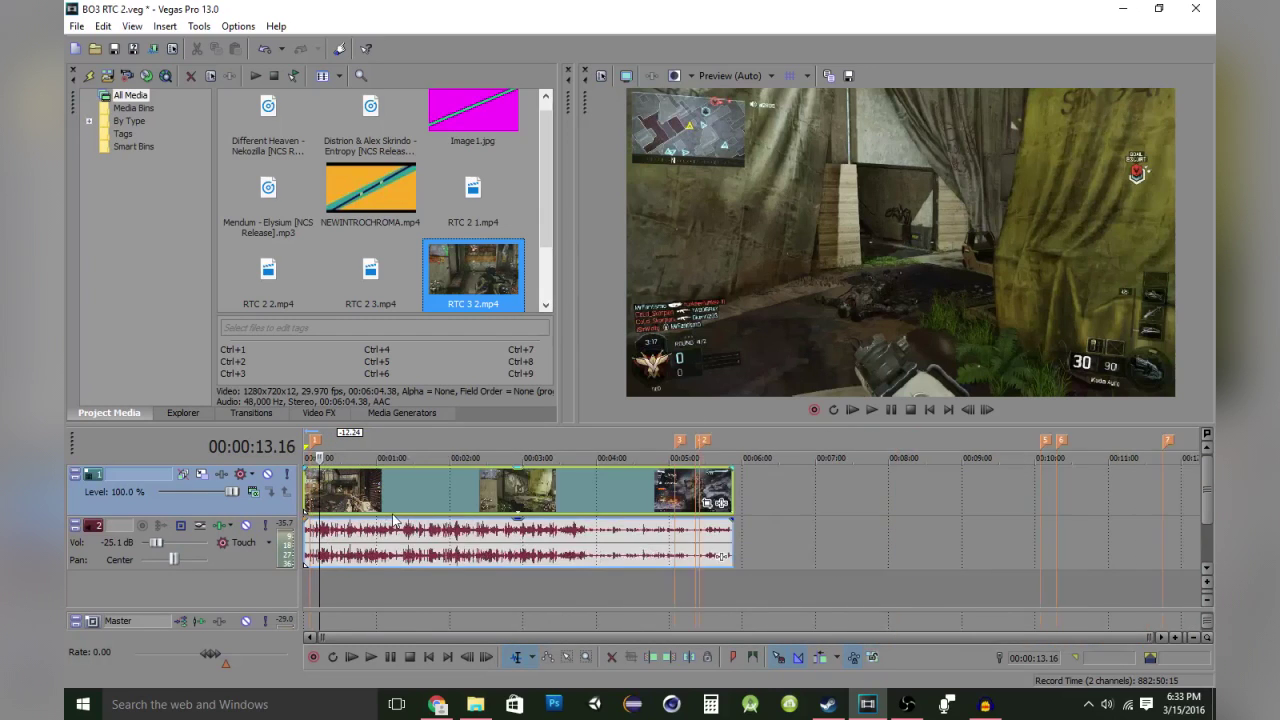
scroll(400, 525, "up", 4)
scroll(395, 519, "down", 2)
scroll(393, 519, "down", 1)
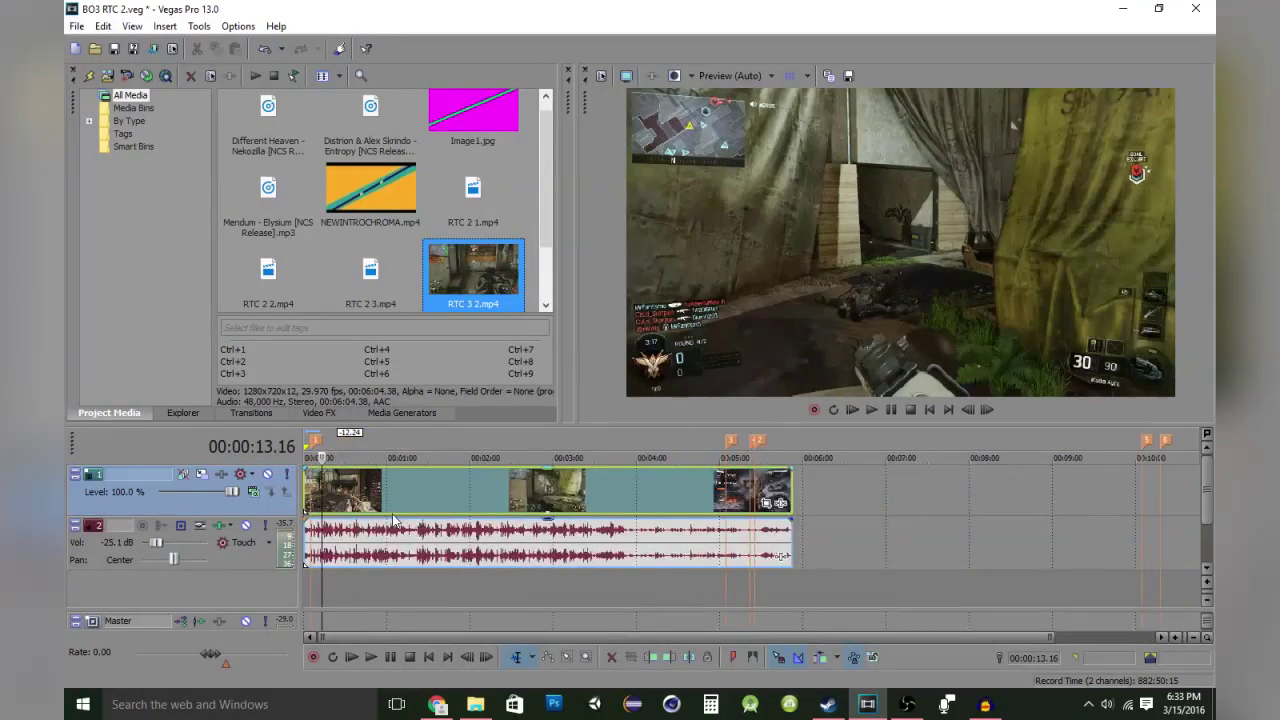
scroll(393, 519, "down", 1)
scroll(393, 519, "up", 1)
scroll(393, 519, "up", 3)
scroll(392, 519, "down", 3)
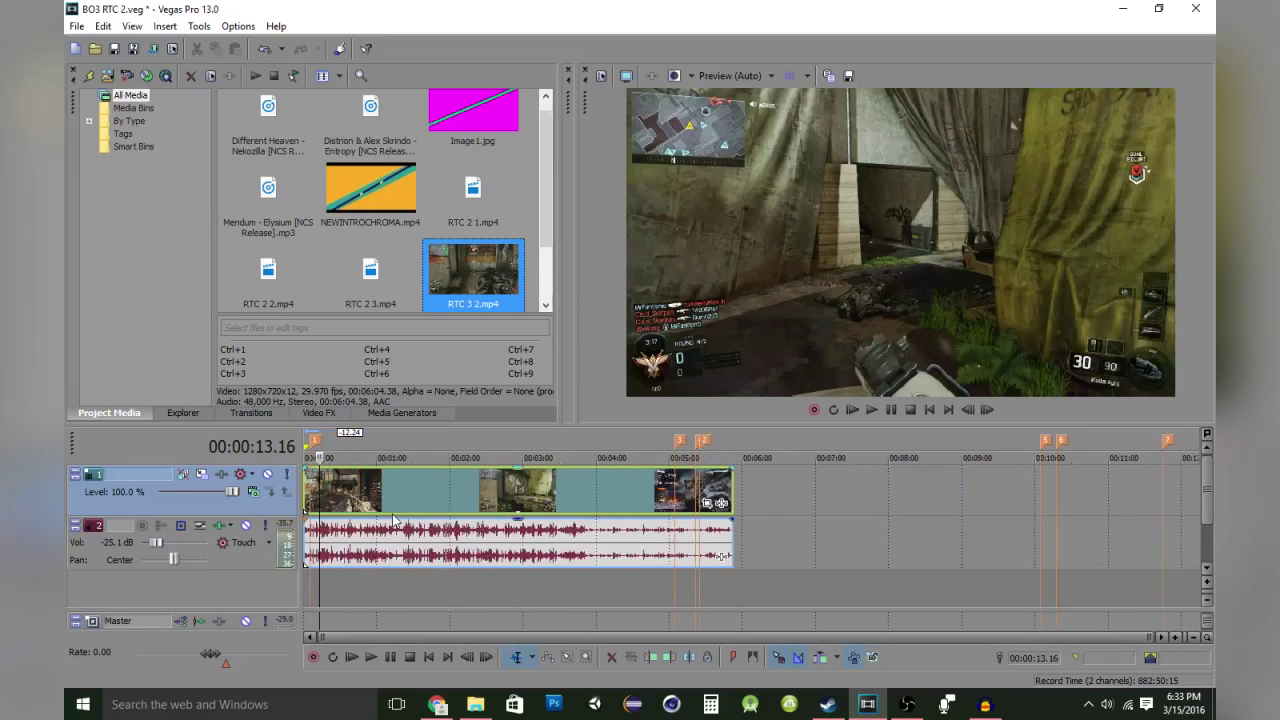
scroll(391, 520, "up", 3)
scroll(390, 520, "down", 2)
scroll(391, 520, "down", 1)
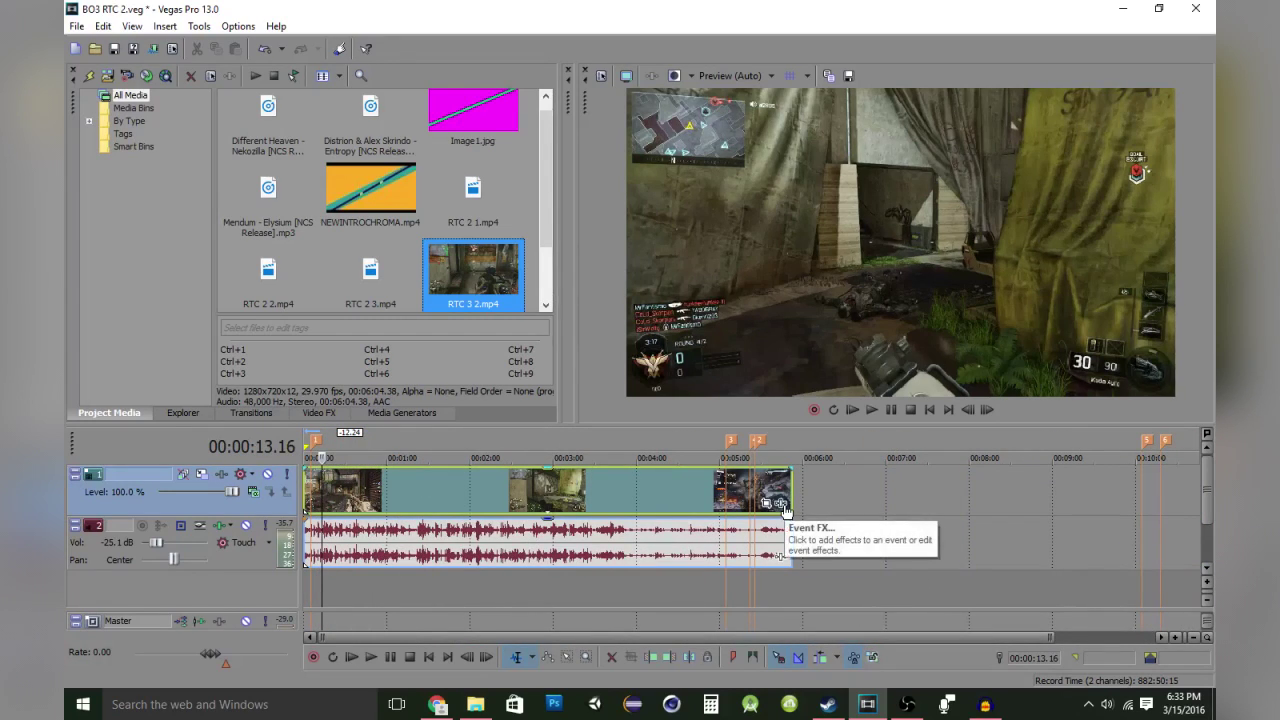
Open the clip's Event FX chooser, then cancel it and close the Video Event FX window
left_click(784, 507)
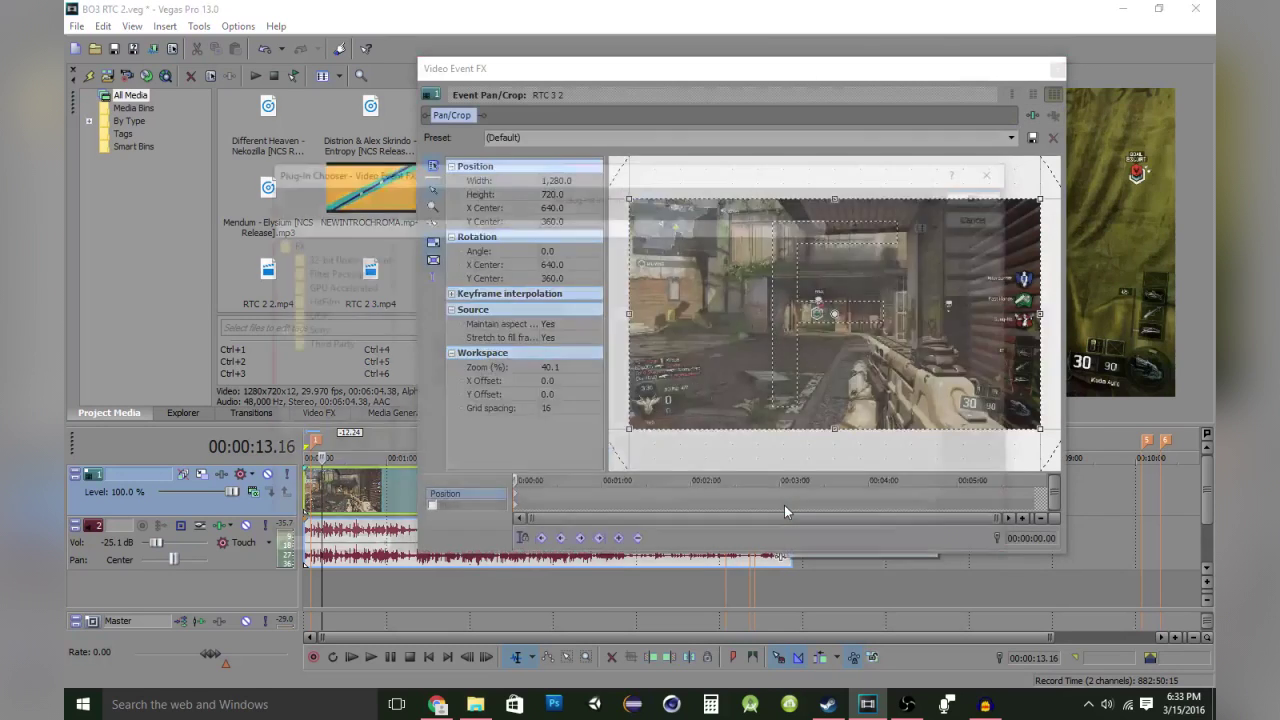
left_click_drag(631, 186, 645, 160)
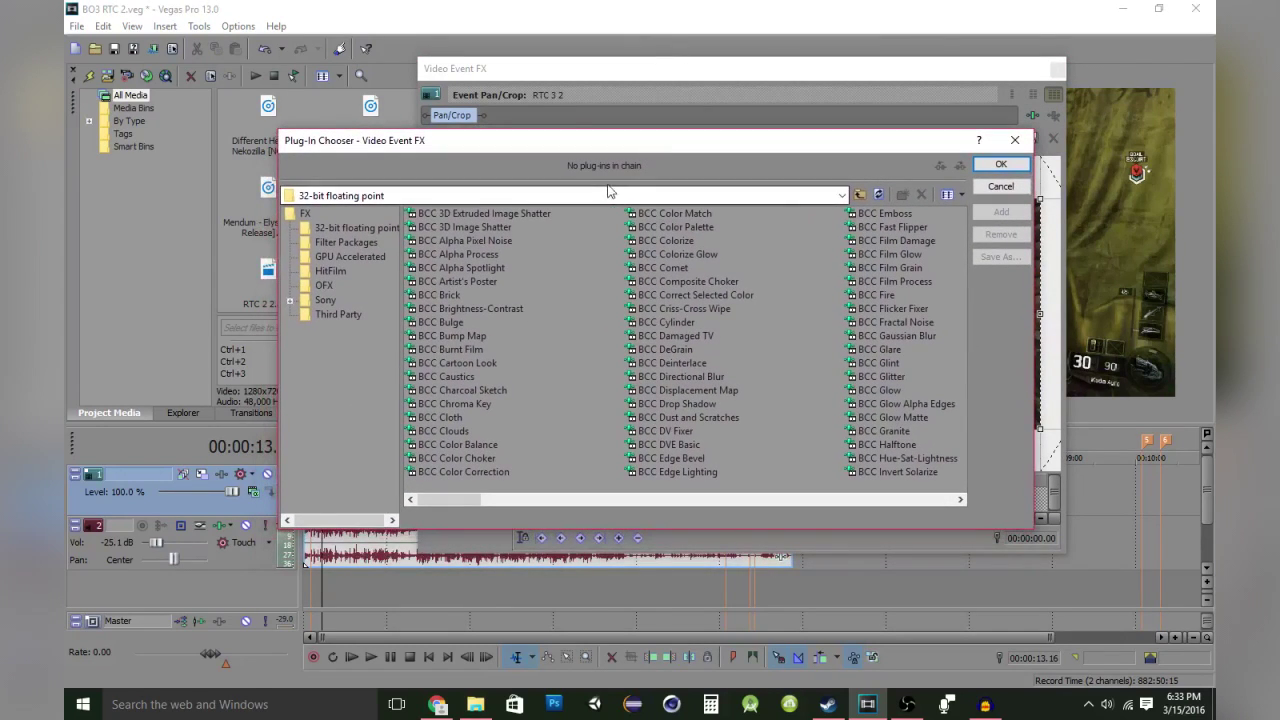
left_click(999, 161)
left_click(1057, 69)
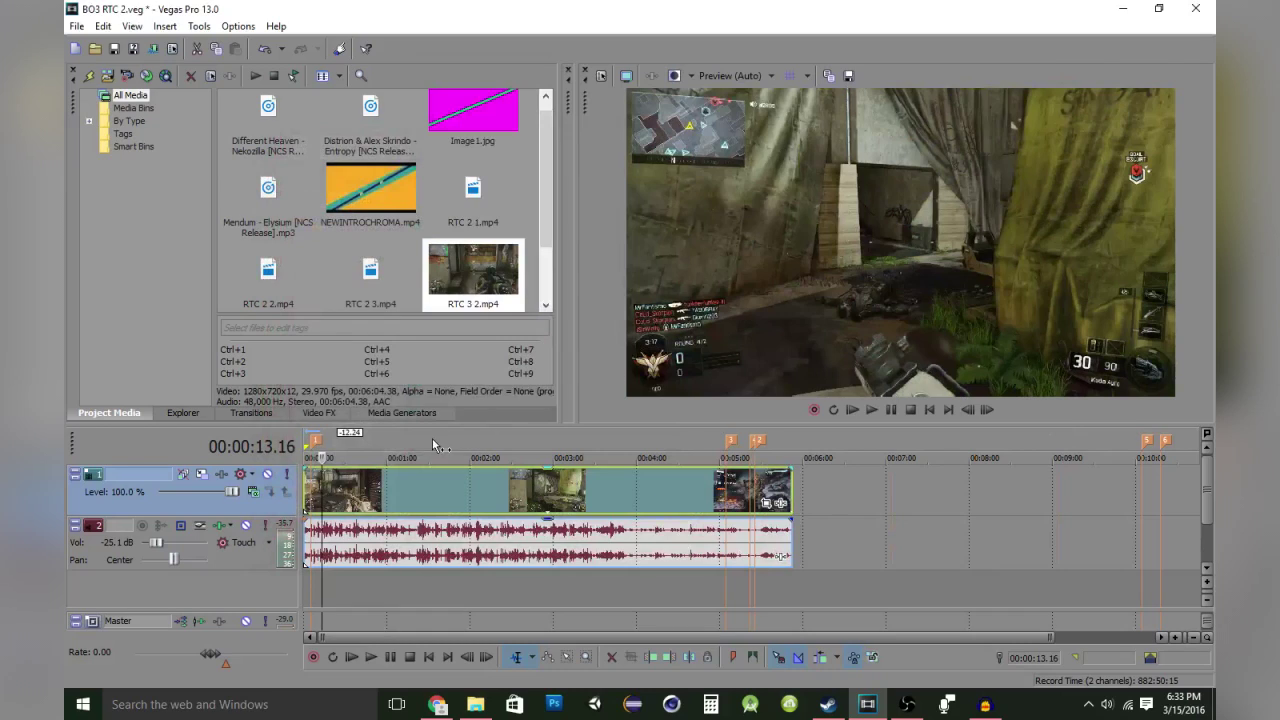
Browse the Explorer, Transitions and Media Generators tabs, then settle on the Video FX search box
left_click(188, 414)
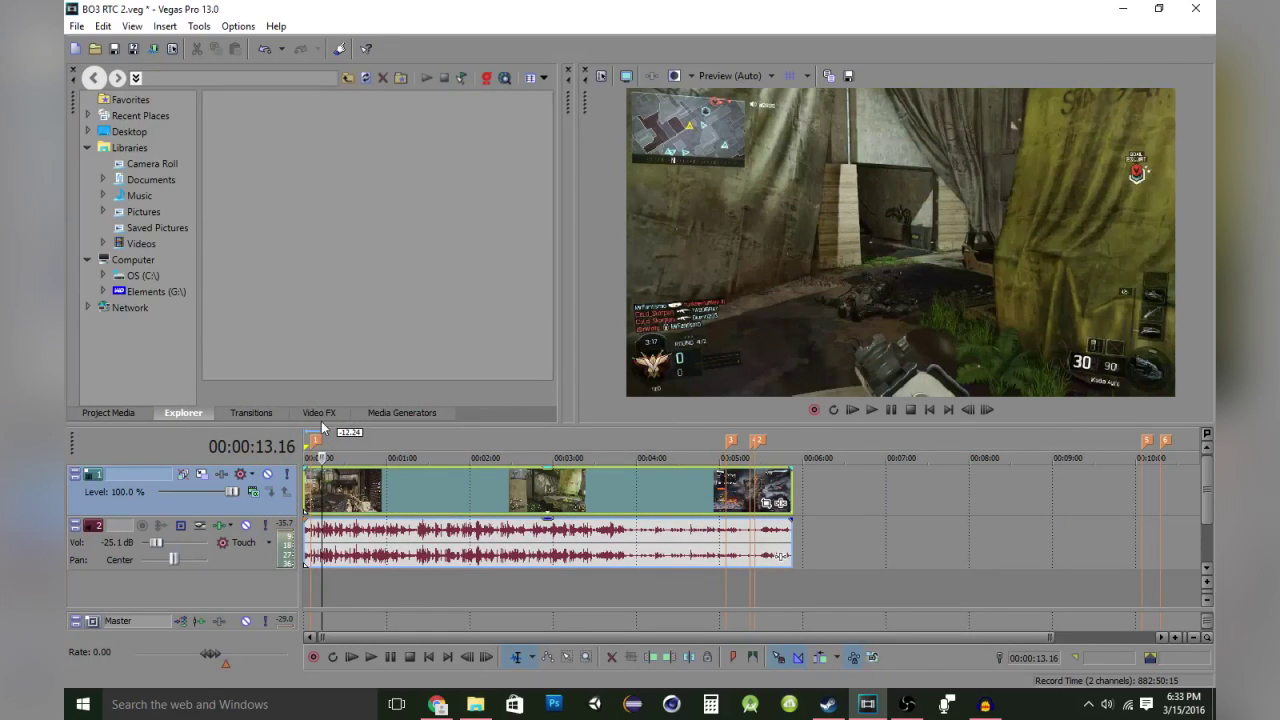
left_click(320, 413)
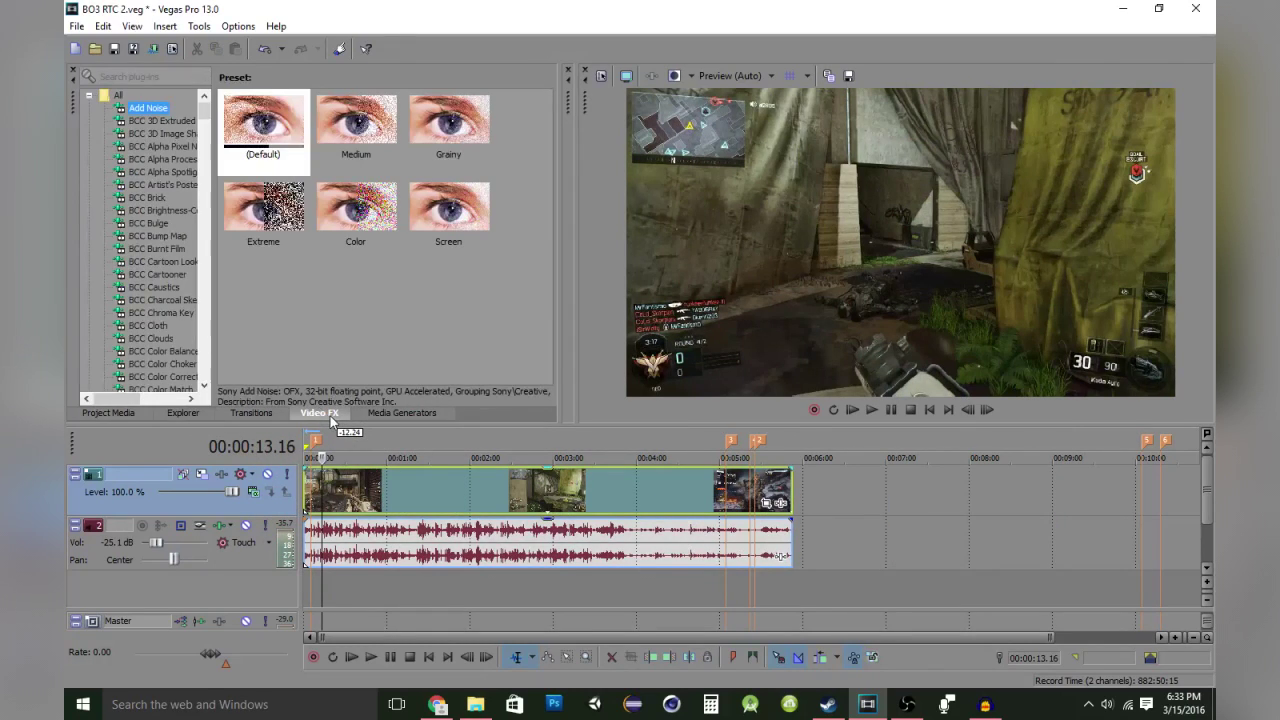
left_click(400, 414)
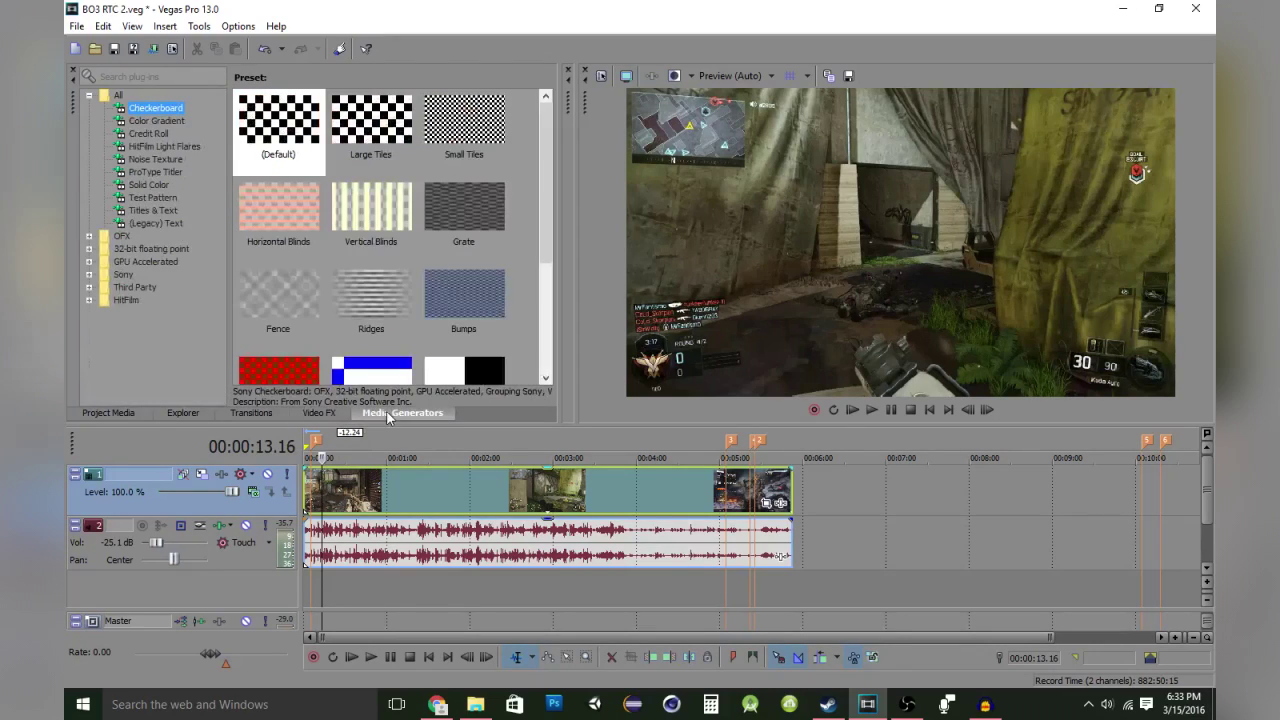
left_click(255, 415)
left_click(200, 413)
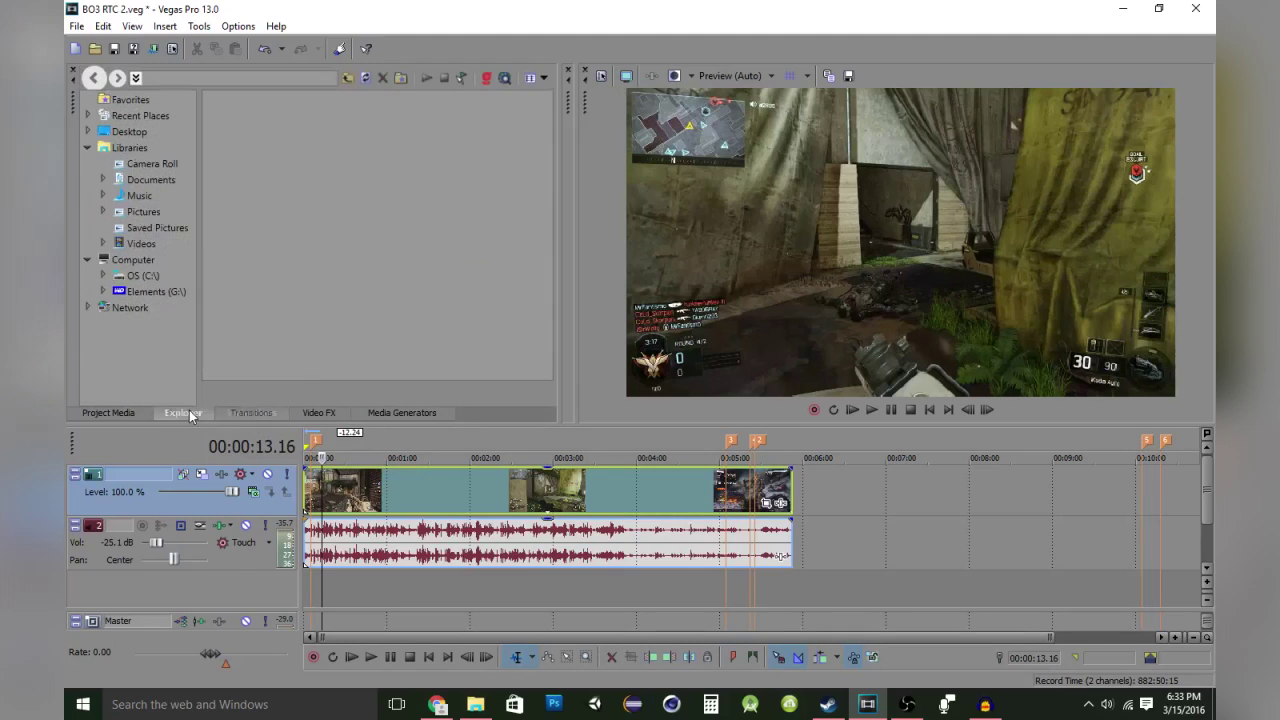
left_click(319, 413)
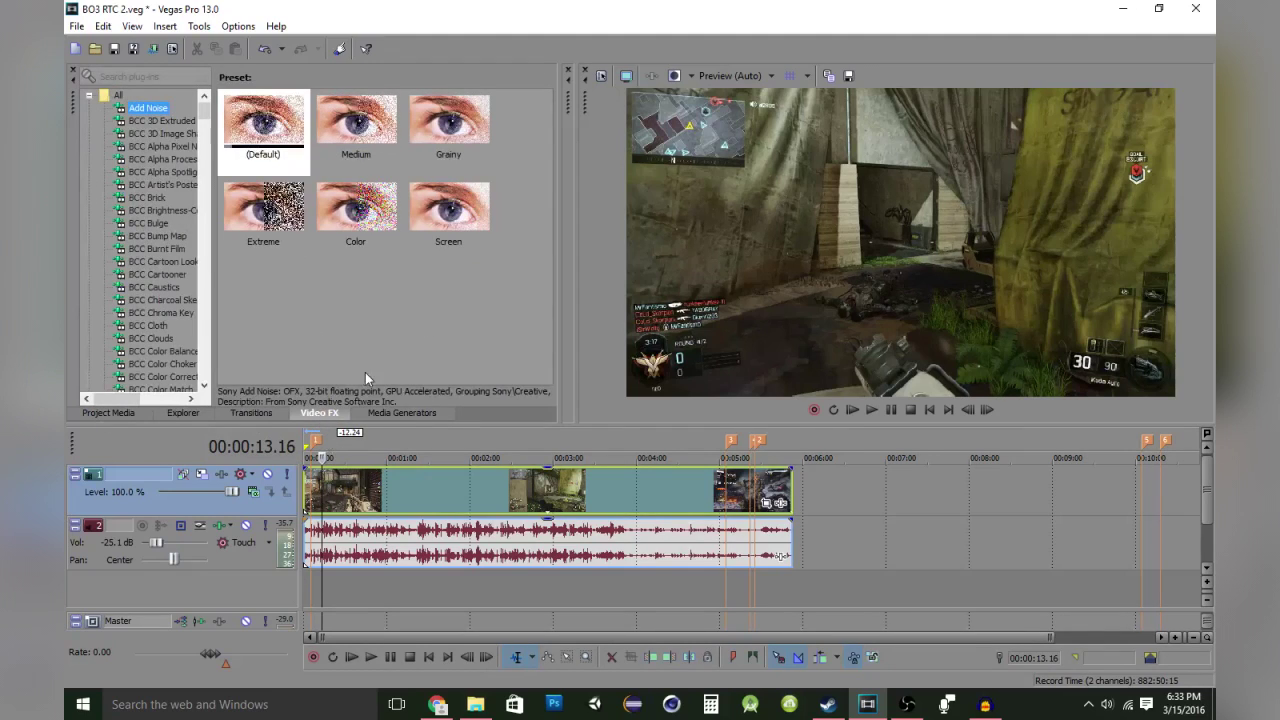
left_click(160, 77)
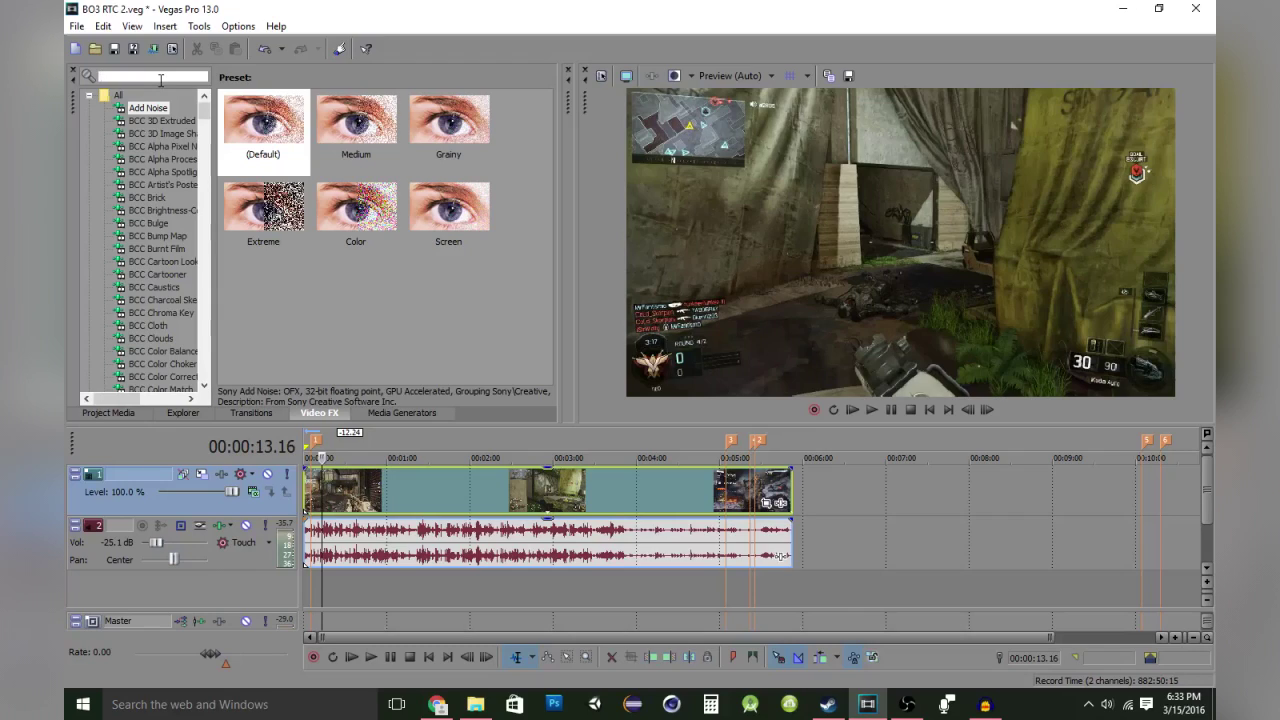
Search Video FX for 'bri' and apply the default Brightness and Contrast preset to the clip
type("br")
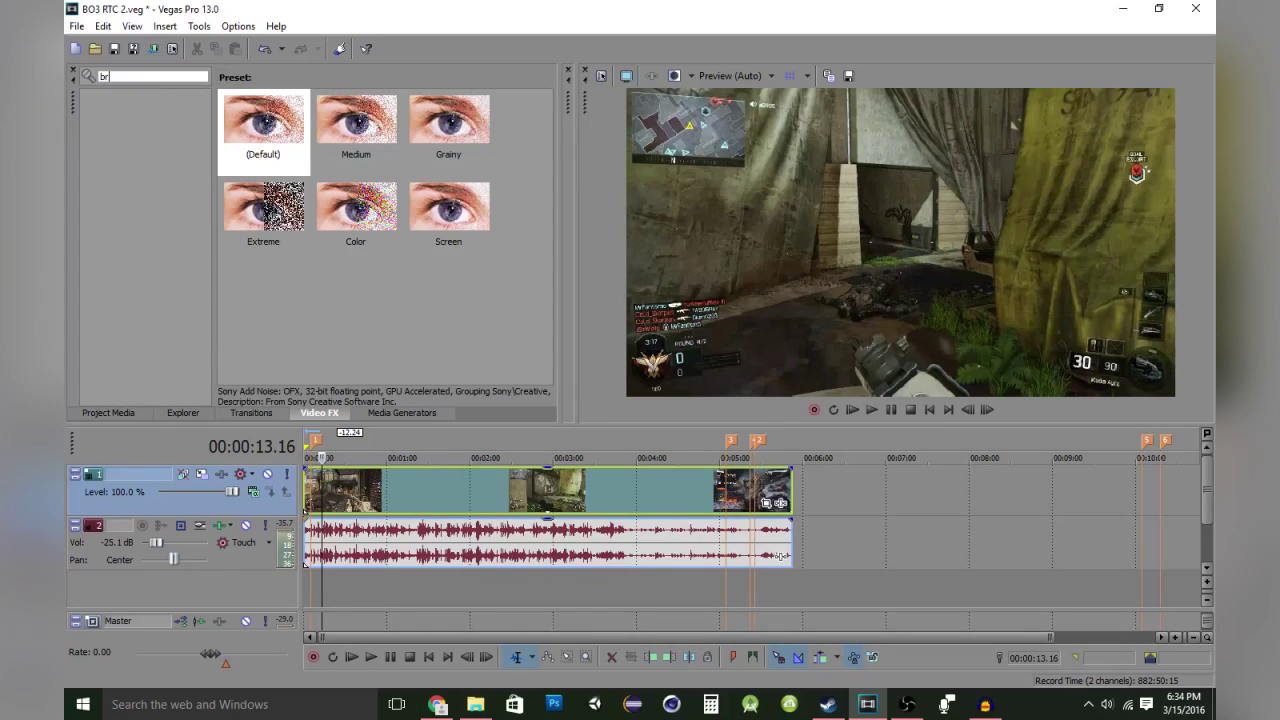
type("u")
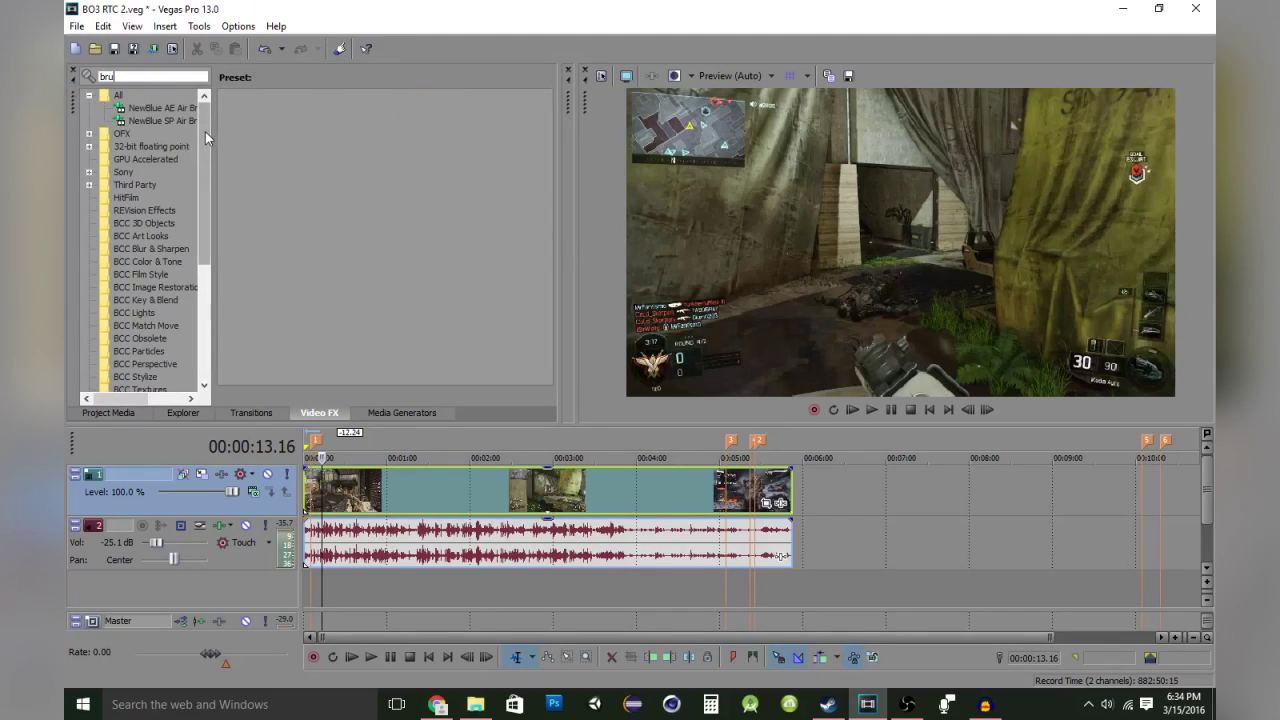
key("BackSpace")
type("i")
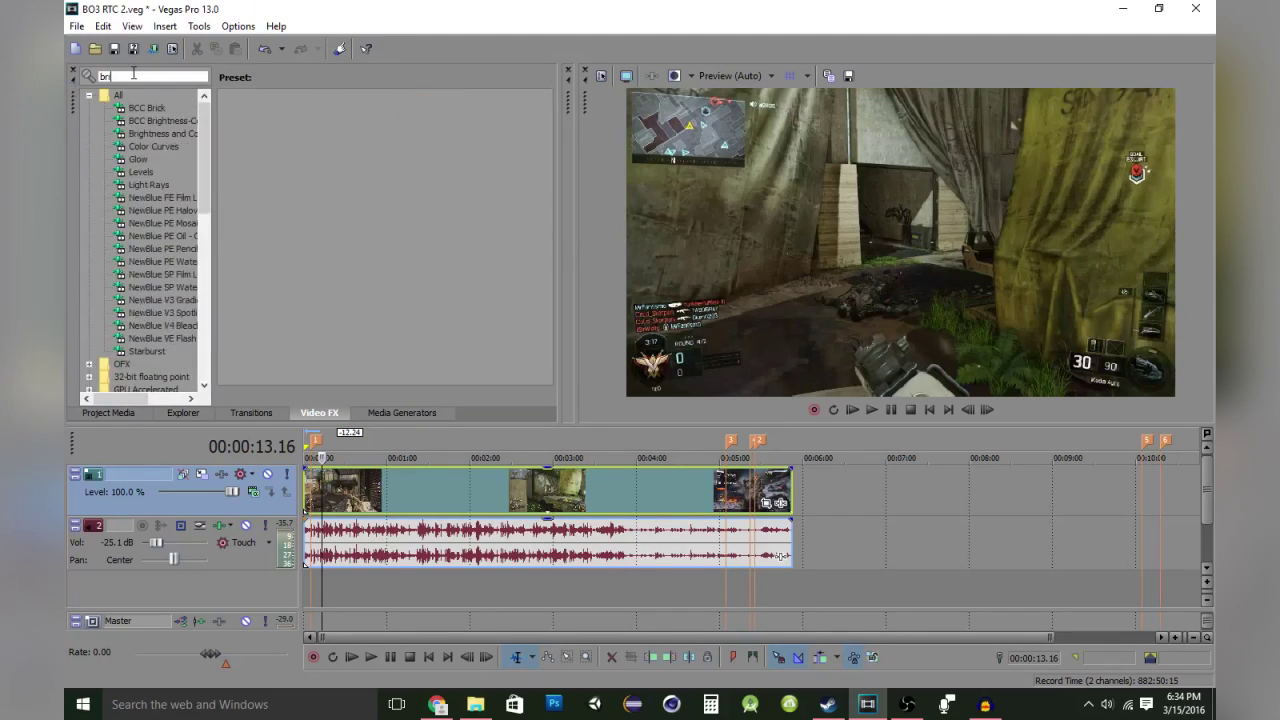
left_click(160, 134)
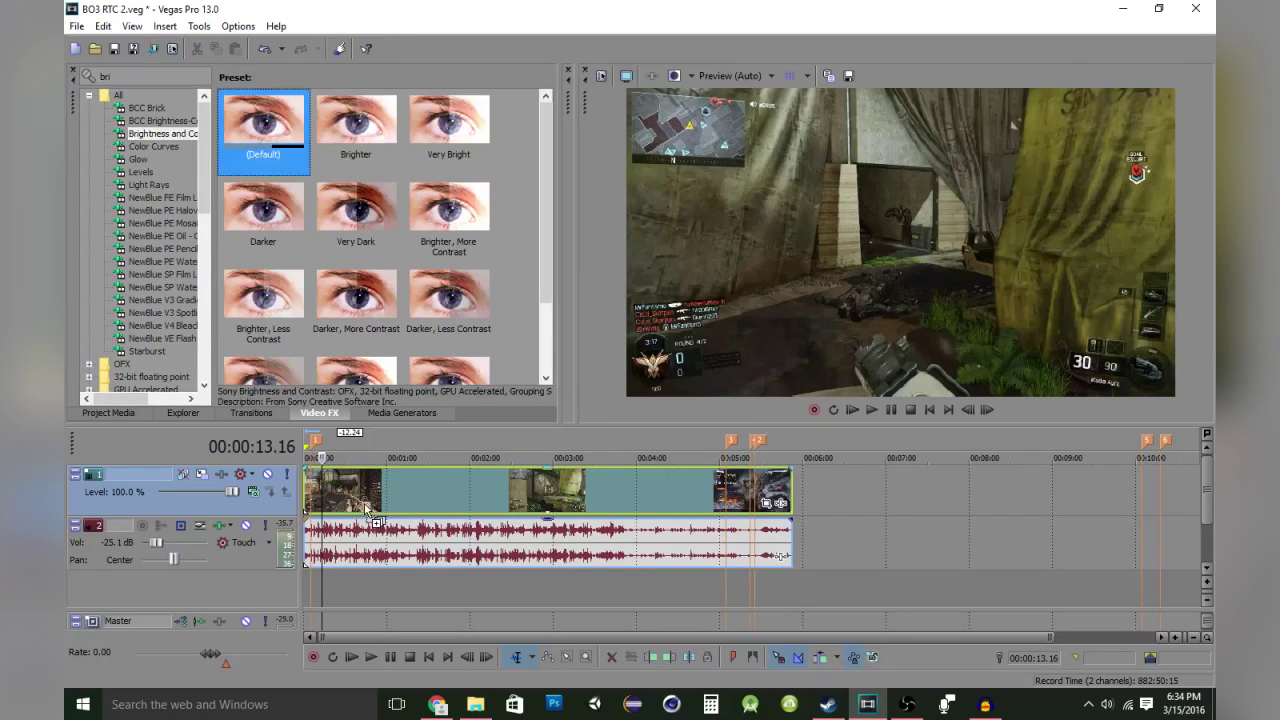
left_click_drag(240, 122, 375, 515)
Reposition the Brightness and Contrast settings window and place the playhead near 3 seconds
left_click_drag(717, 68, 462, 13)
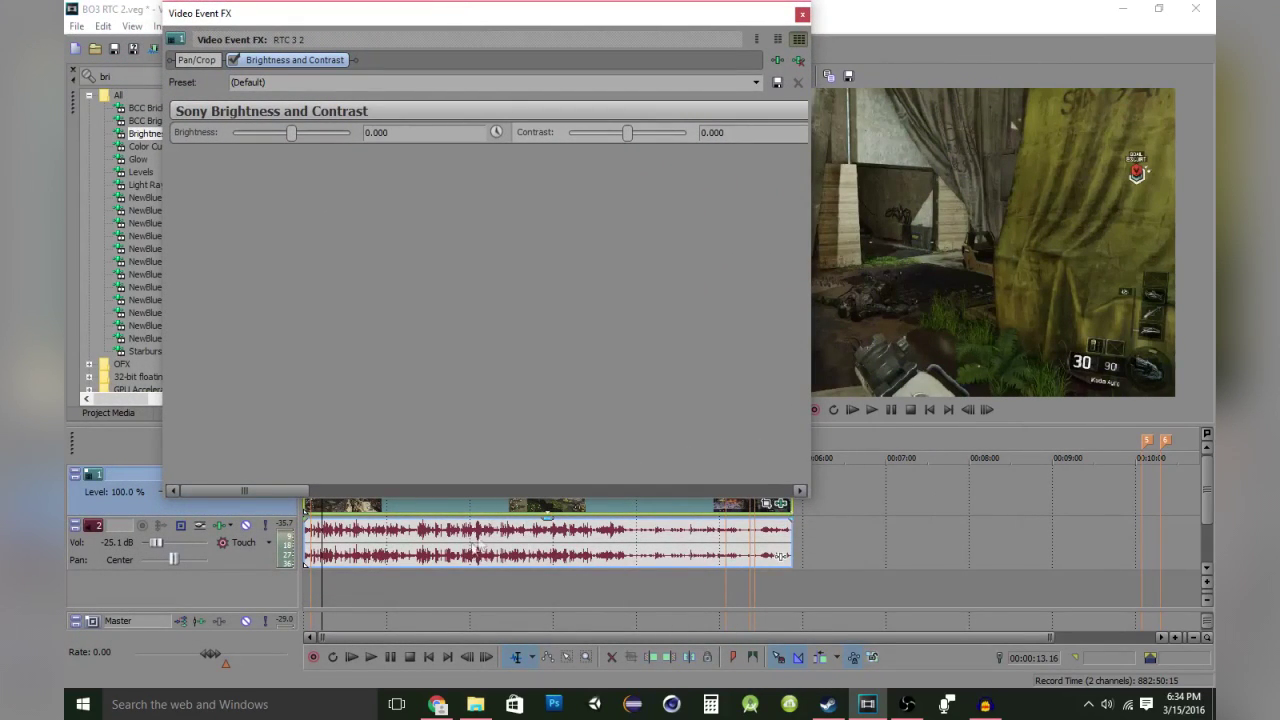
scroll(480, 549, "up", 5)
mouse_move(620, 13)
left_mouse_down()
mouse_move(309, 12)
mouse_move(78, 36)
left_mouse_up()
scroll(461, 503, "up", 4)
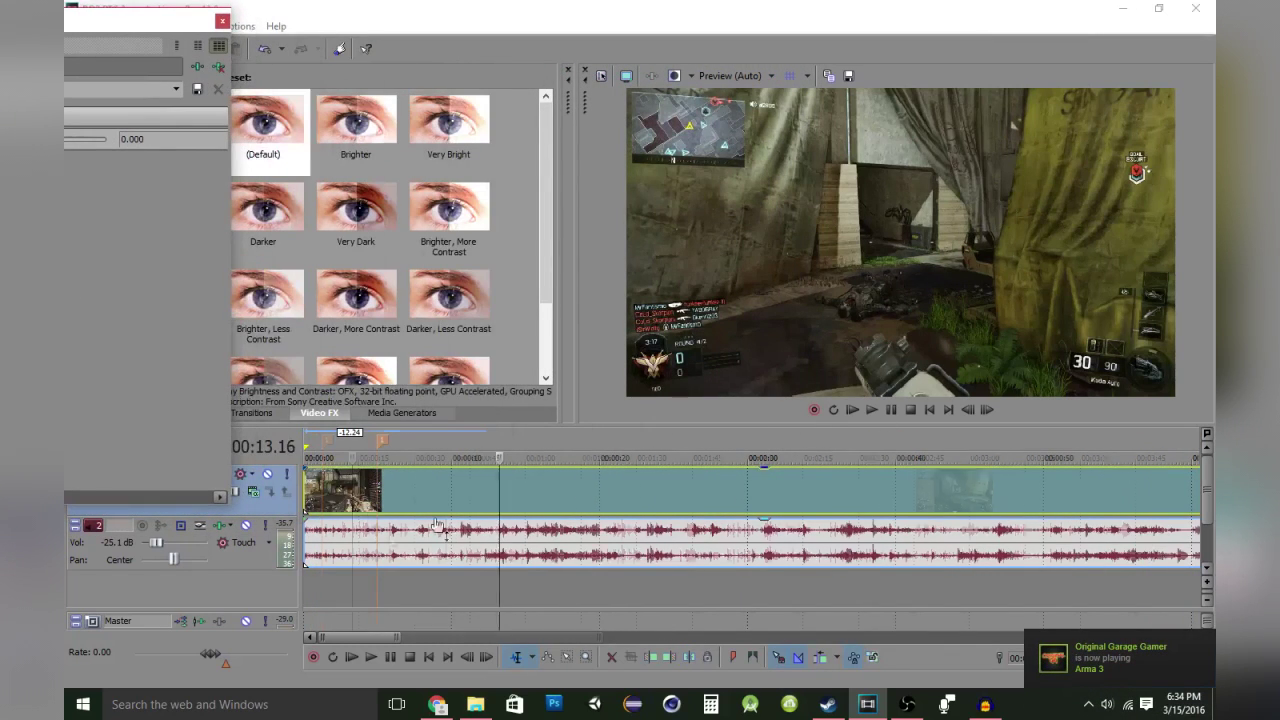
scroll(461, 503, "up", 2)
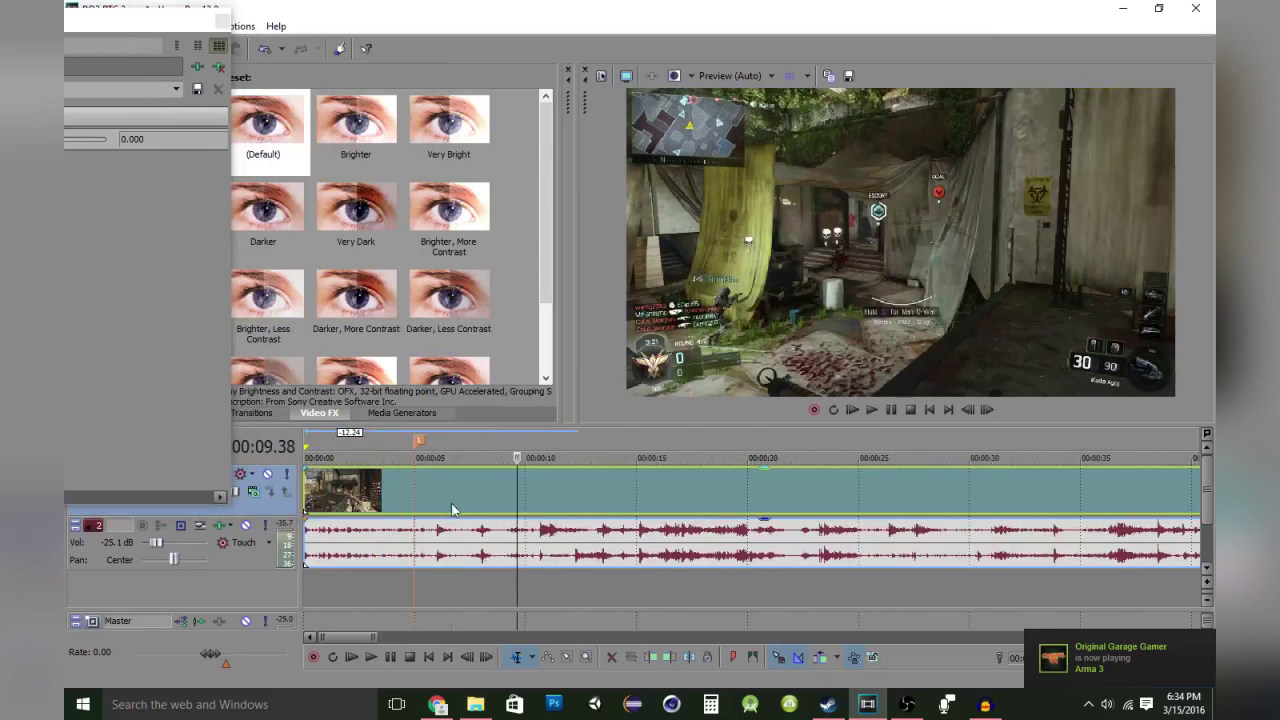
left_click(400, 503)
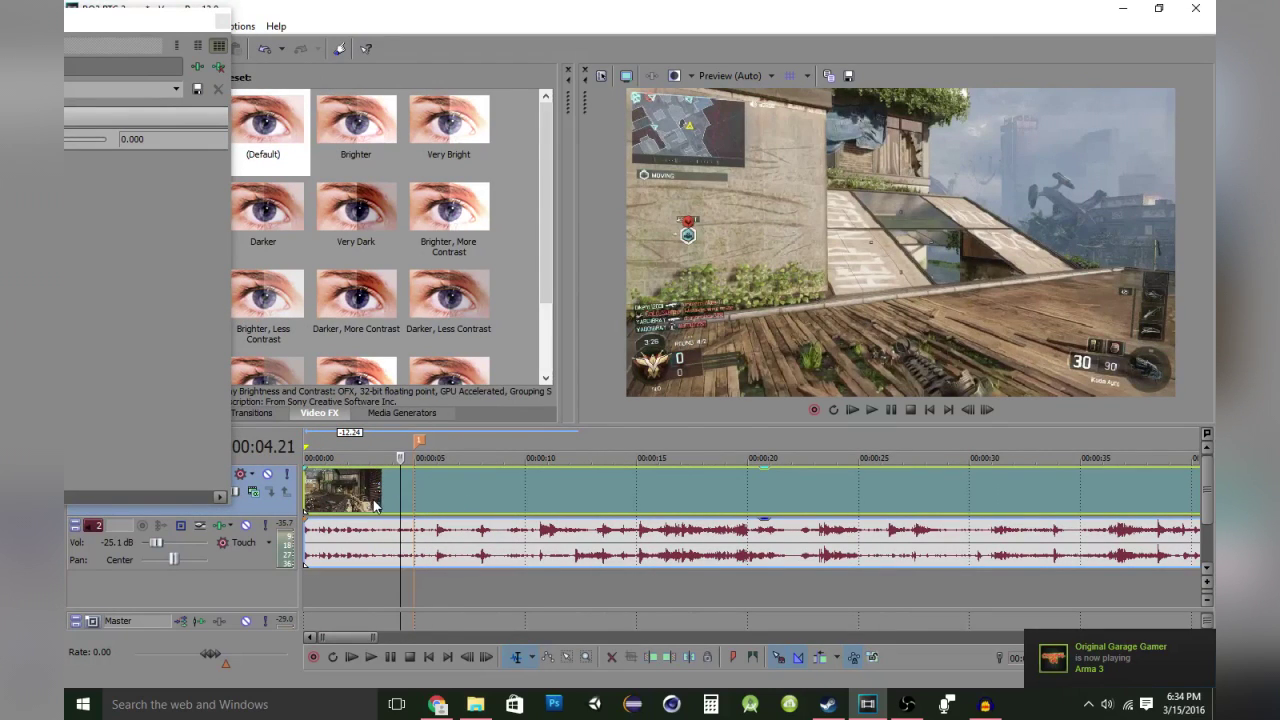
left_click(373, 505)
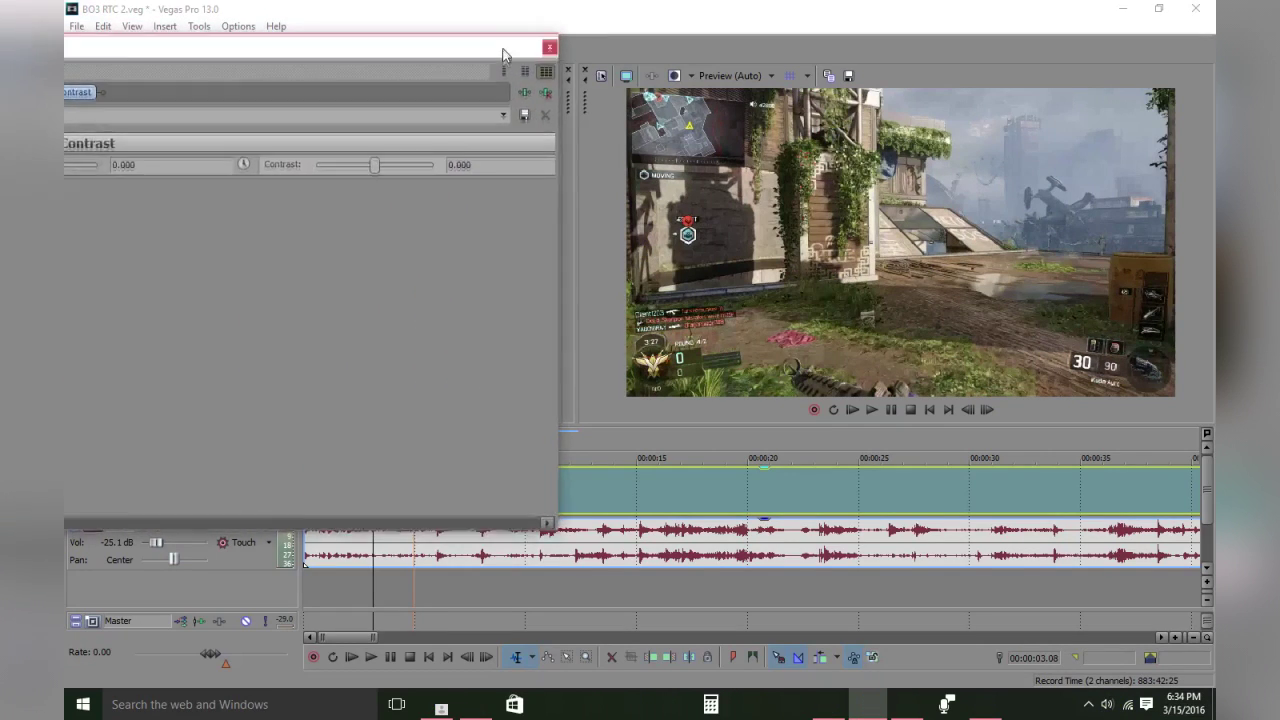
left_click_drag(175, 27, 515, 131)
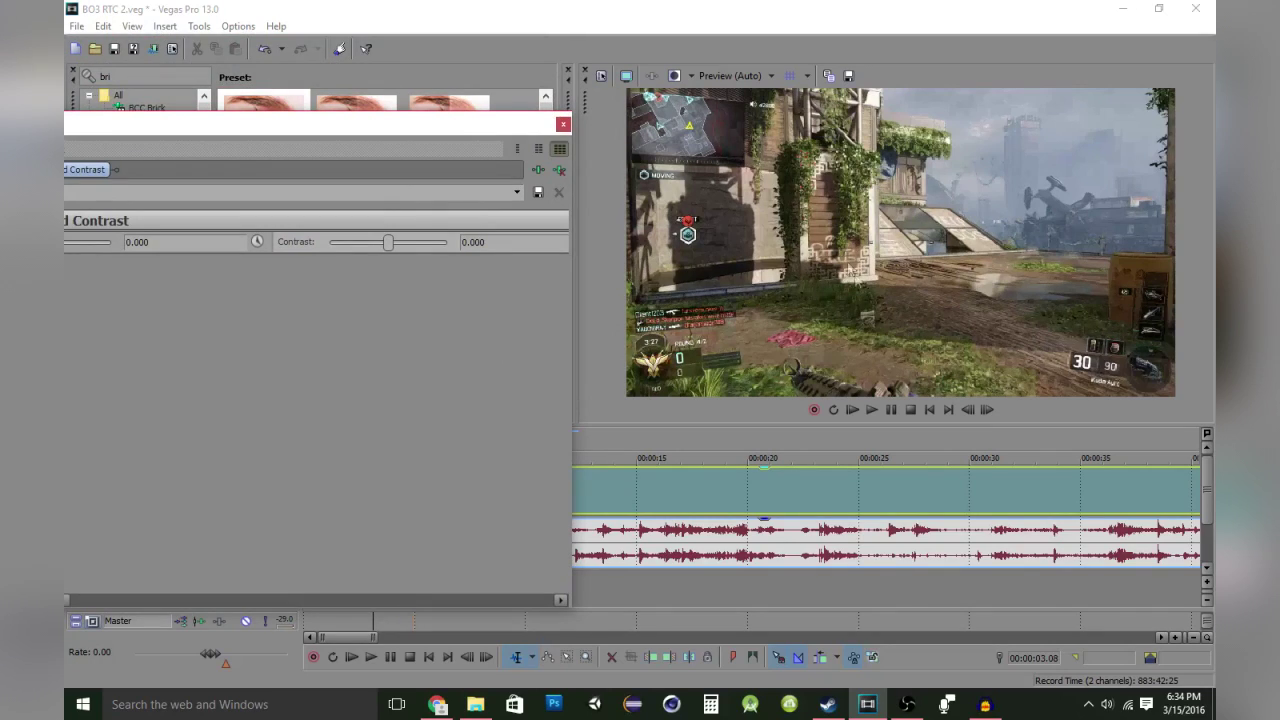
Raise Brightness to 0.143 in the Brightness and Contrast settings, leaving contrast at 0
left_click_drag(305, 126, 402, 97)
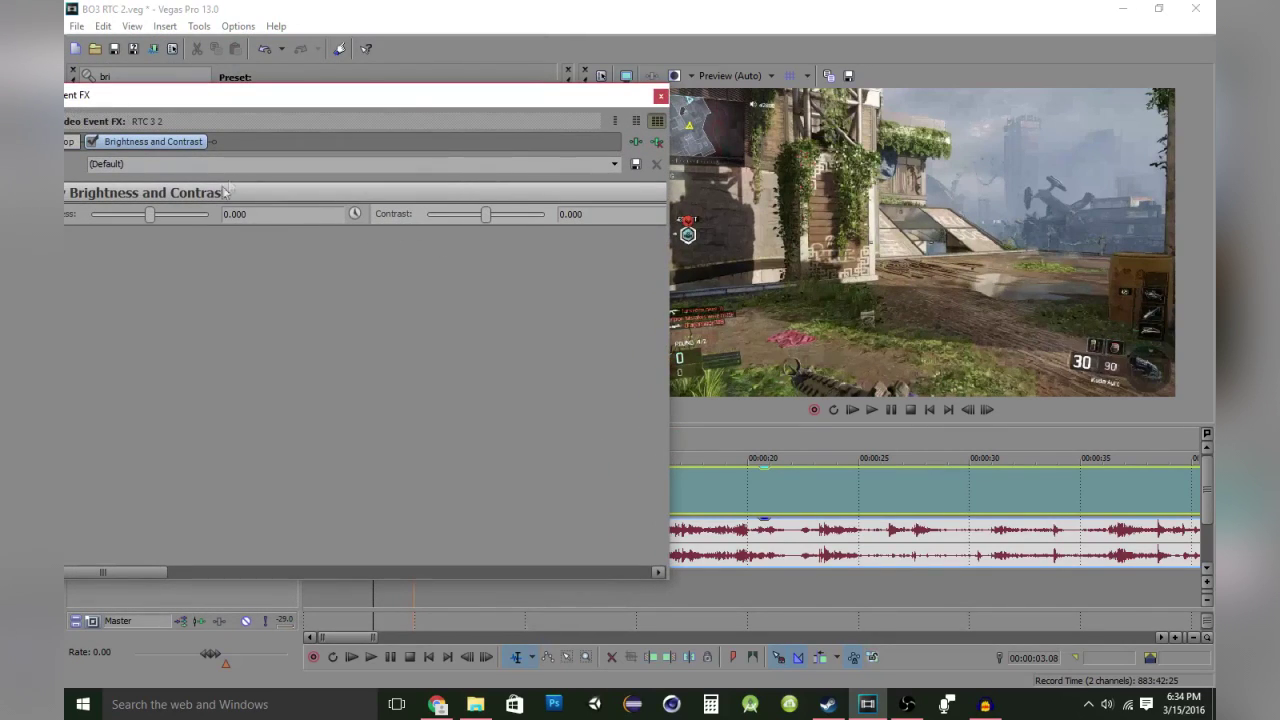
left_click_drag(150, 215, 155, 217)
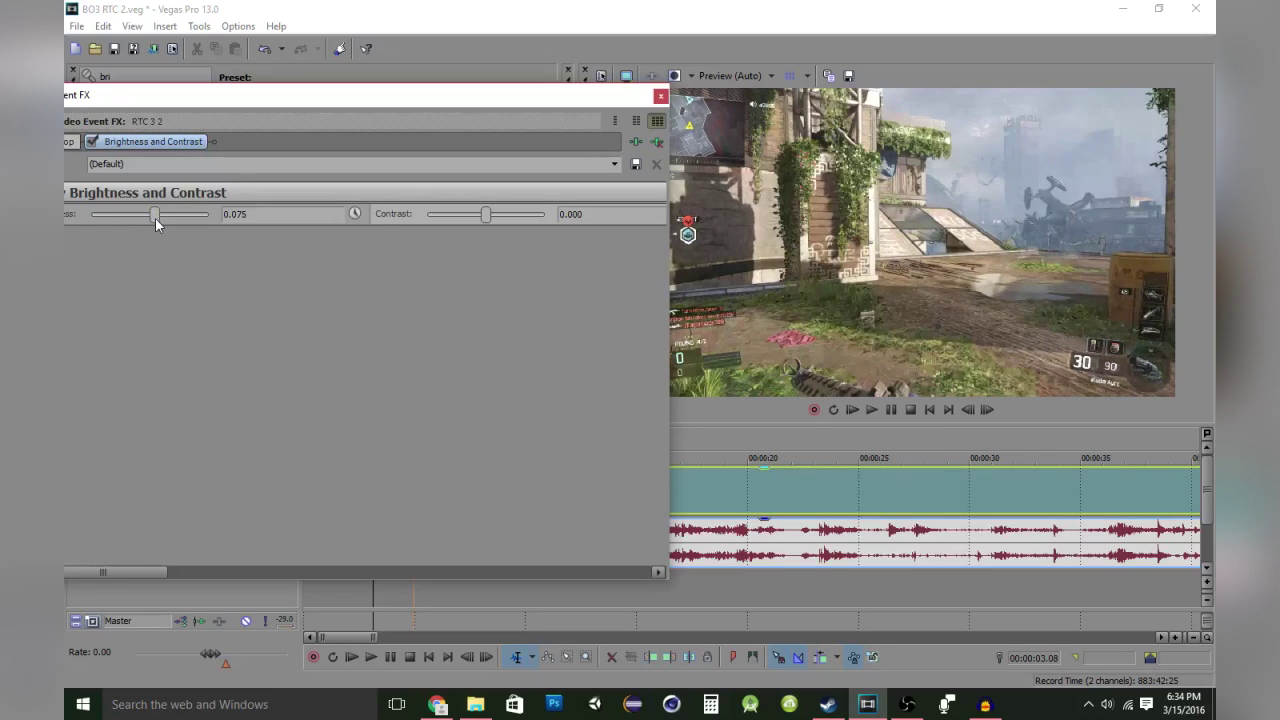
left_click_drag(155, 218, 160, 217)
left_click_drag(494, 101, 379, 103)
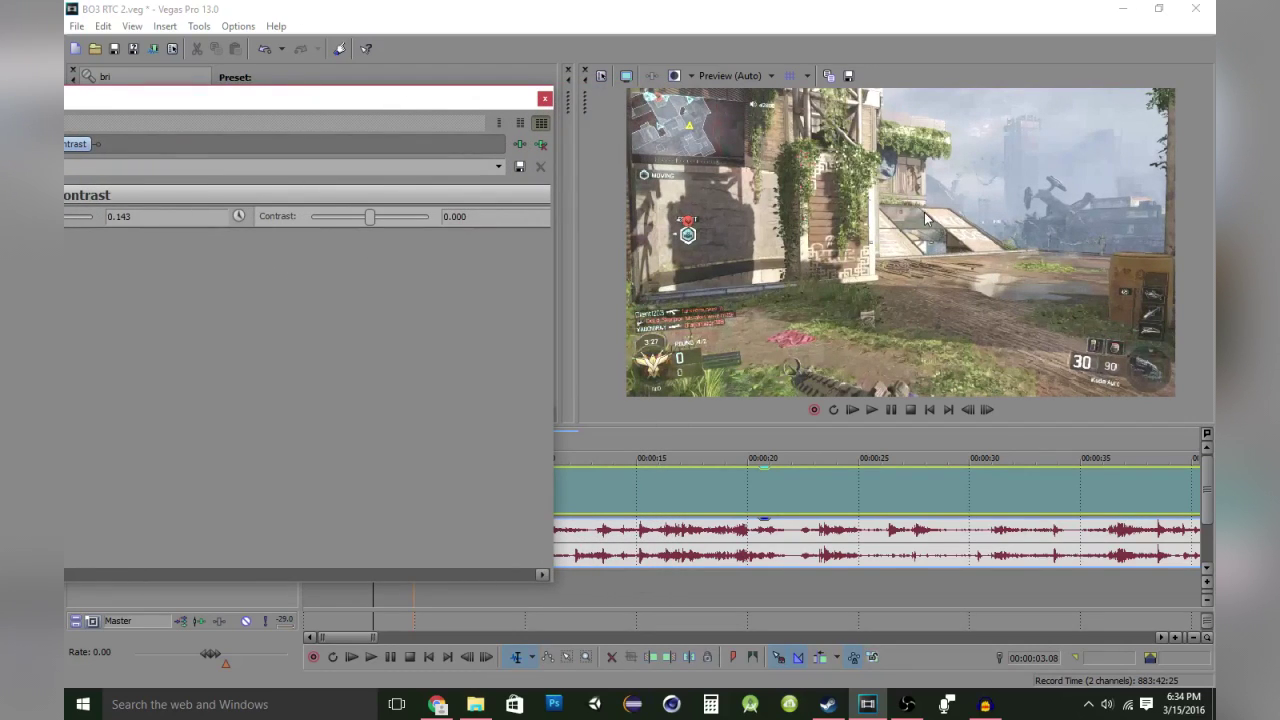
mouse_move(340, 106)
left_mouse_down()
mouse_move(519, 123)
mouse_move(458, 103)
left_mouse_up()
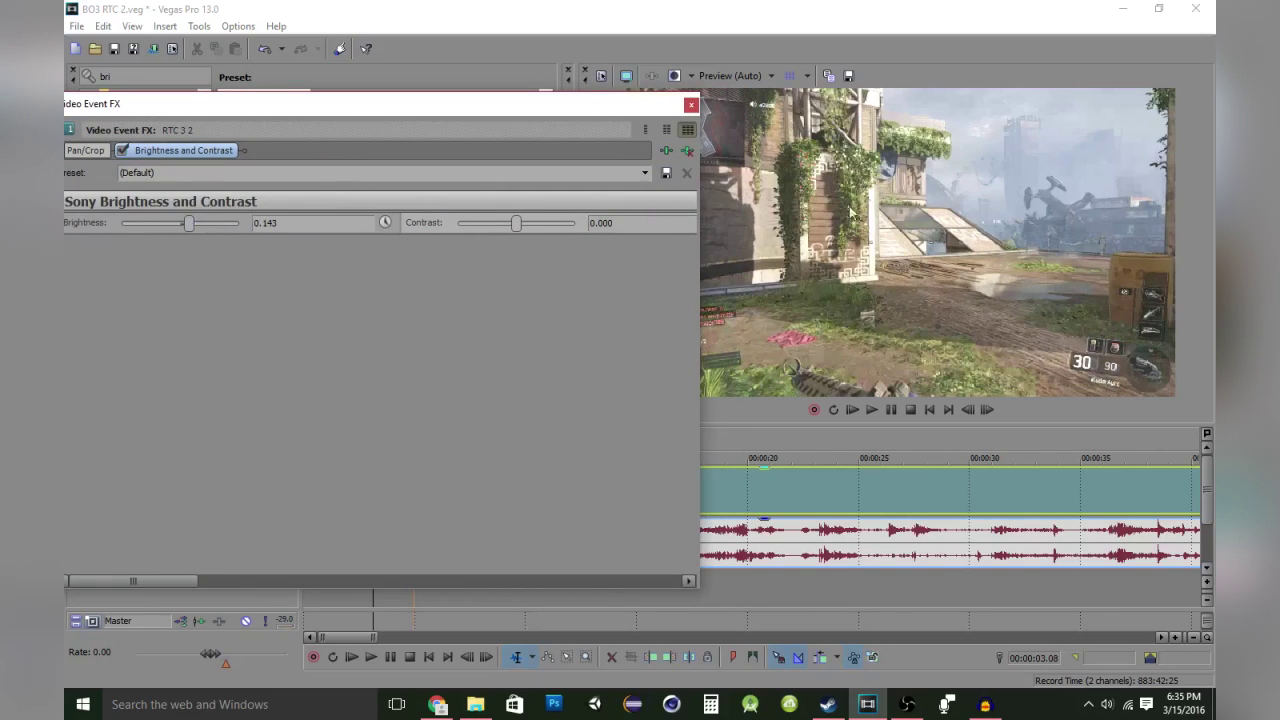
left_click_drag(588, 114, 471, 117)
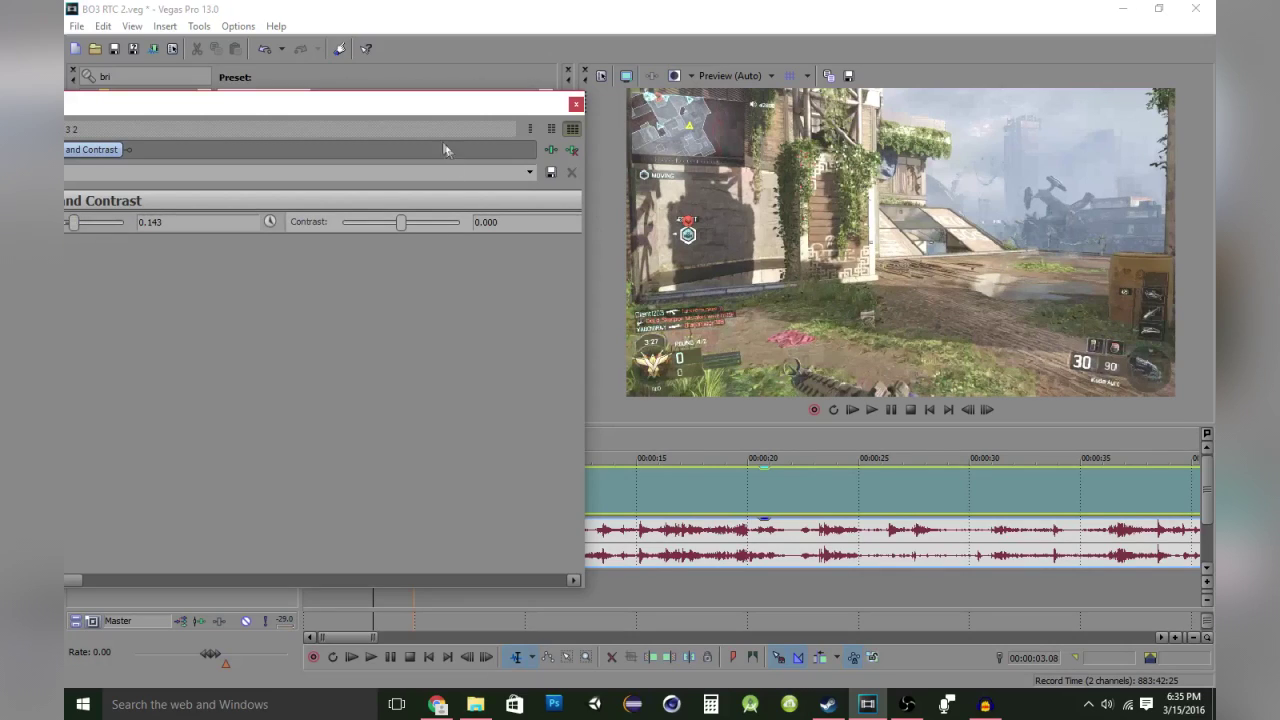
left_click_drag(436, 114, 442, 97)
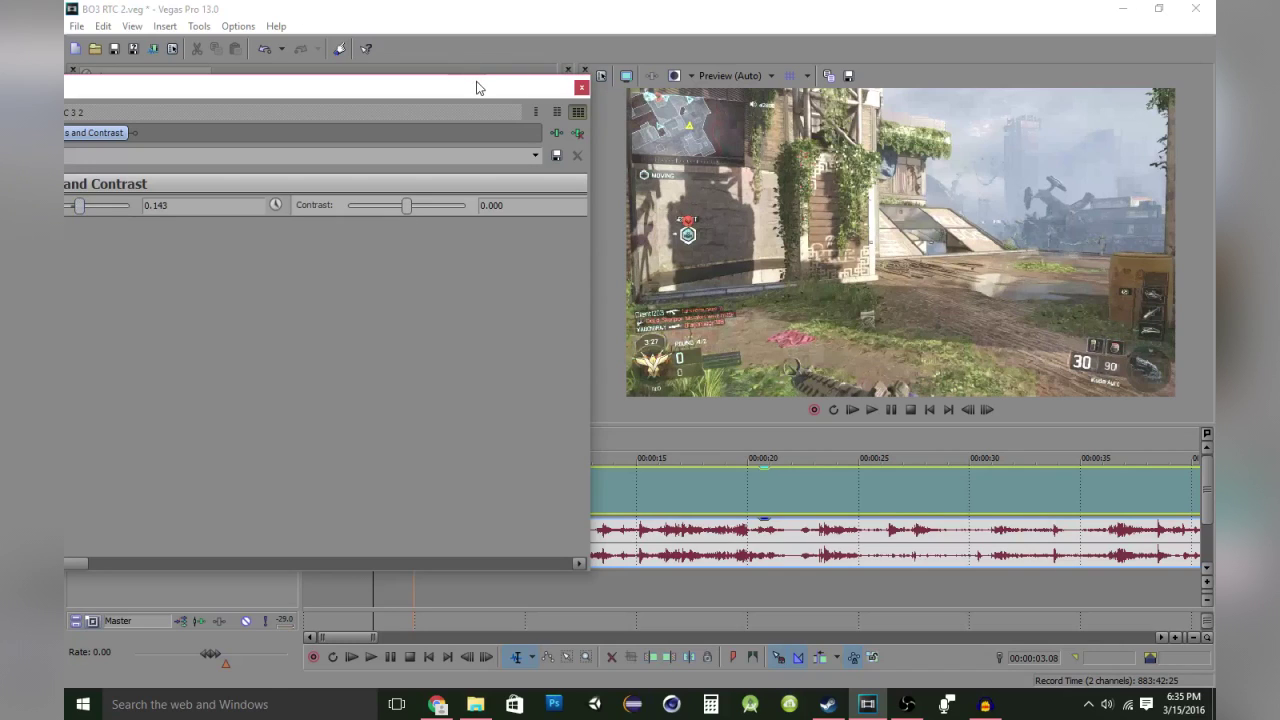
mouse_move(477, 83)
left_mouse_down()
mouse_move(340, 134)
mouse_move(357, 119)
left_mouse_up()
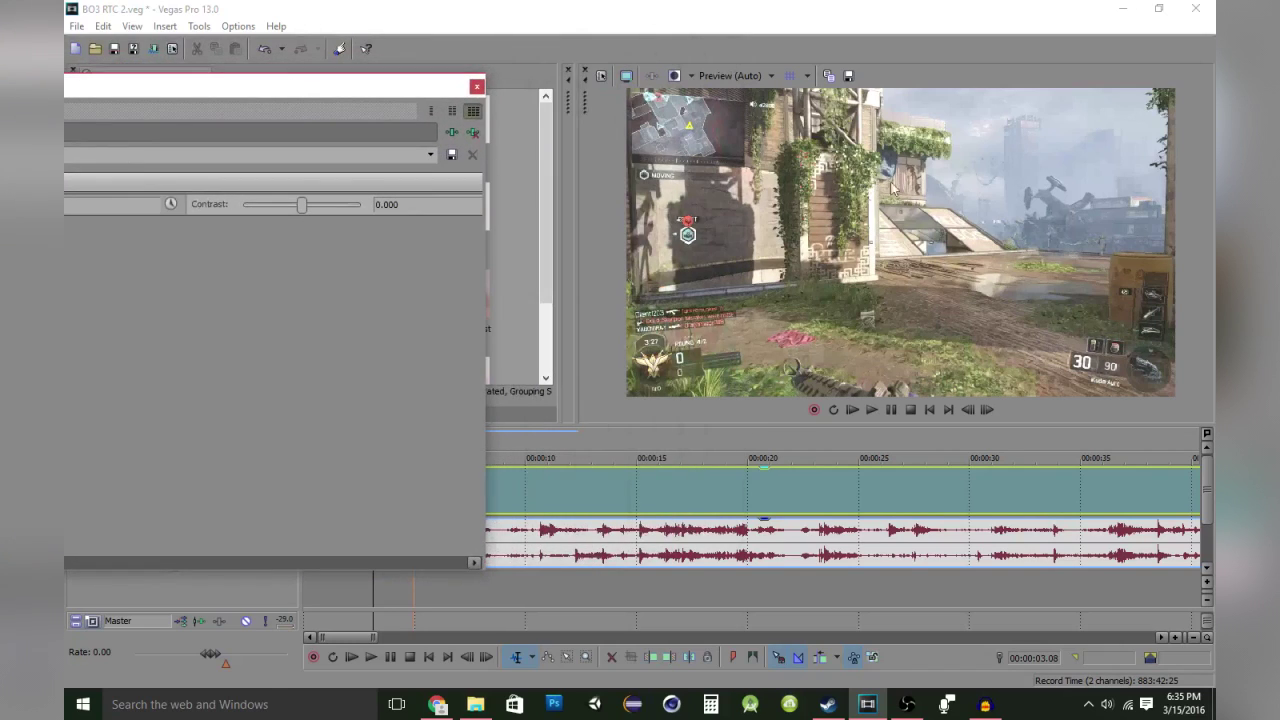
Increase Contrast in steps from 0.224 up to 0.388
left_click_drag(381, 86, 489, 67)
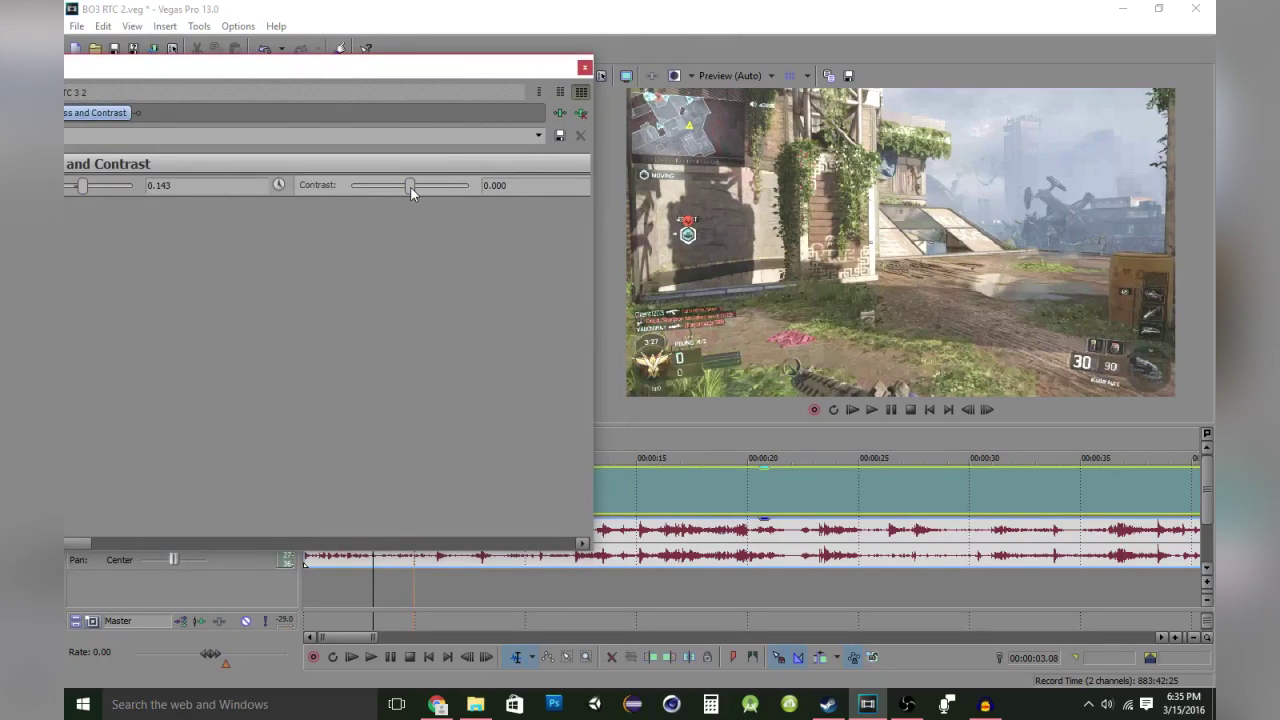
left_click_drag(410, 188, 413, 188)
left_click_drag(413, 188, 425, 190)
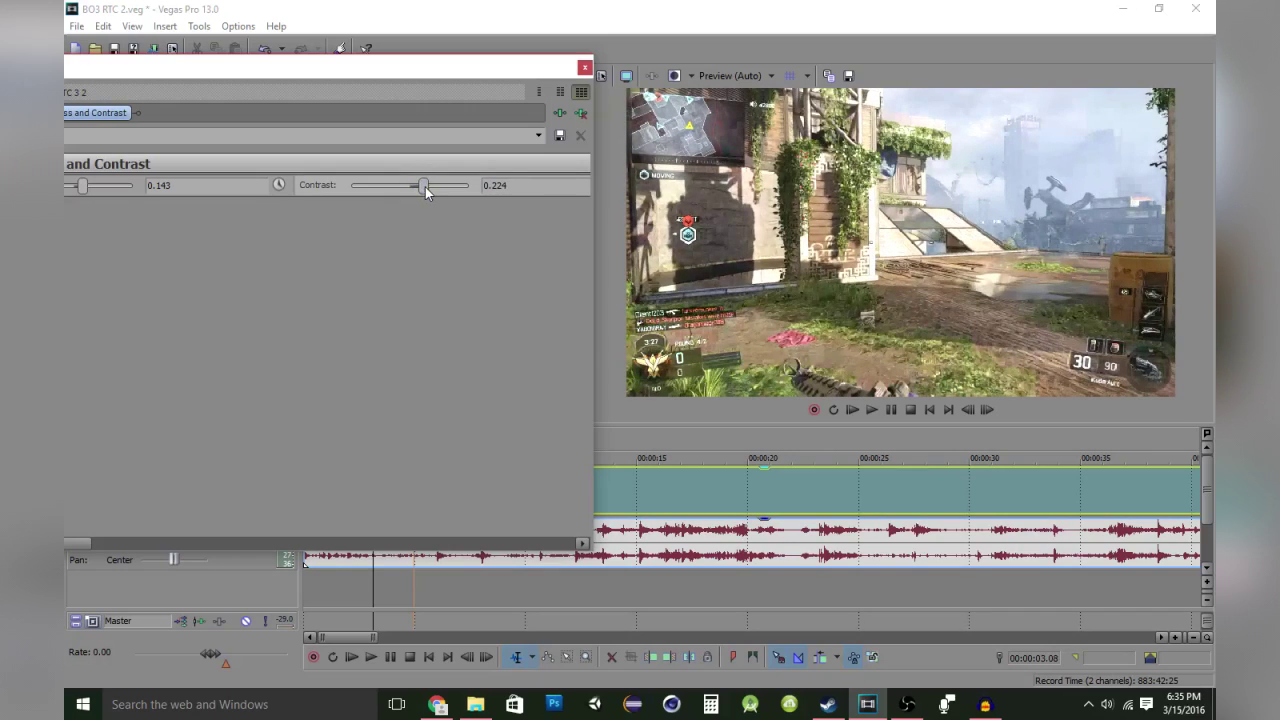
left_click_drag(425, 191, 435, 192)
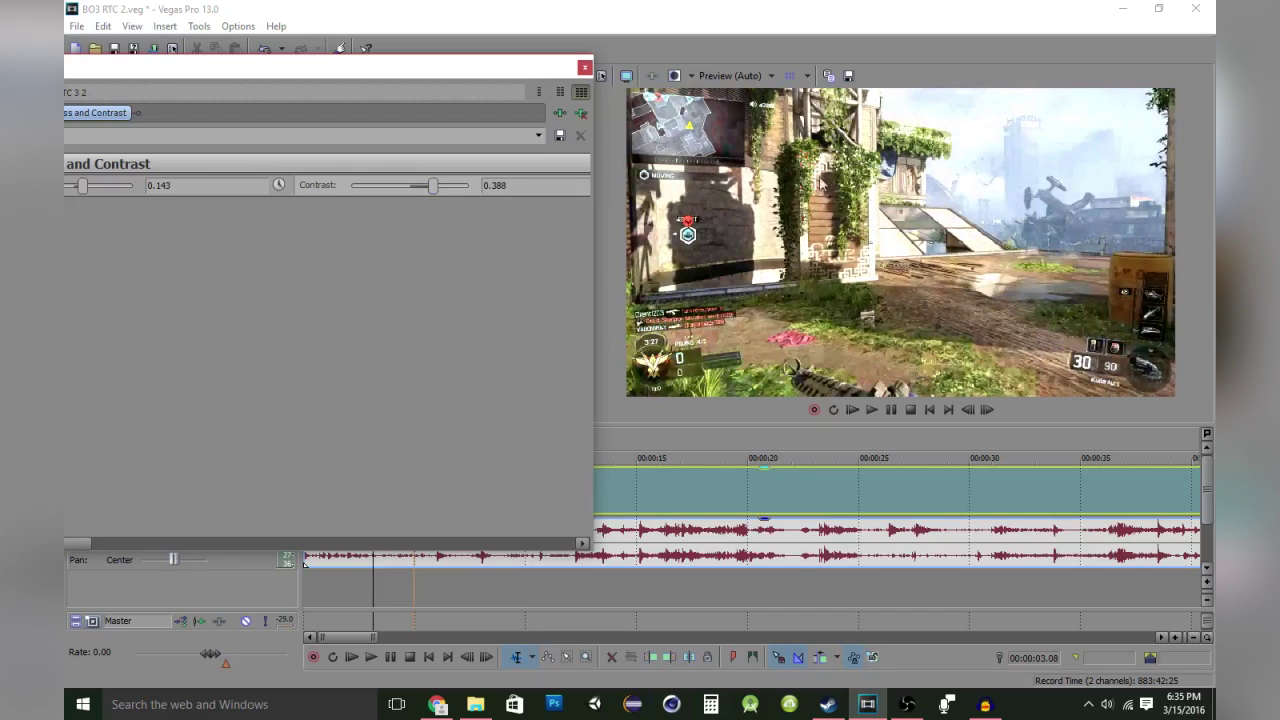
mouse_move(511, 66)
left_mouse_down()
mouse_move(624, 70)
mouse_move(533, 55)
mouse_move(424, 76)
left_mouse_up()
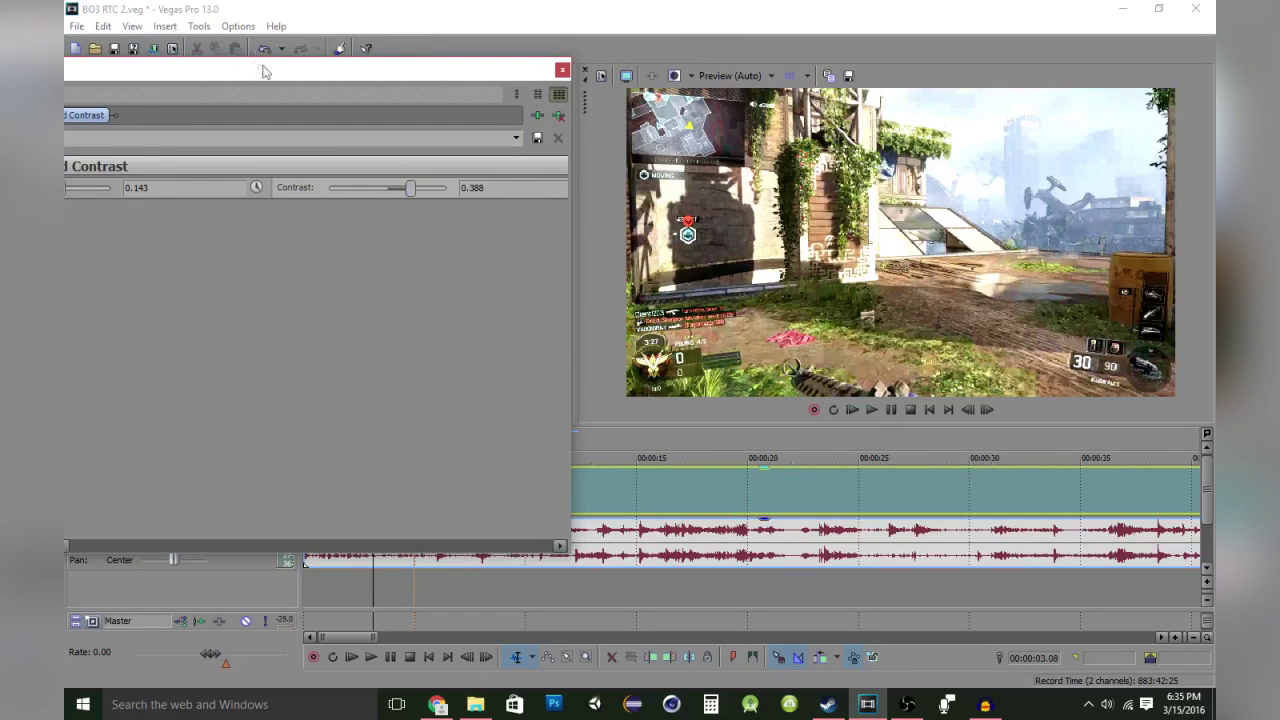
left_click_drag(263, 70, 677, 55)
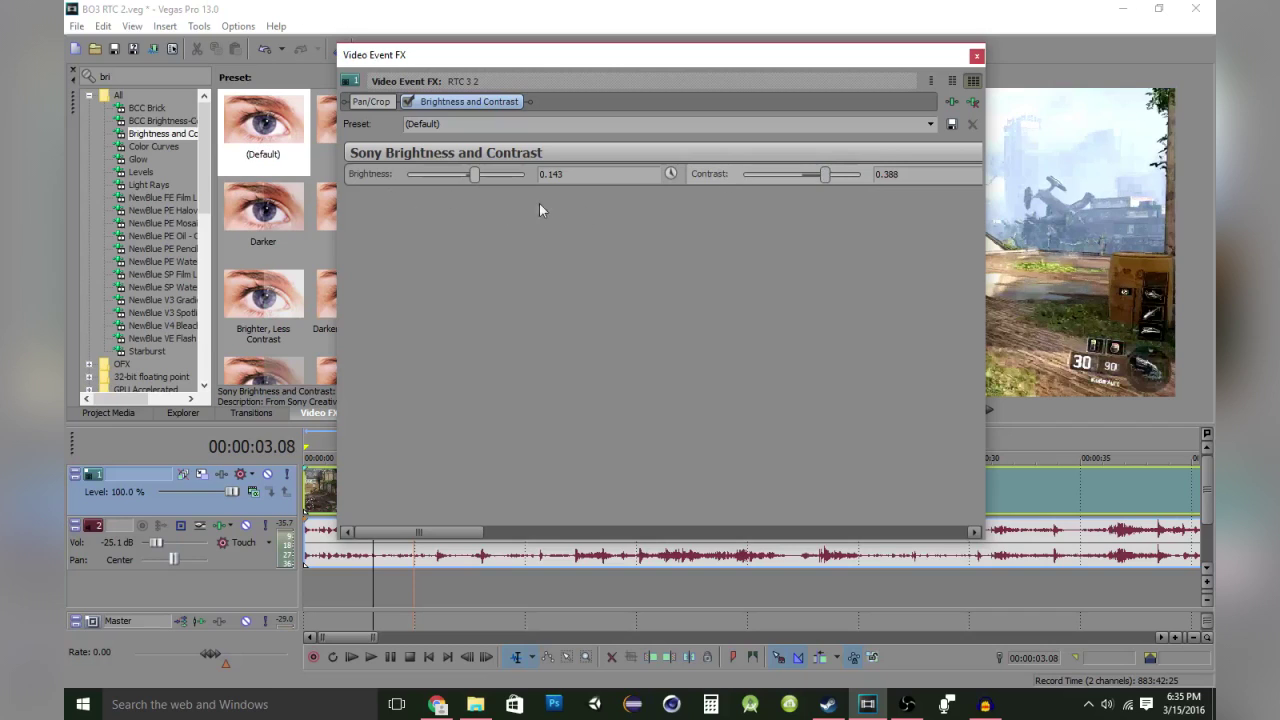
left_click_drag(708, 66, 623, 111)
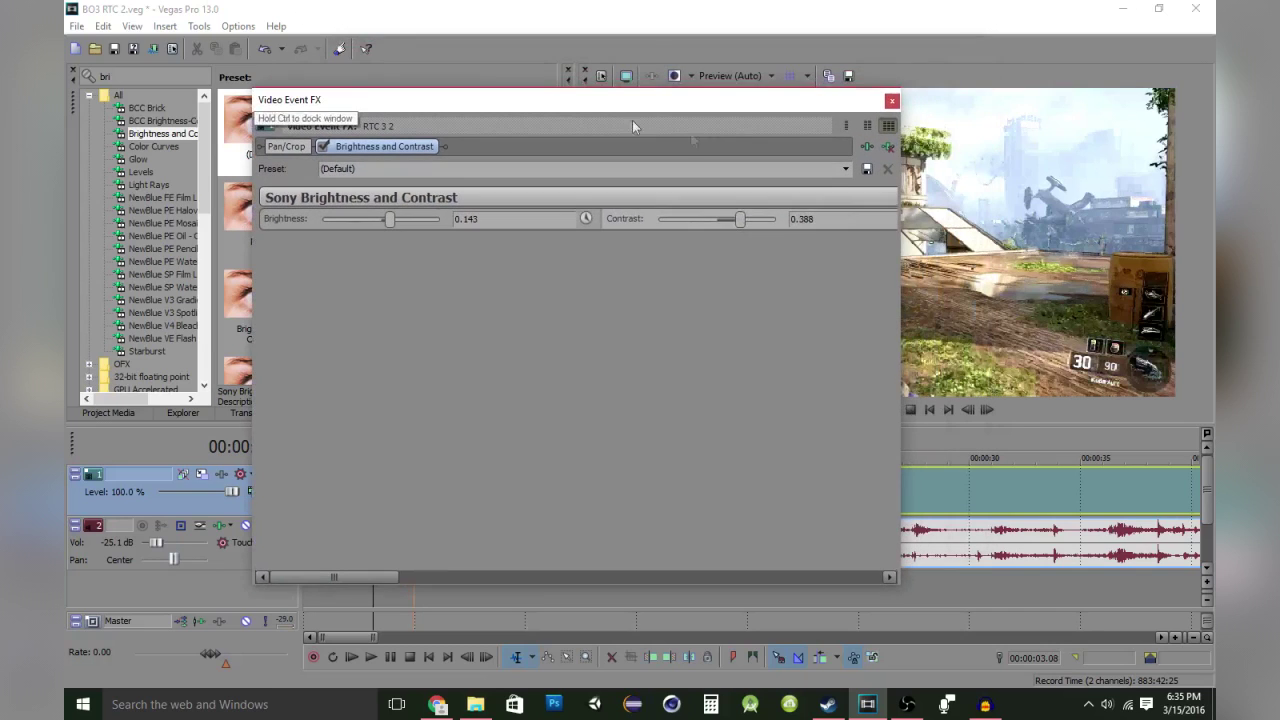
Close the effect settings and scrub the timeline to preview the graded footage near 2 seconds
left_click(891, 102)
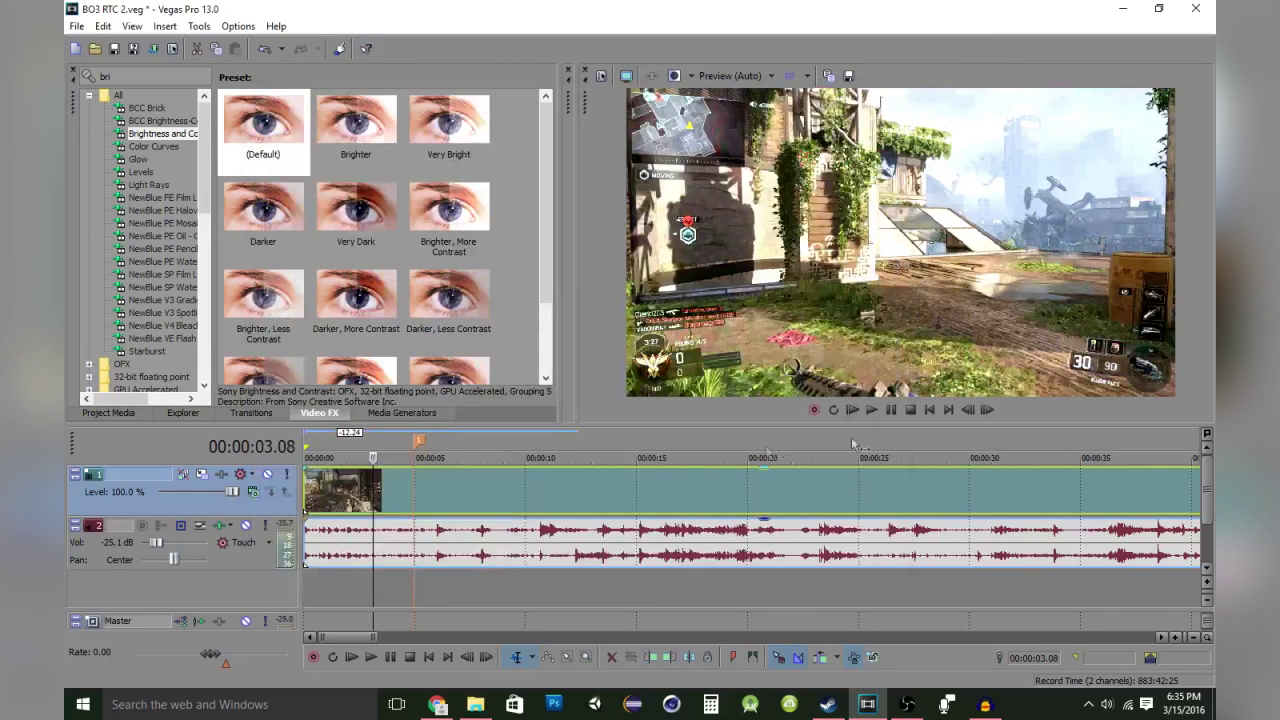
left_click(340, 500)
left_click(384, 500)
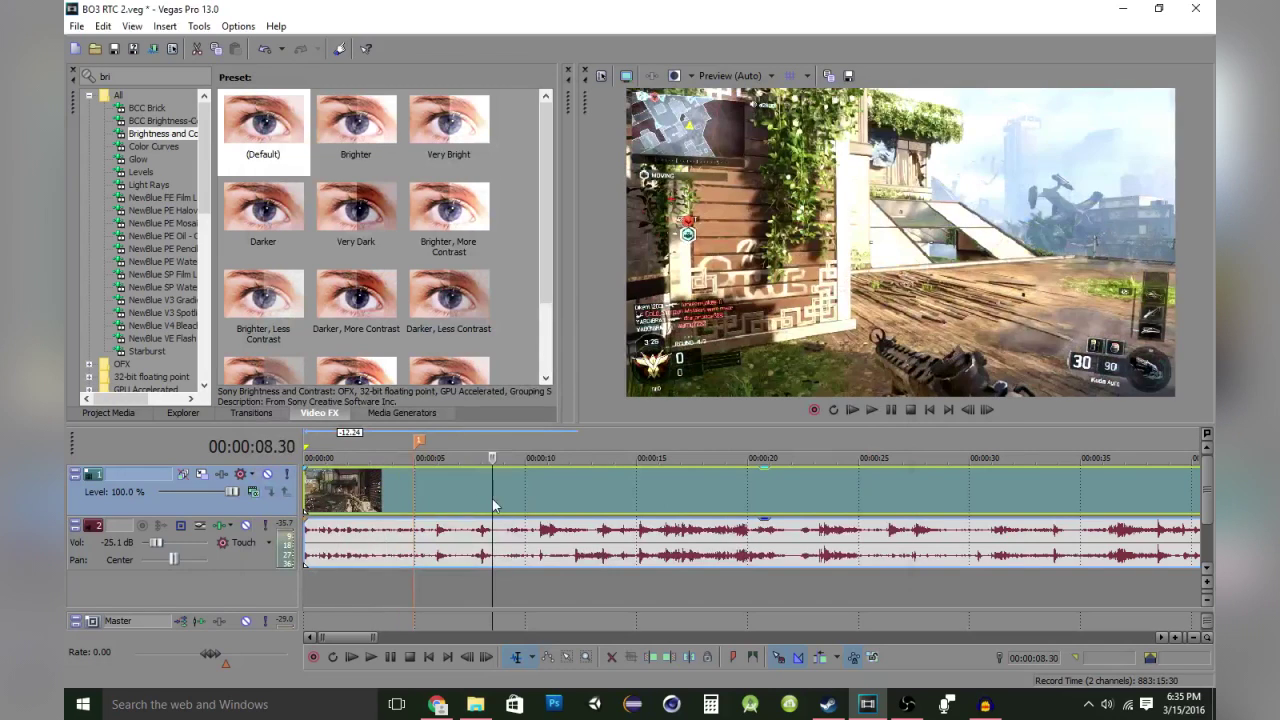
left_click(356, 500)
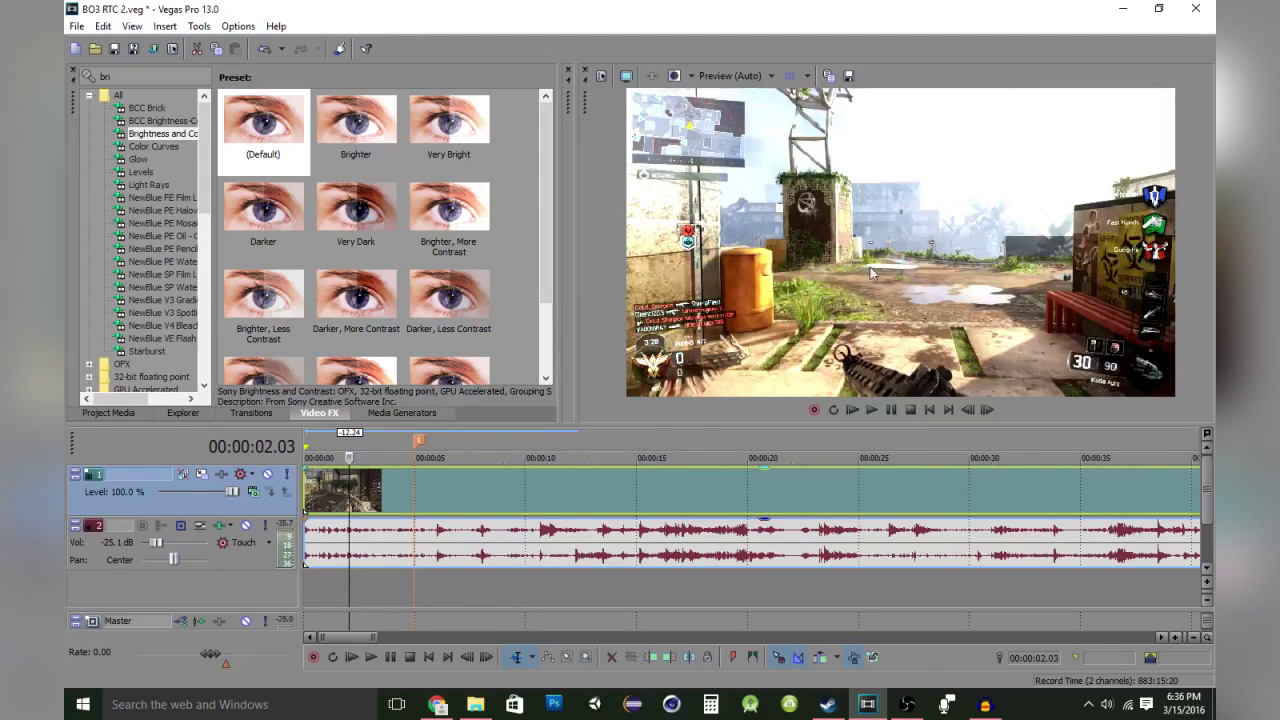
Search the Video FX list for 'color cur' so Color Curves appears
left_click(150, 76)
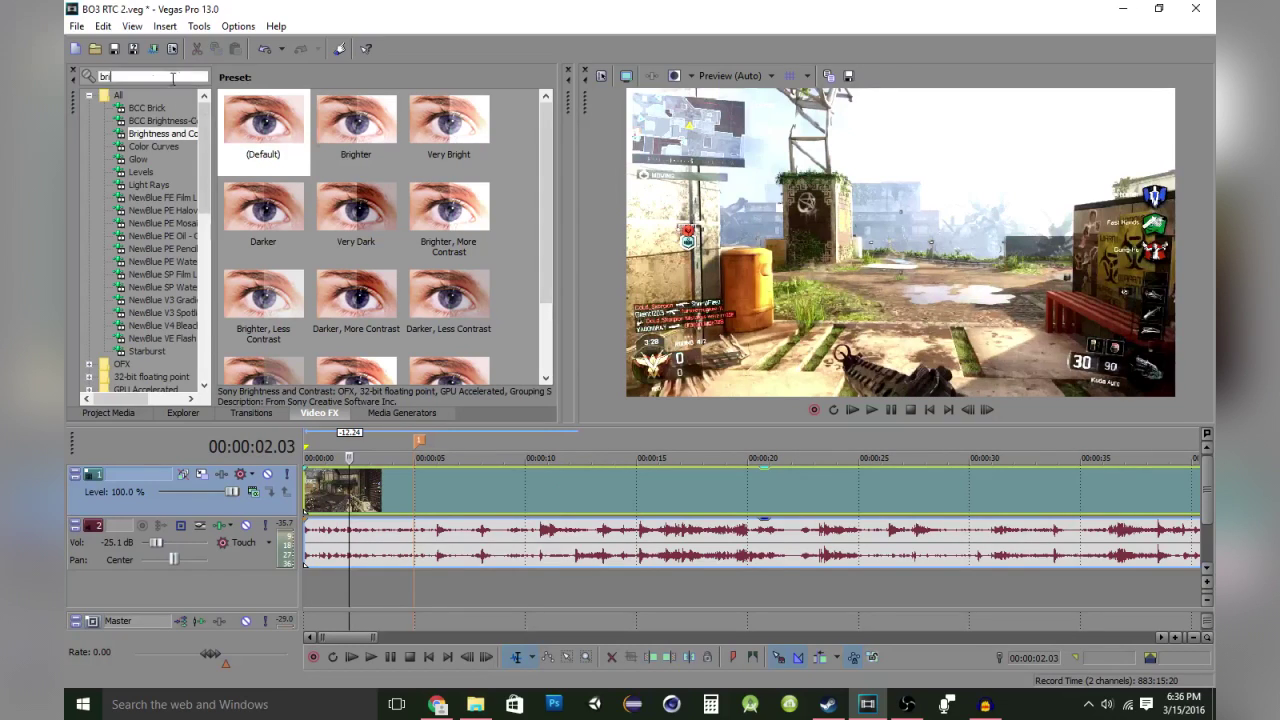
type("colo")
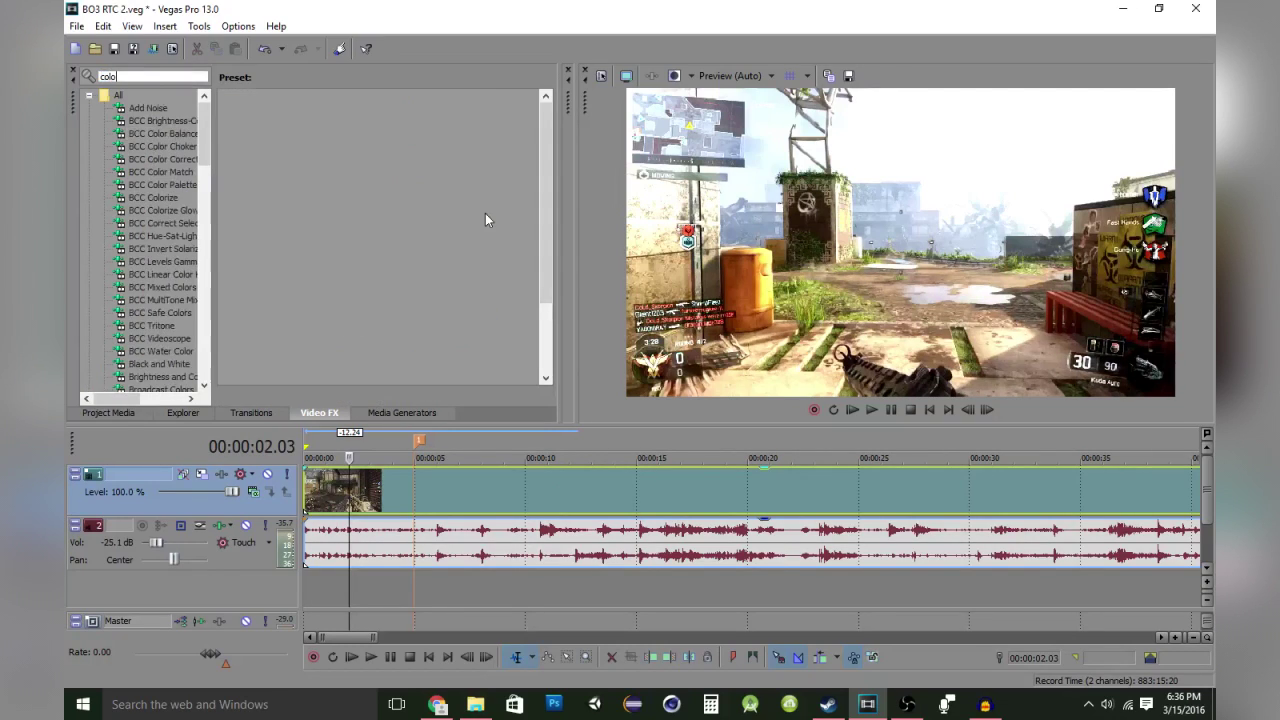
key("BackSpace")
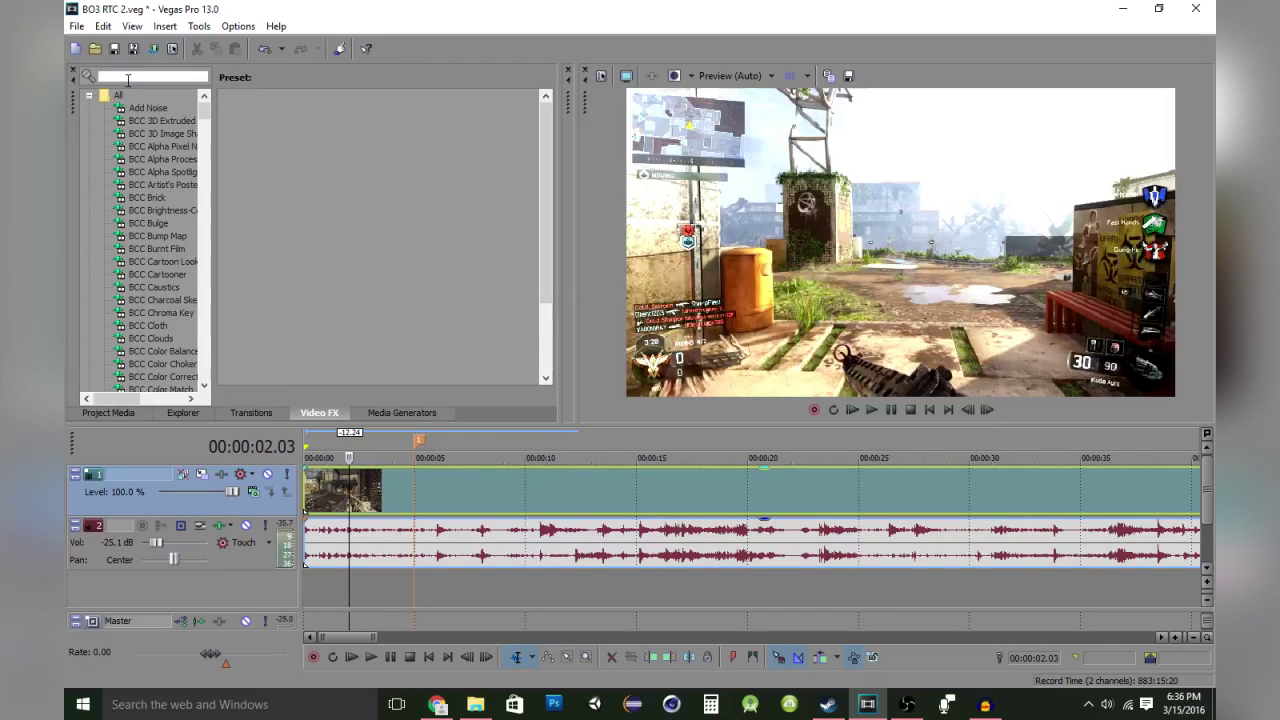
type("c")
key("BackSpace")
type("ckr")
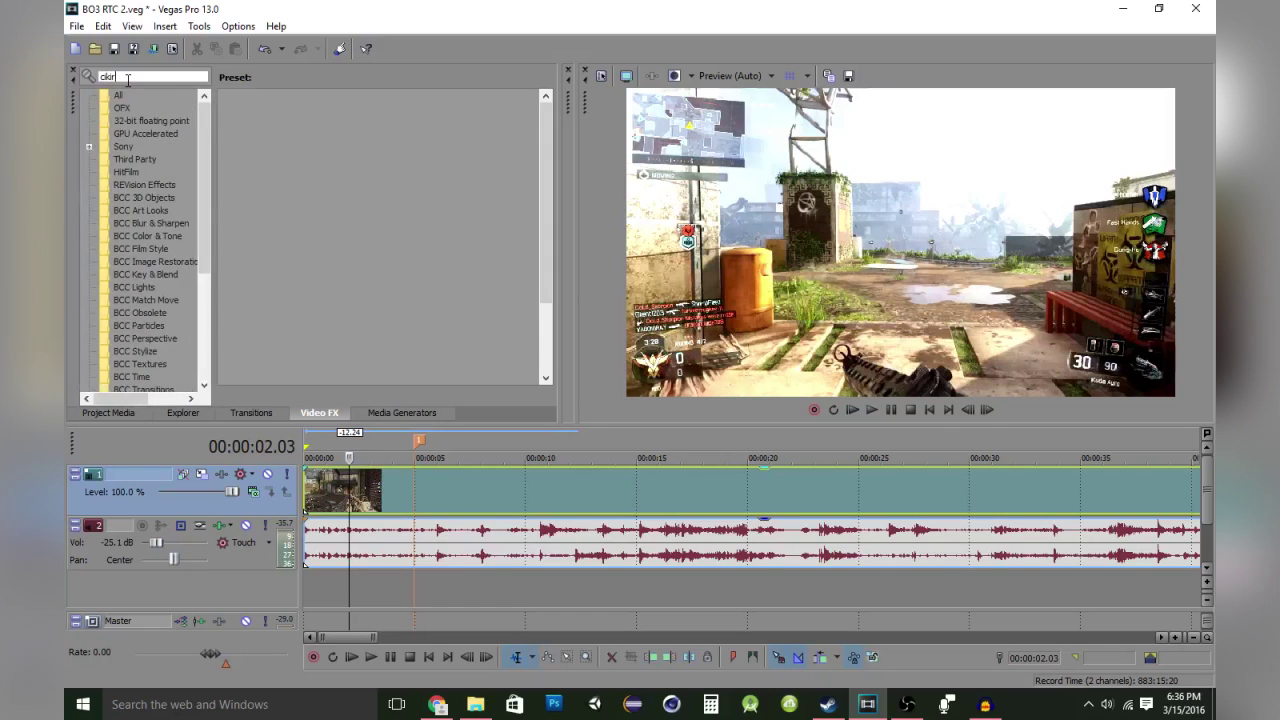
key("BackSpace")
key("BackSpace")
key("BackSpace")
type("olor")
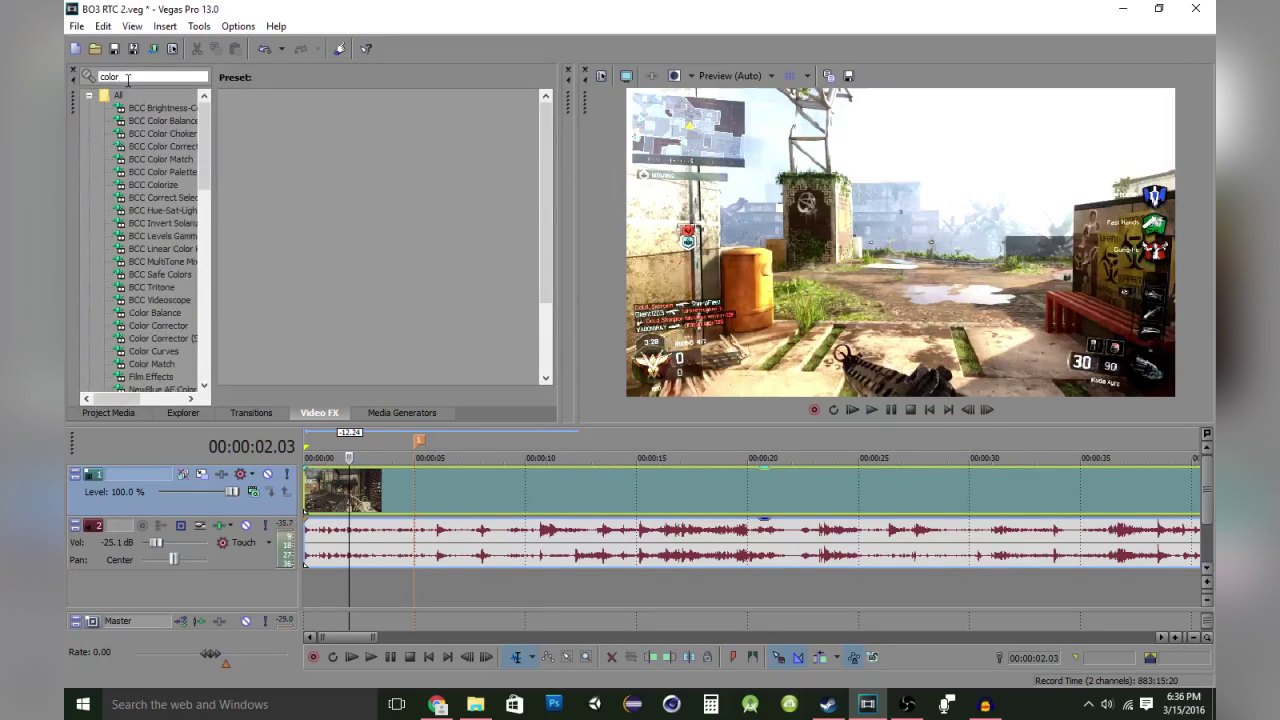
type(" cur")
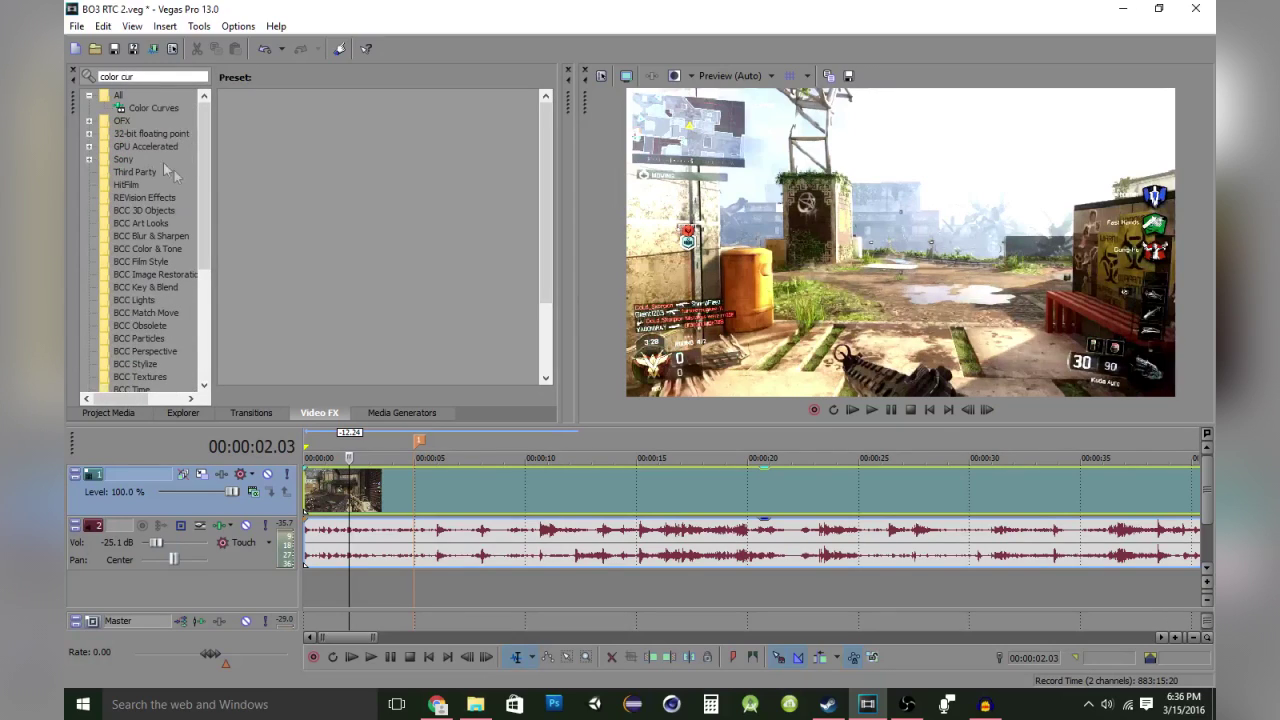
left_click(118, 95)
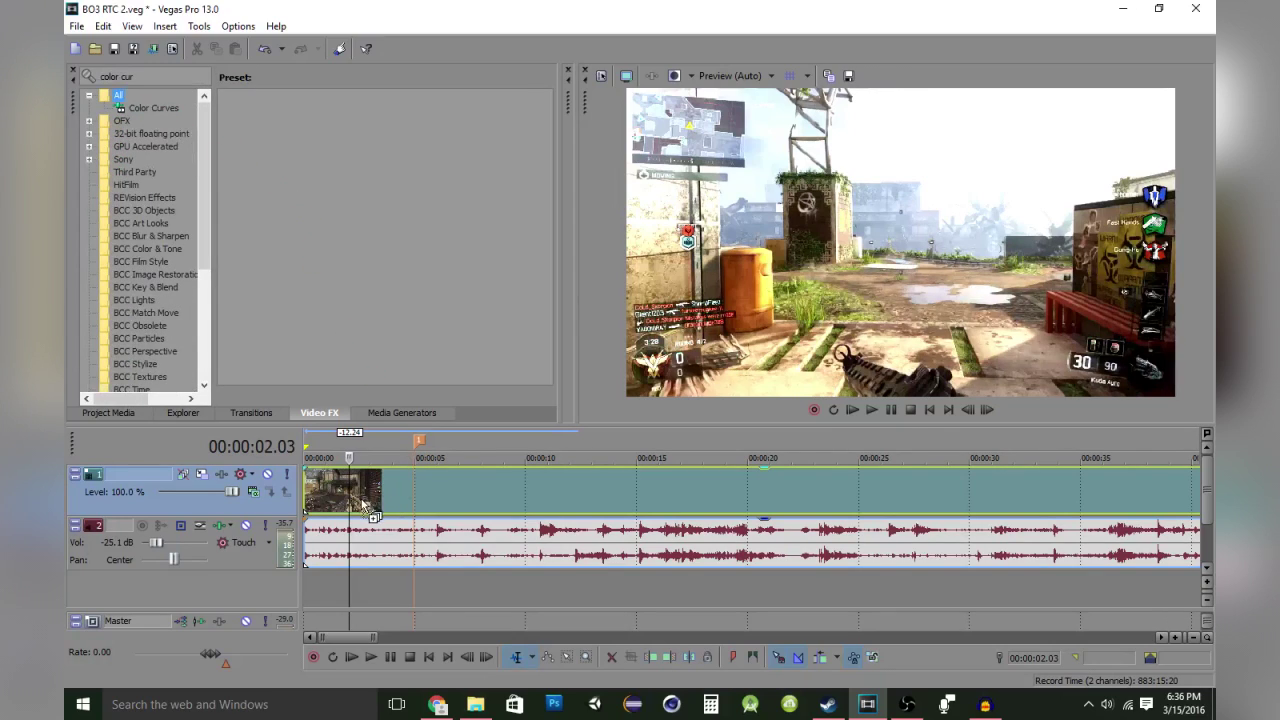
Drop Color Curves onto the gameplay clip and position its effects window
left_click_drag(388, 494, 370, 505)
mouse_move(585, 100)
left_mouse_down()
mouse_move(567, 82)
mouse_move(419, 44)
mouse_move(445, 50)
left_mouse_up()
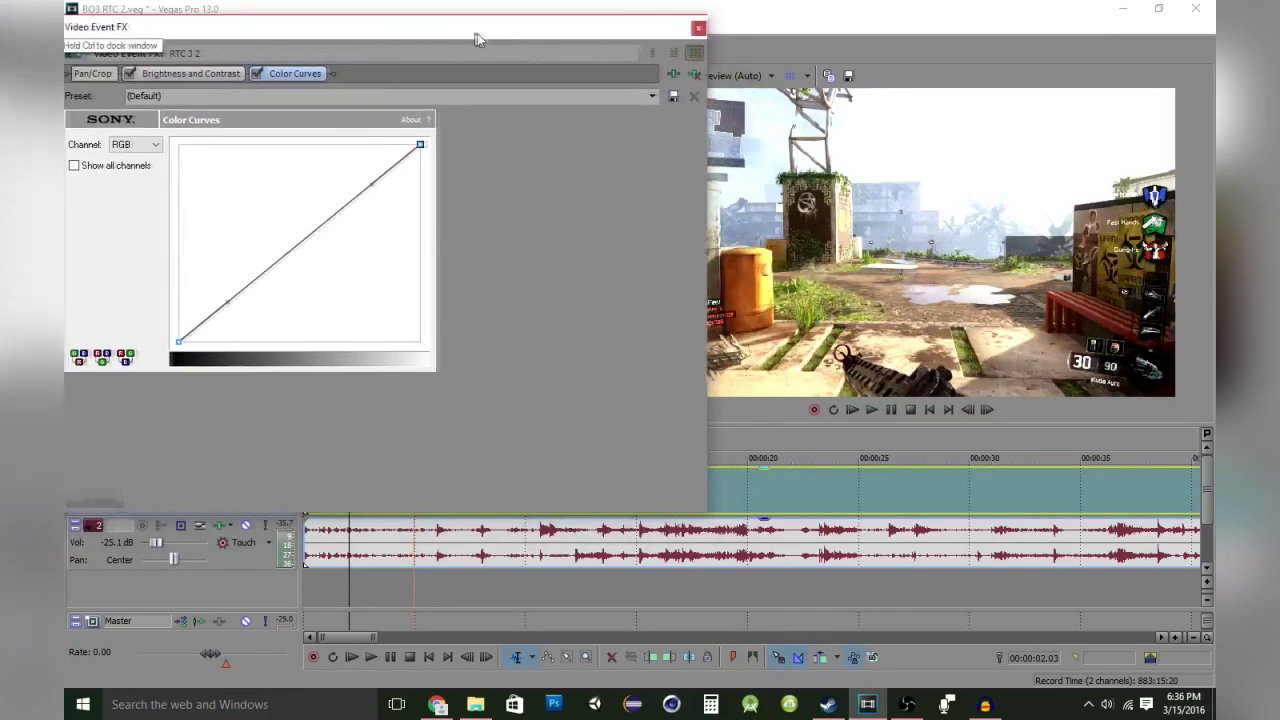
left_click_drag(445, 55, 487, 78)
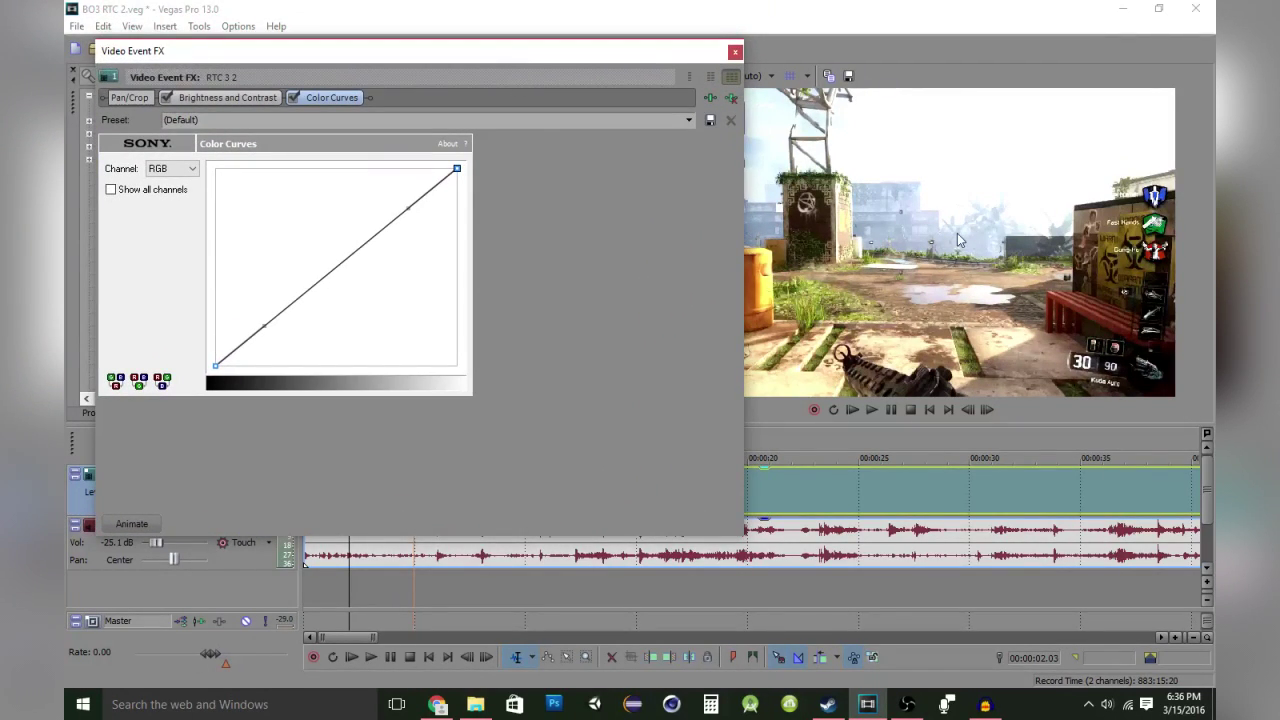
left_click_drag(581, 60, 570, 63)
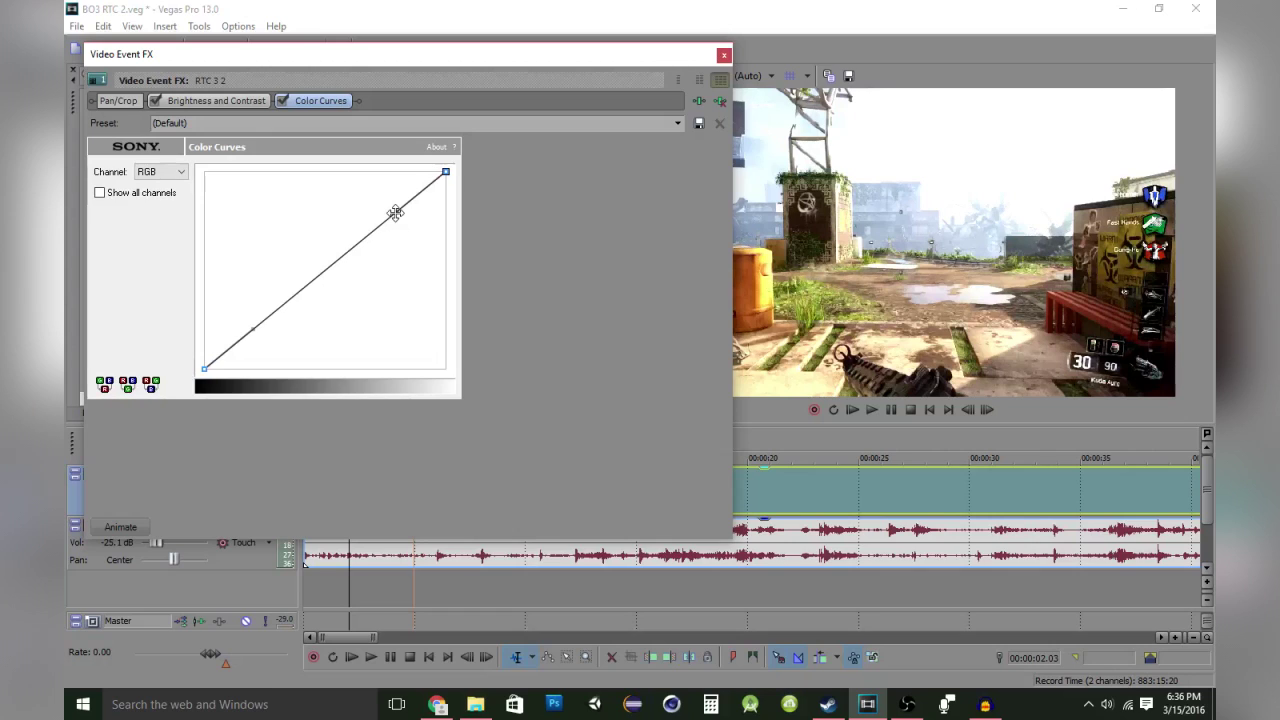
left_click_drag(442, 55, 454, 41)
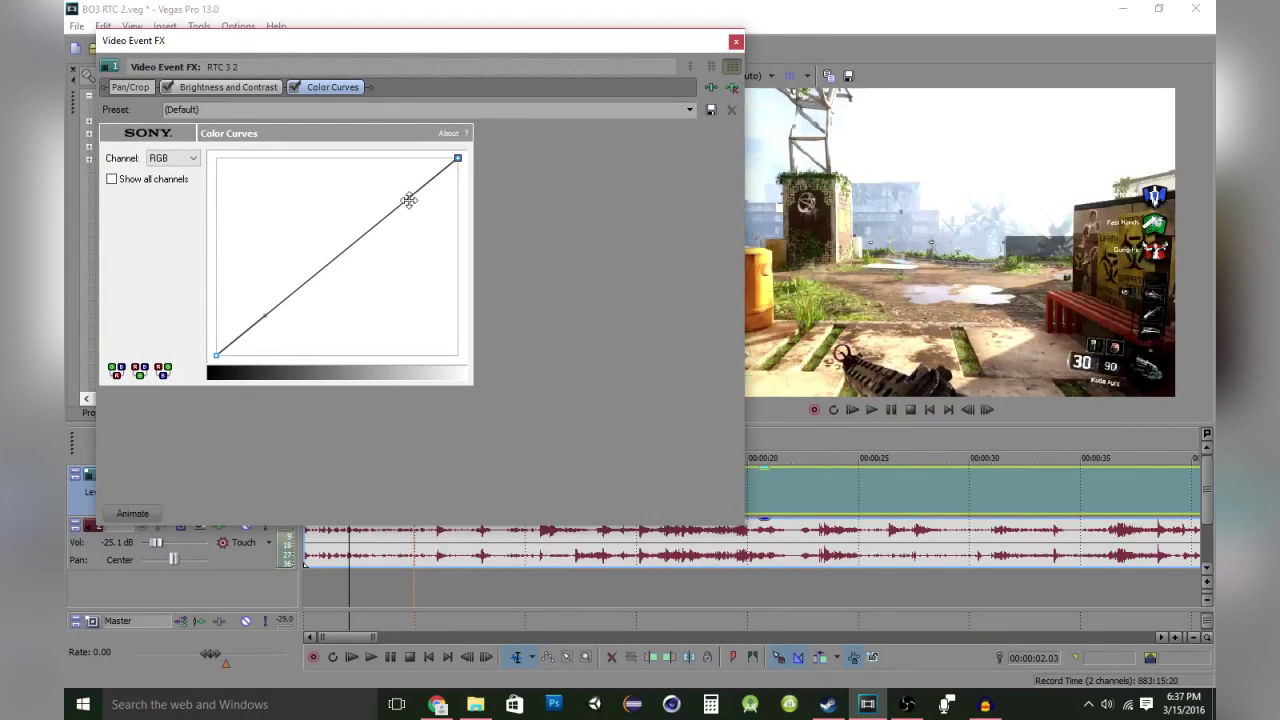
Form a gentle S-curve by nudging the top point and lowering the shadow part
left_click_drag(408, 196, 395, 187)
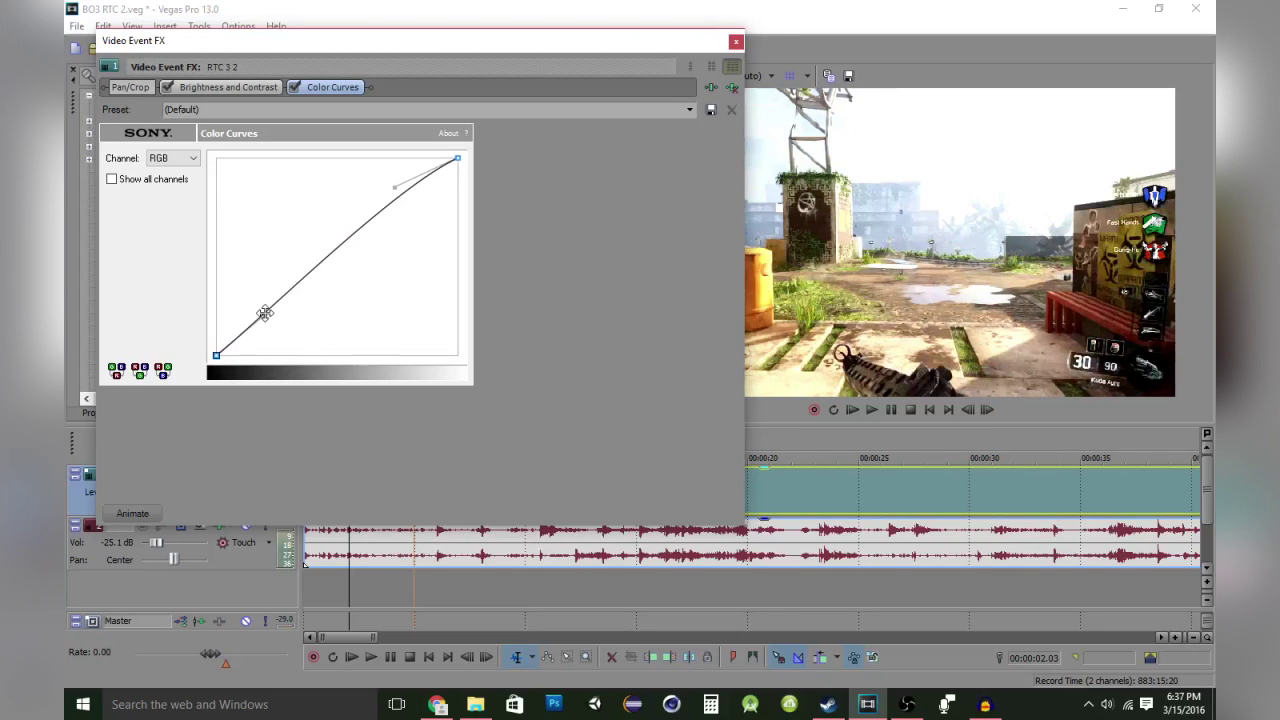
left_click_drag(264, 313, 275, 333)
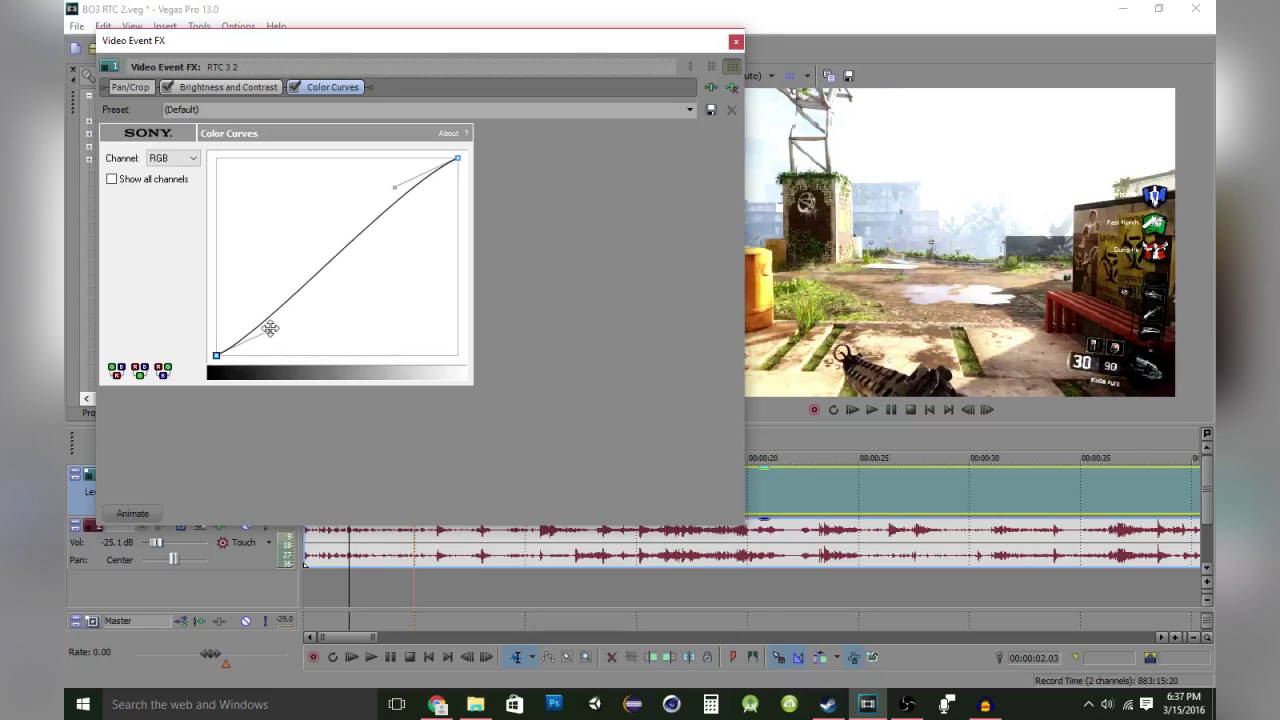
left_click_drag(275, 333, 283, 345)
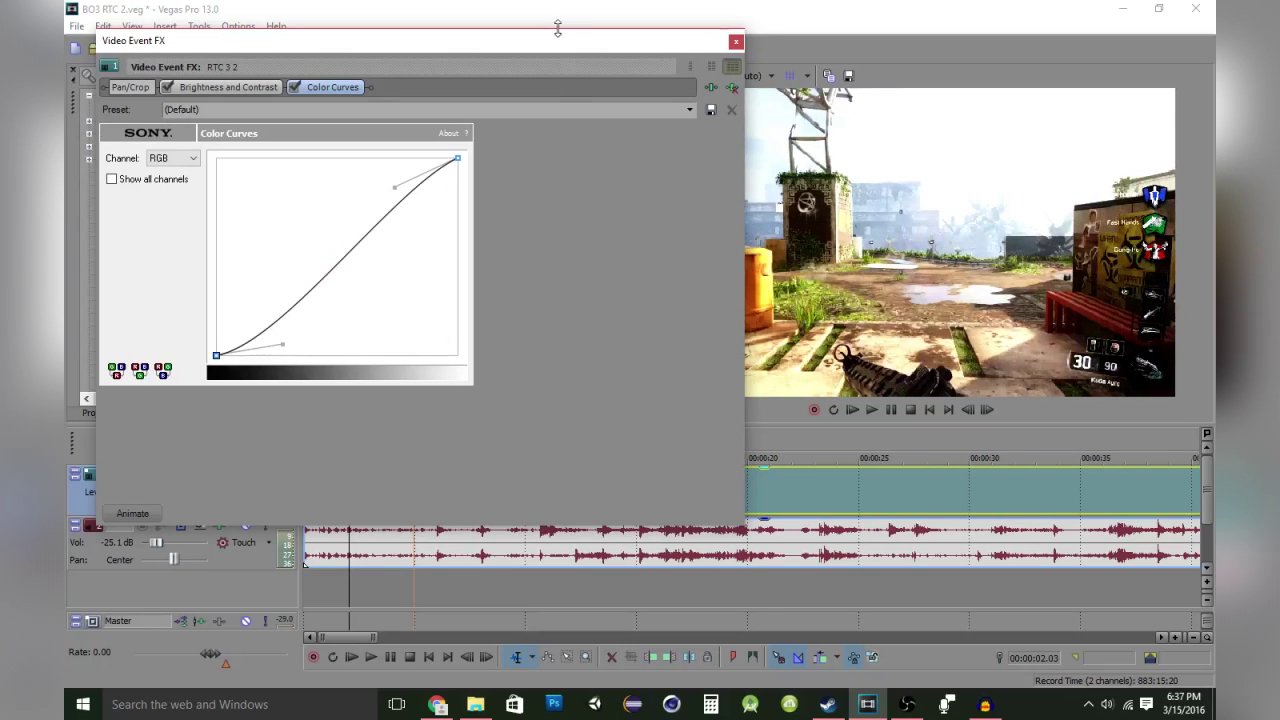
left_click_drag(557, 36, 332, 38)
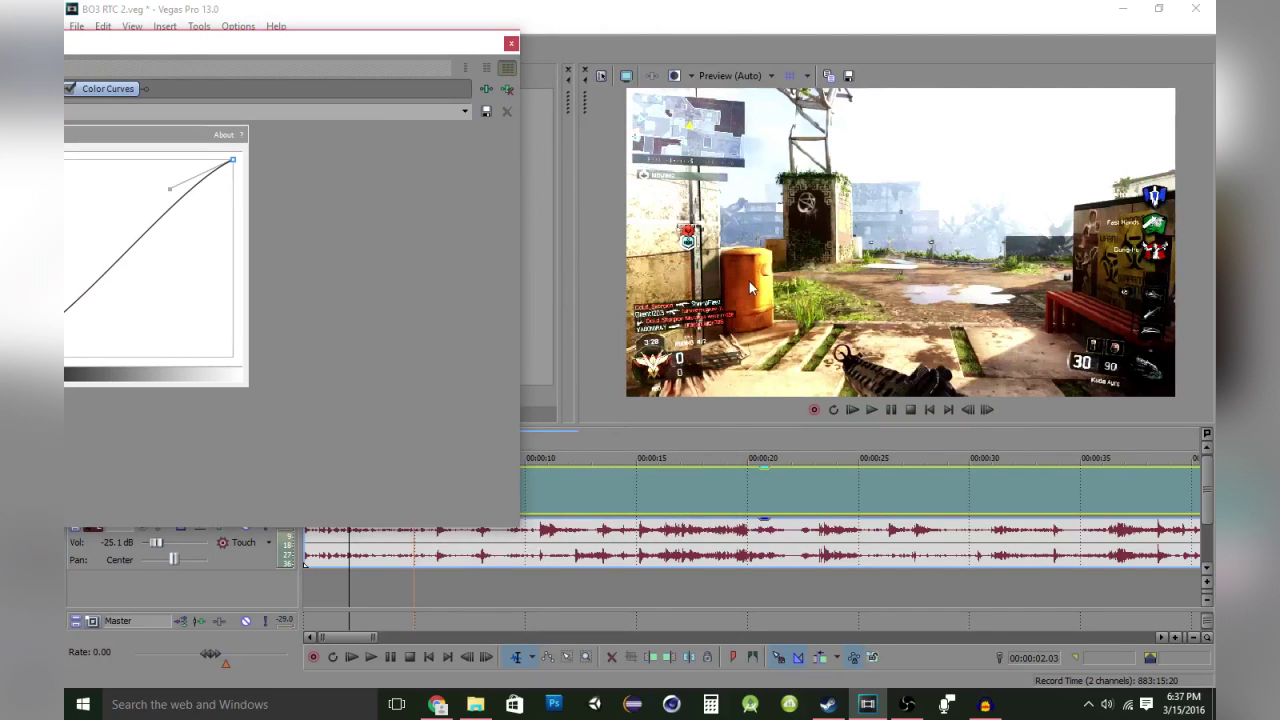
Toggle Color Curves off and back on to compare, then close the Video Event FX window
mouse_move(482, 44)
left_mouse_down()
mouse_move(602, 85)
mouse_move(528, 78)
mouse_move(580, 83)
mouse_move(475, 91)
left_mouse_up()
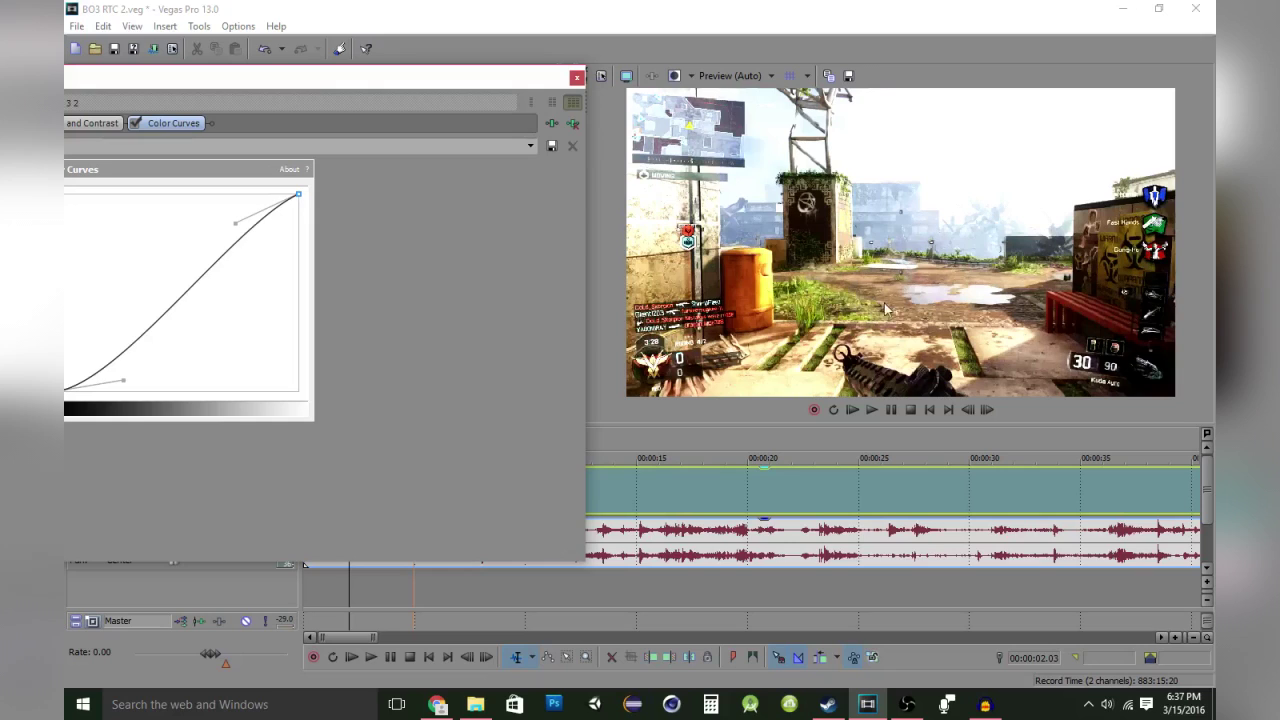
mouse_move(451, 90)
left_mouse_down()
mouse_move(600, 77)
mouse_move(470, 77)
left_mouse_up()
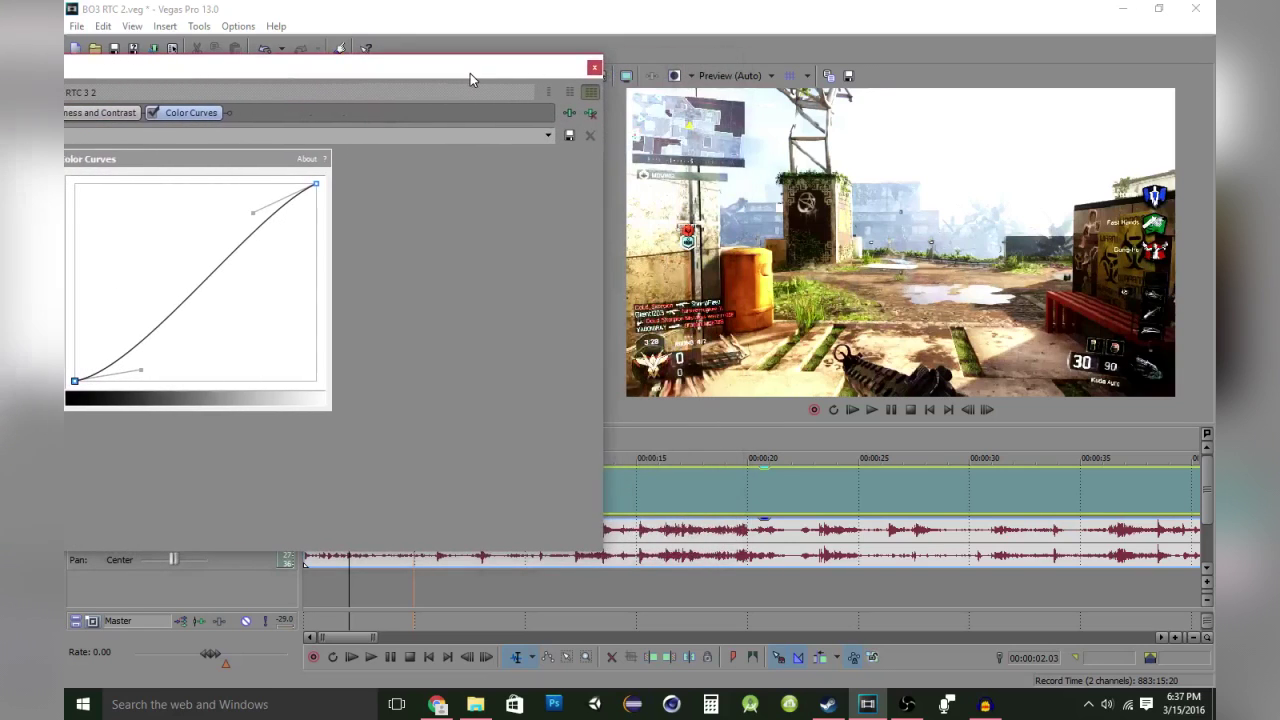
left_click(151, 113)
left_click(151, 113)
mouse_move(512, 72)
left_mouse_down()
mouse_move(672, 73)
mouse_move(653, 70)
left_mouse_up()
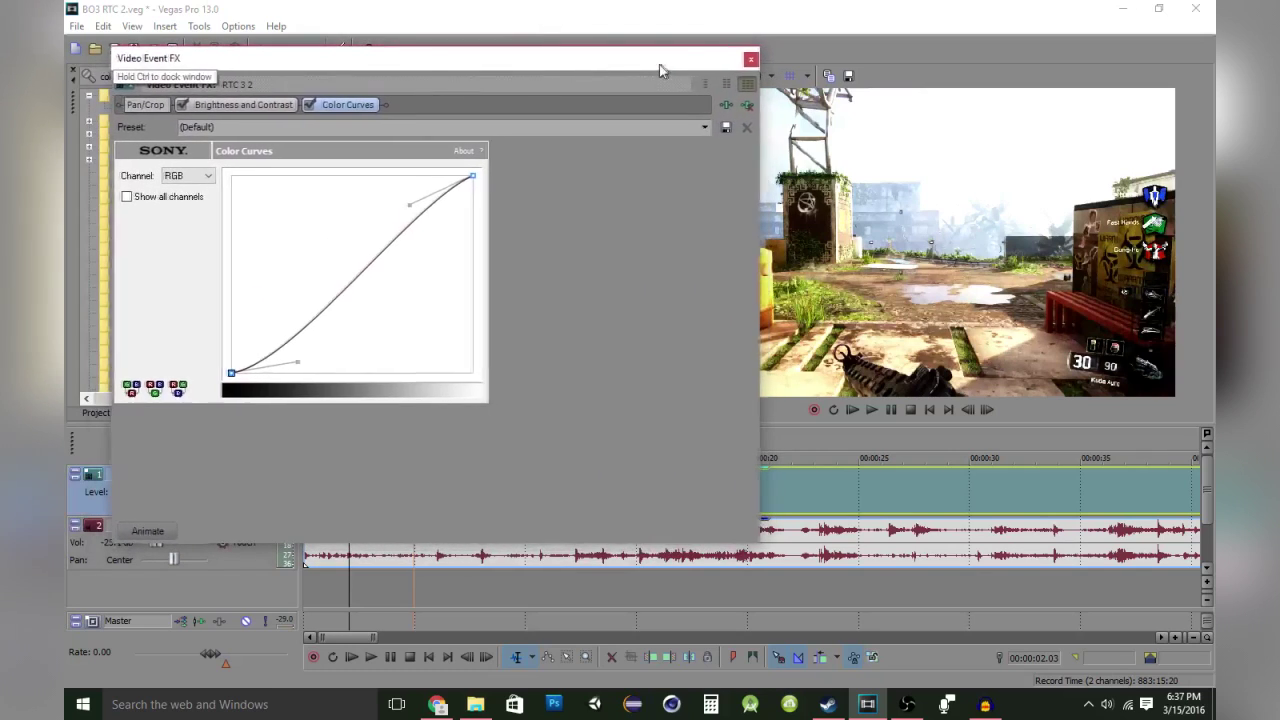
left_click(743, 58)
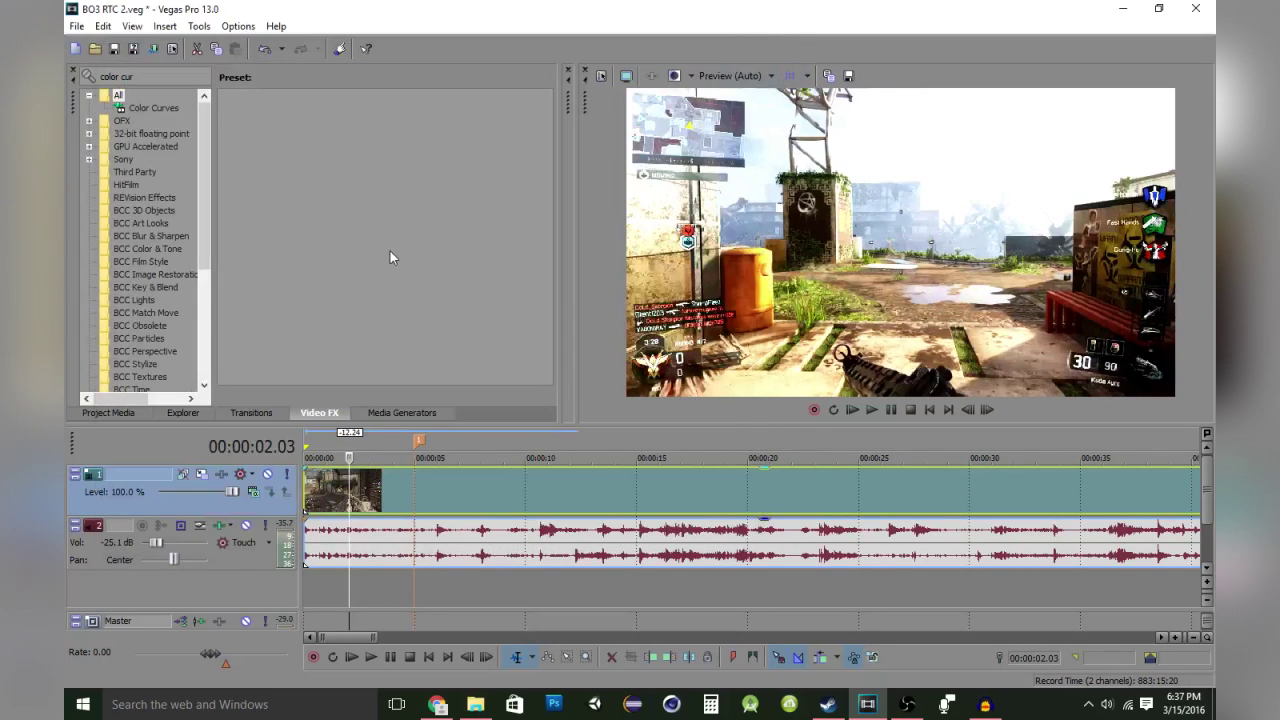
Replace the Video FX search text with 'sharpen'
left_click(167, 81)
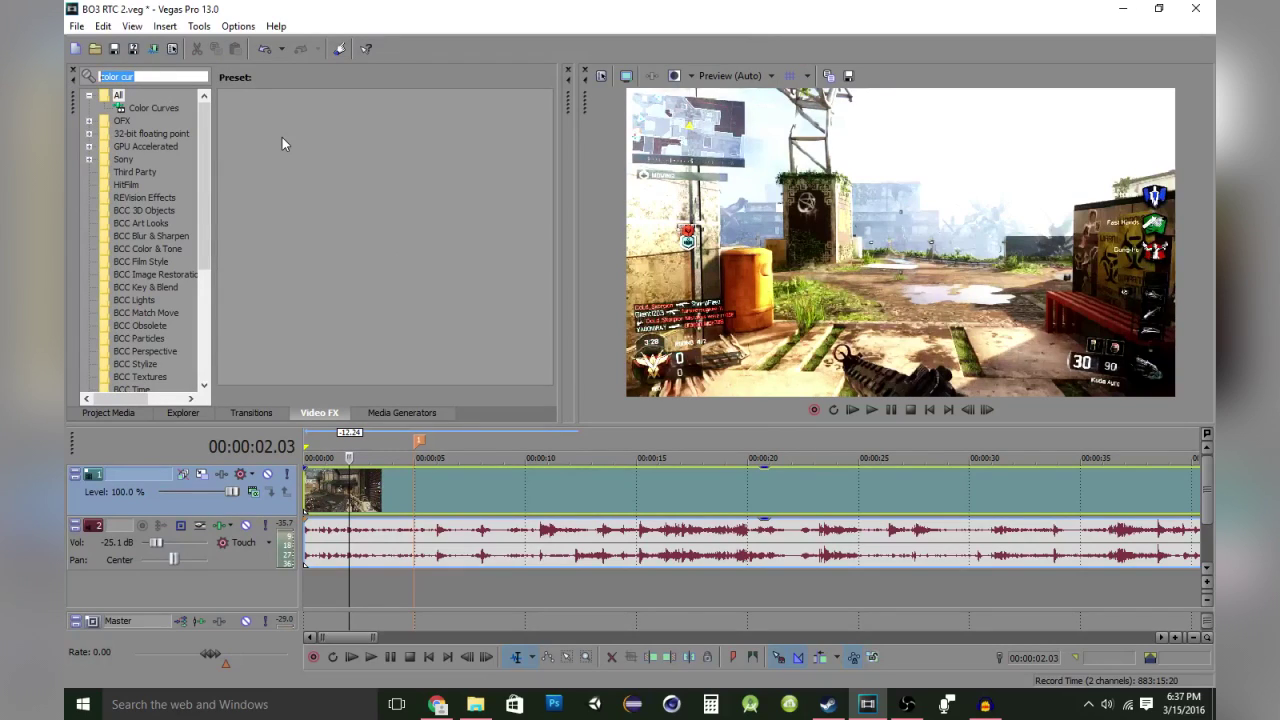
key("BackSpace")
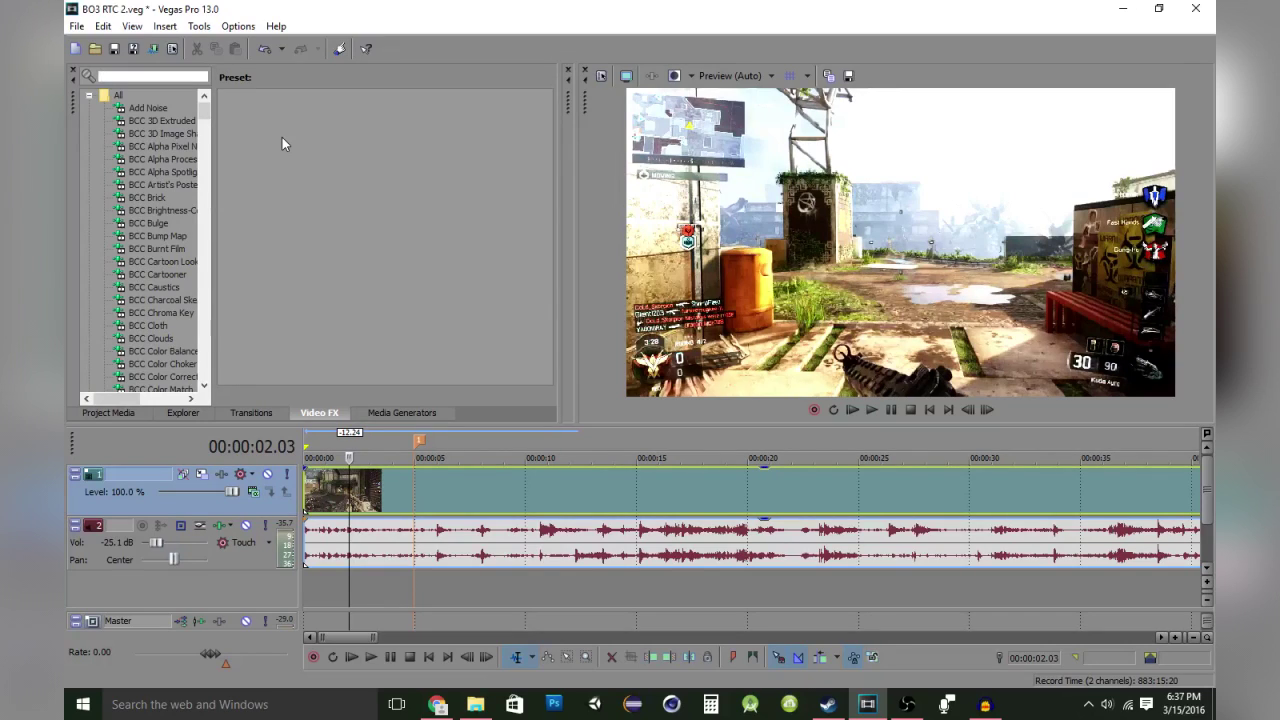
type("sharo")
key("BackSpace")
type("pen")
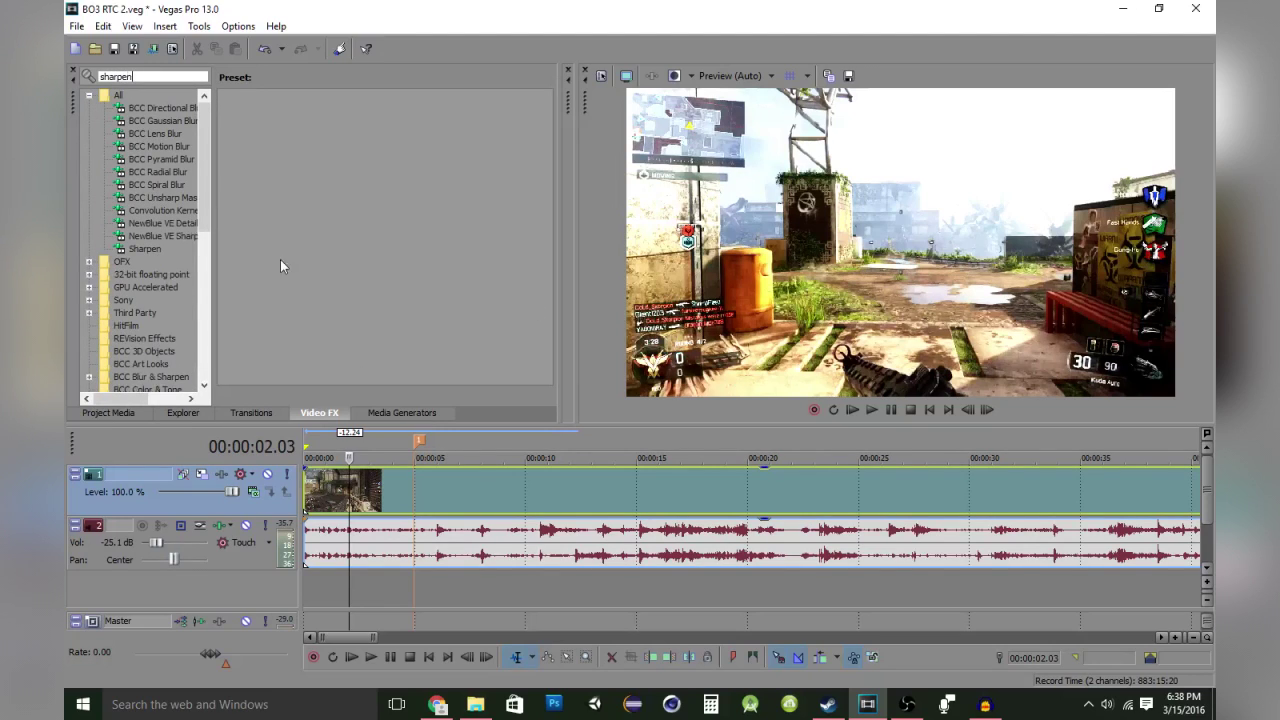
Apply the Sharpen Default preset to the gameplay clip
left_click(152, 250)
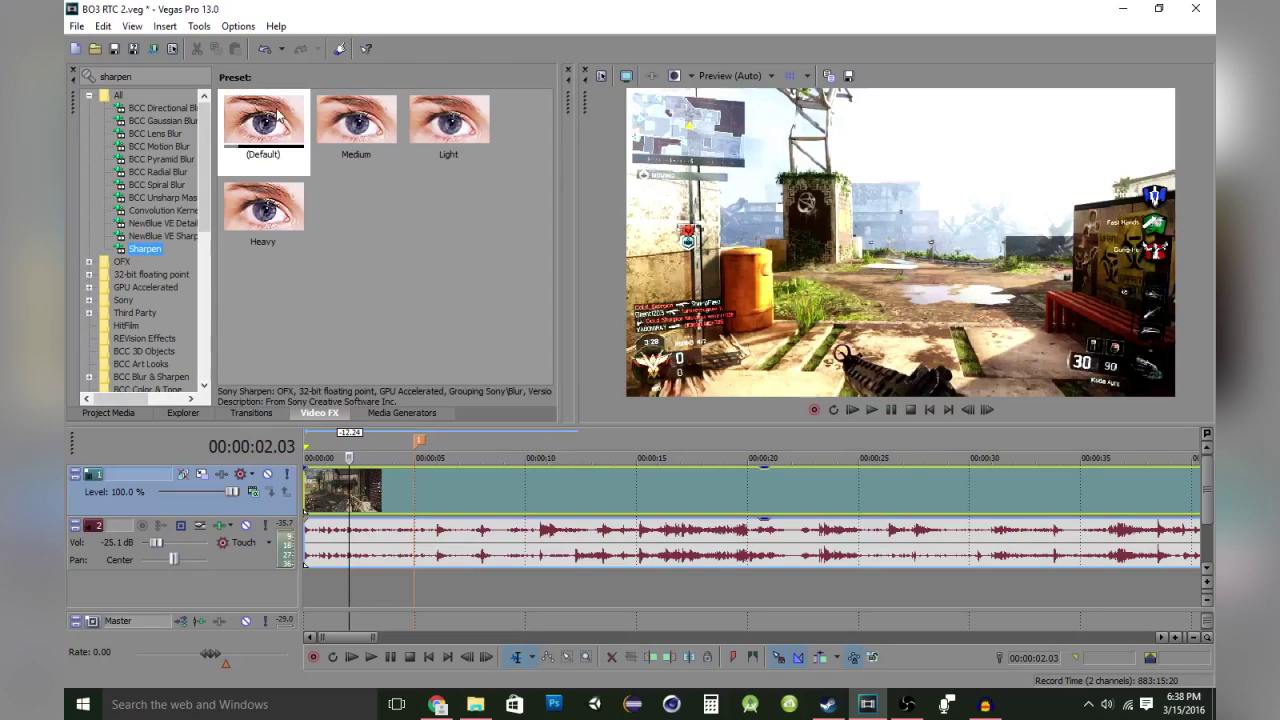
left_click_drag(236, 120, 370, 500)
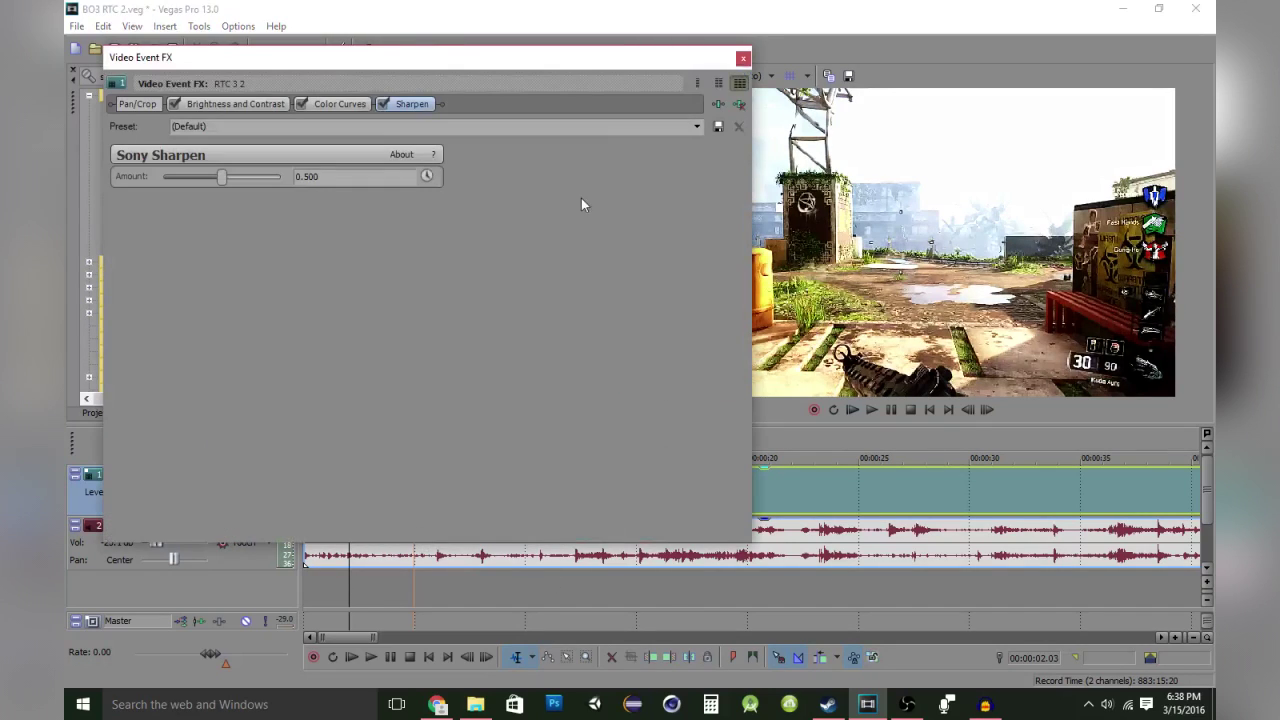
left_click_drag(591, 57, 419, 57)
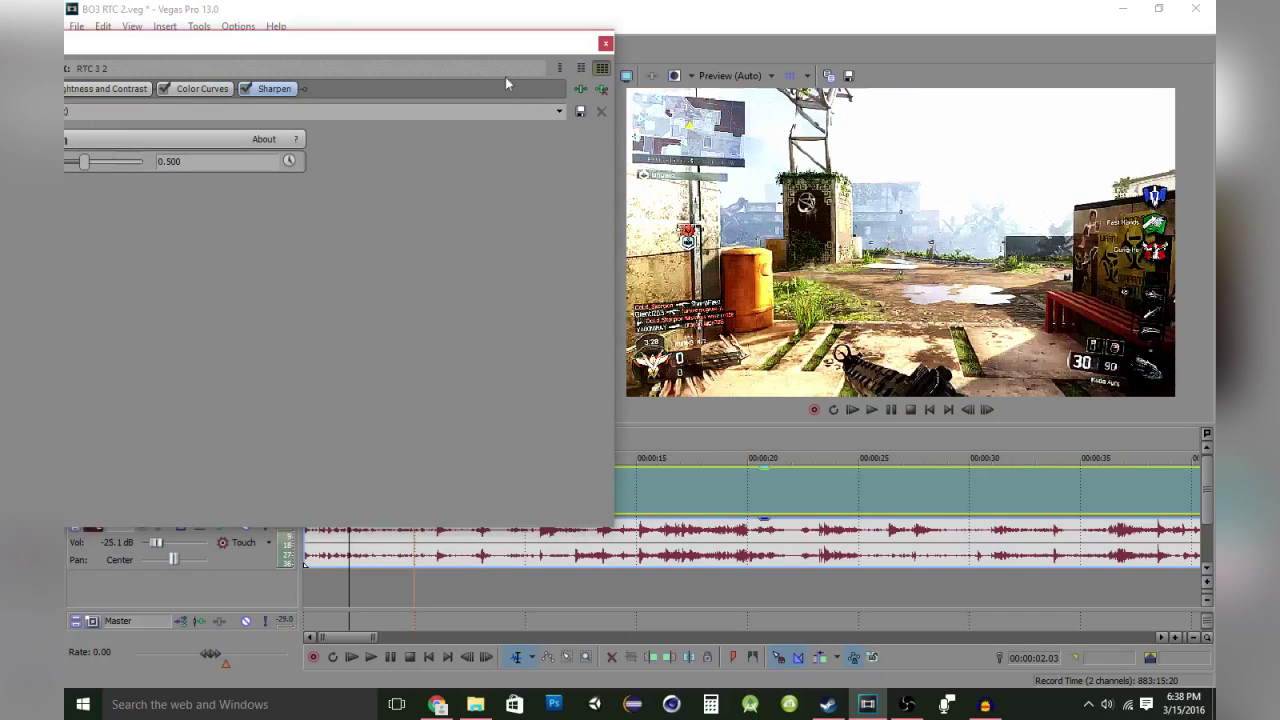
left_click_drag(434, 50, 520, 52)
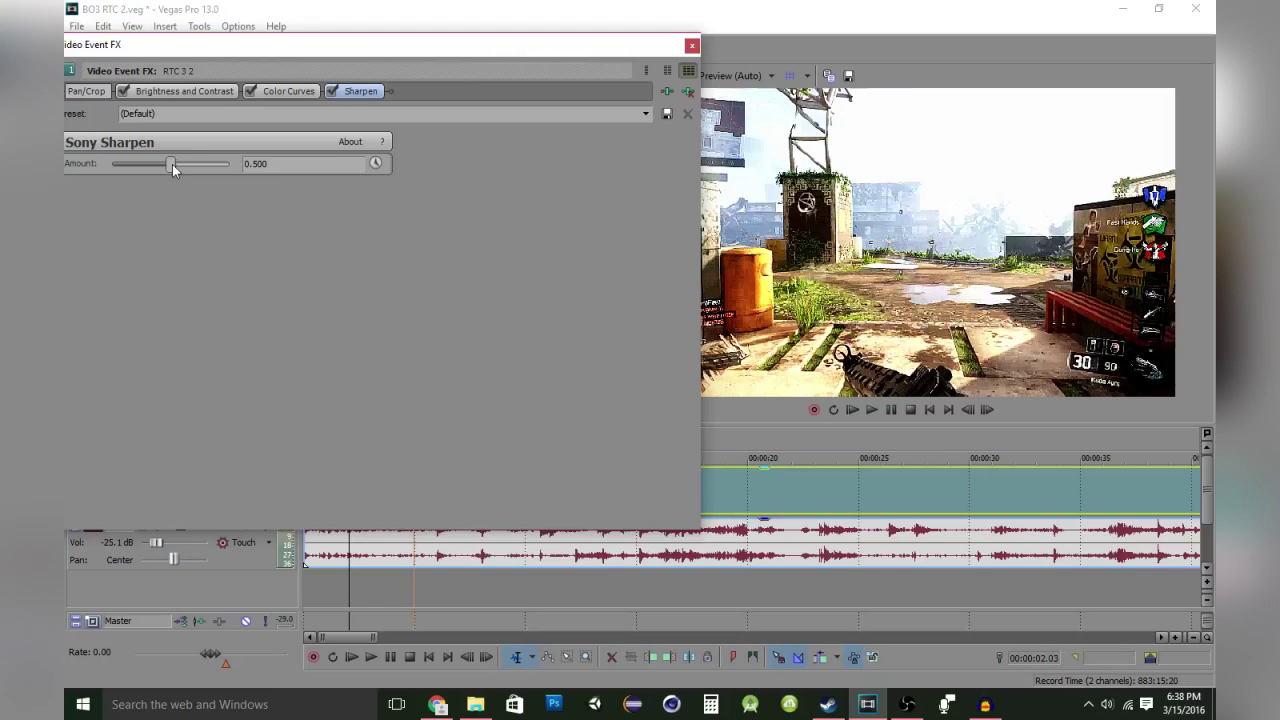
Lower the Sharpen amount to about 0.109, comparing with bypass, and close the effects window
left_click_drag(174, 163, 106, 167)
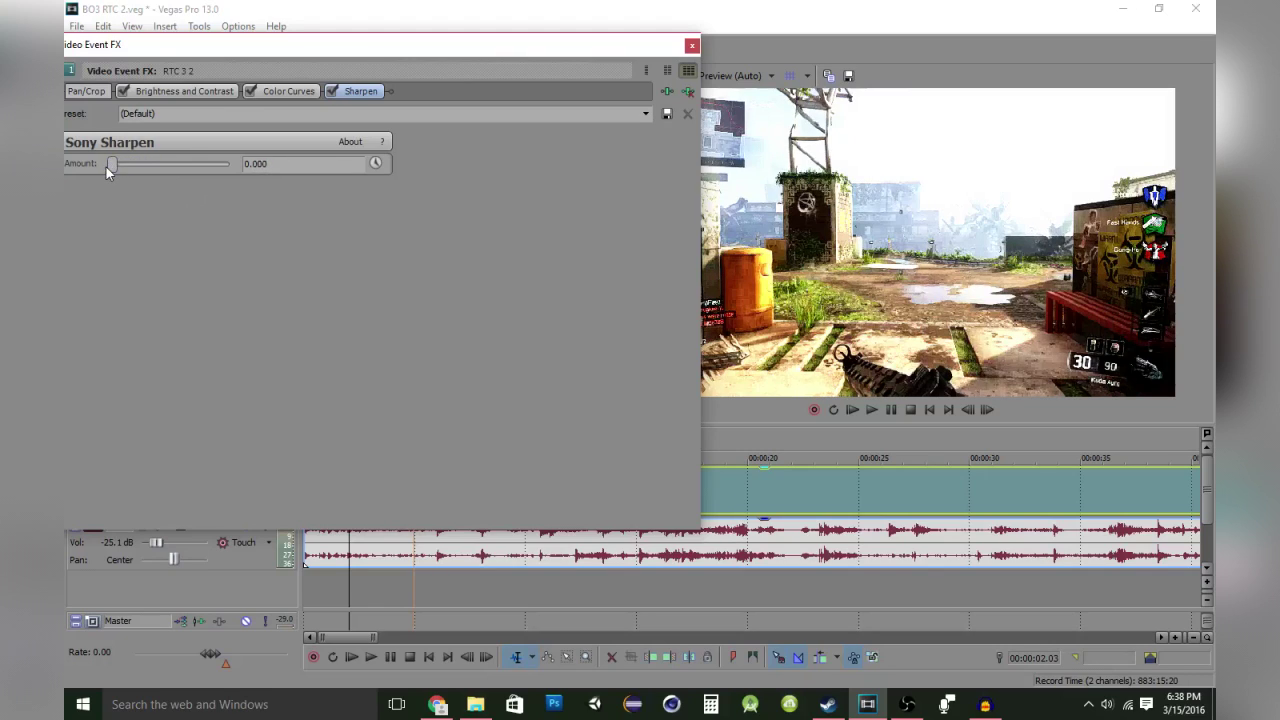
left_click(330, 92)
mouse_move(636, 49)
left_mouse_down()
mouse_move(445, 59)
mouse_move(775, 57)
left_mouse_up()
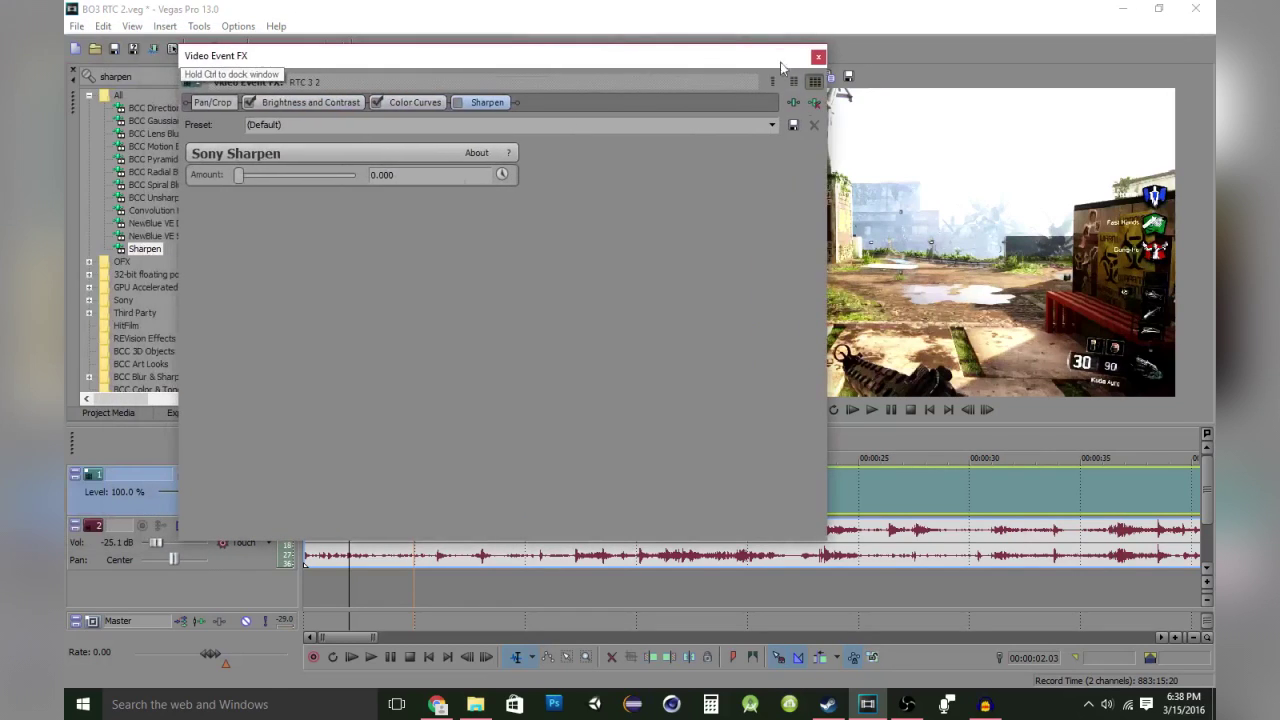
left_click_drag(497, 57, 361, 47)
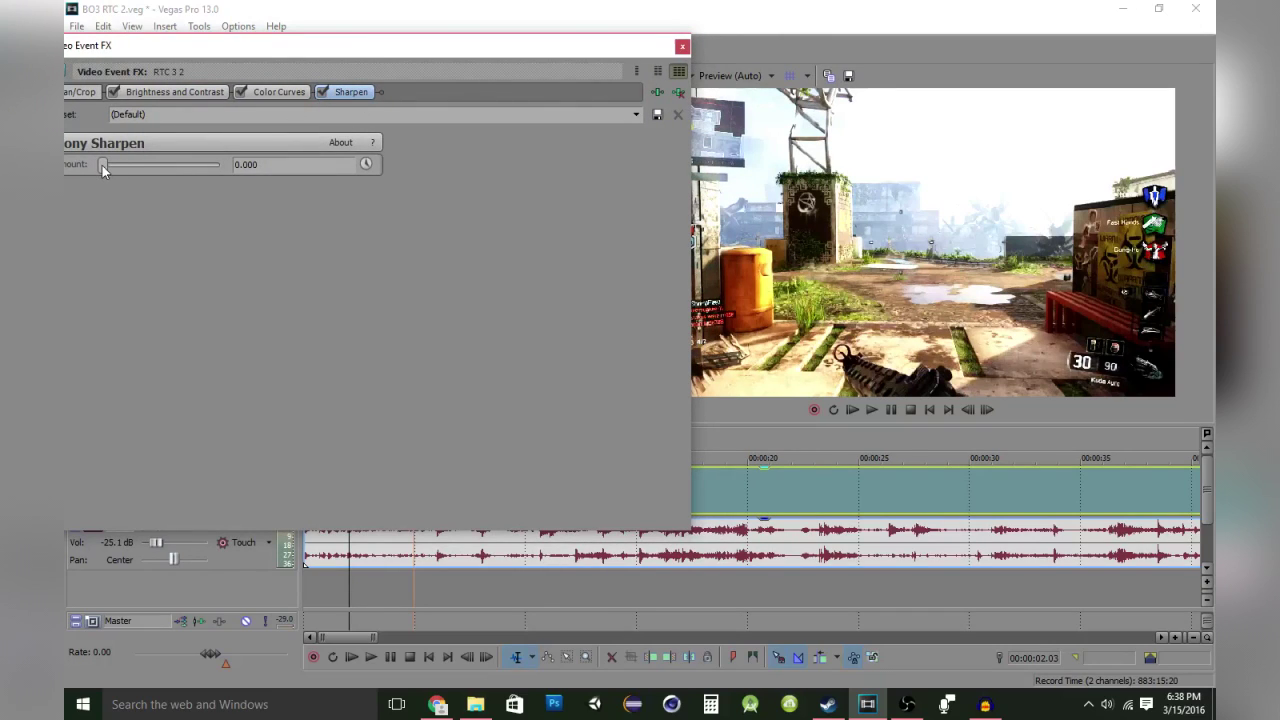
left_click_drag(102, 166, 104, 167)
left_click_drag(110, 165, 120, 166)
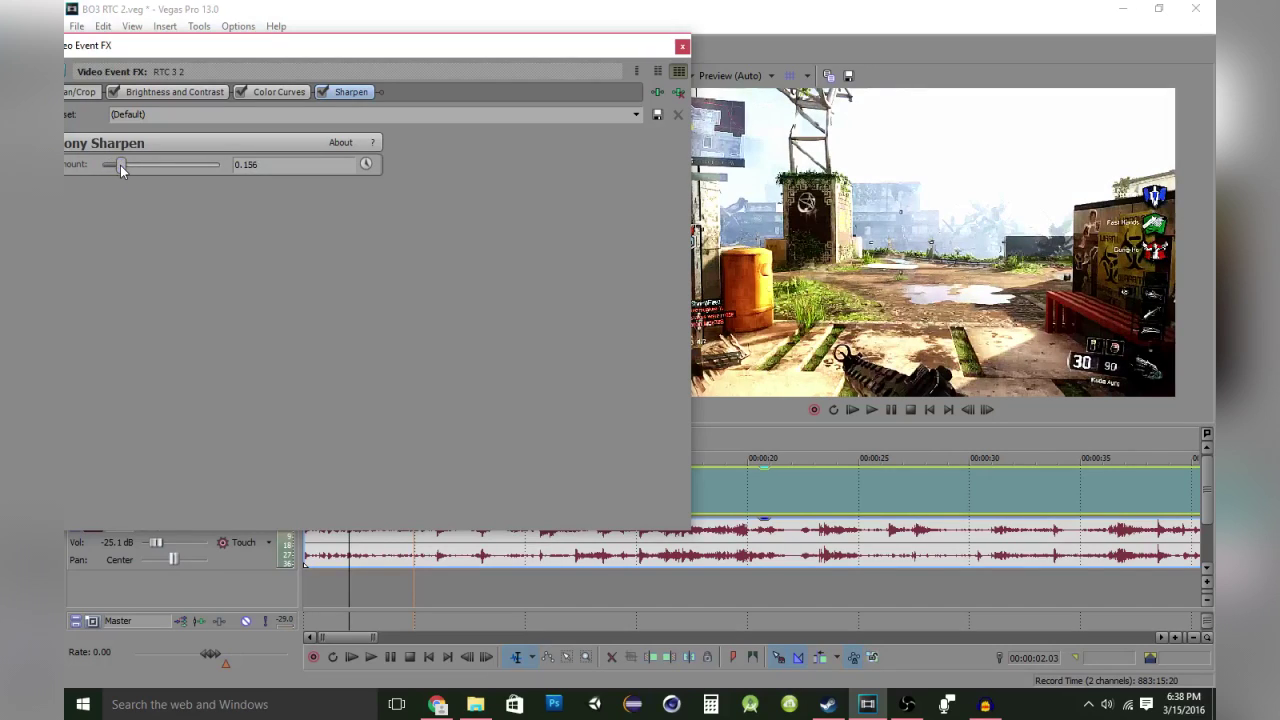
left_click_drag(121, 168, 115, 168)
mouse_move(615, 50)
left_mouse_down()
mouse_move(497, 53)
mouse_move(519, 52)
left_mouse_up()
left_click(586, 49)
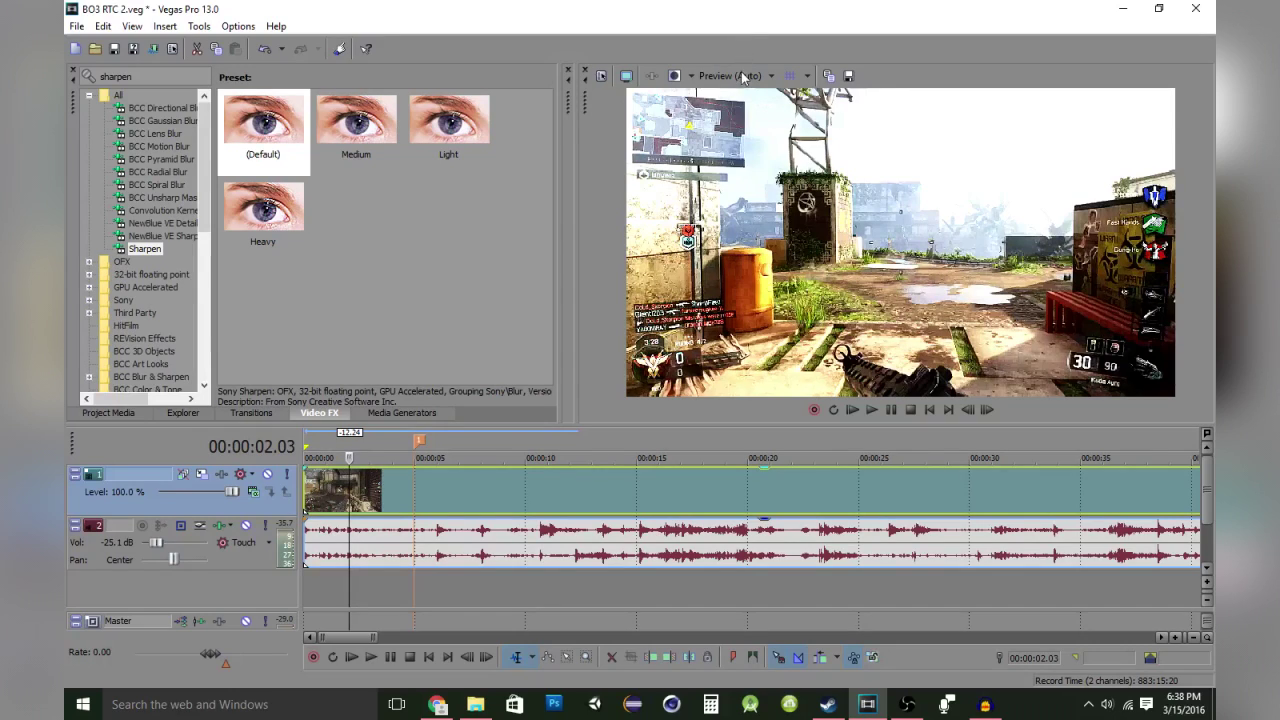
Set preview quality to Best (Auto) and clear the 'sharpen' Video FX search
left_click(741, 75)
mouse_move(801, 153)
left_click(807, 169)
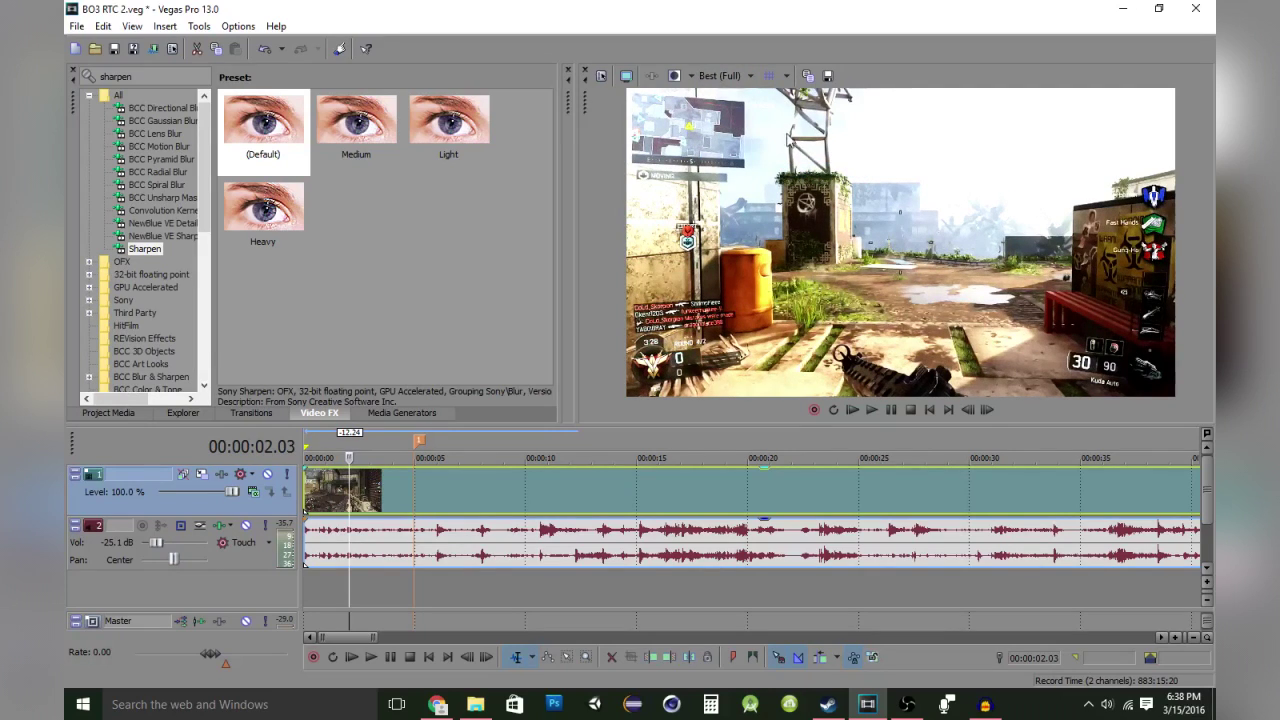
left_click(727, 79)
mouse_move(735, 151)
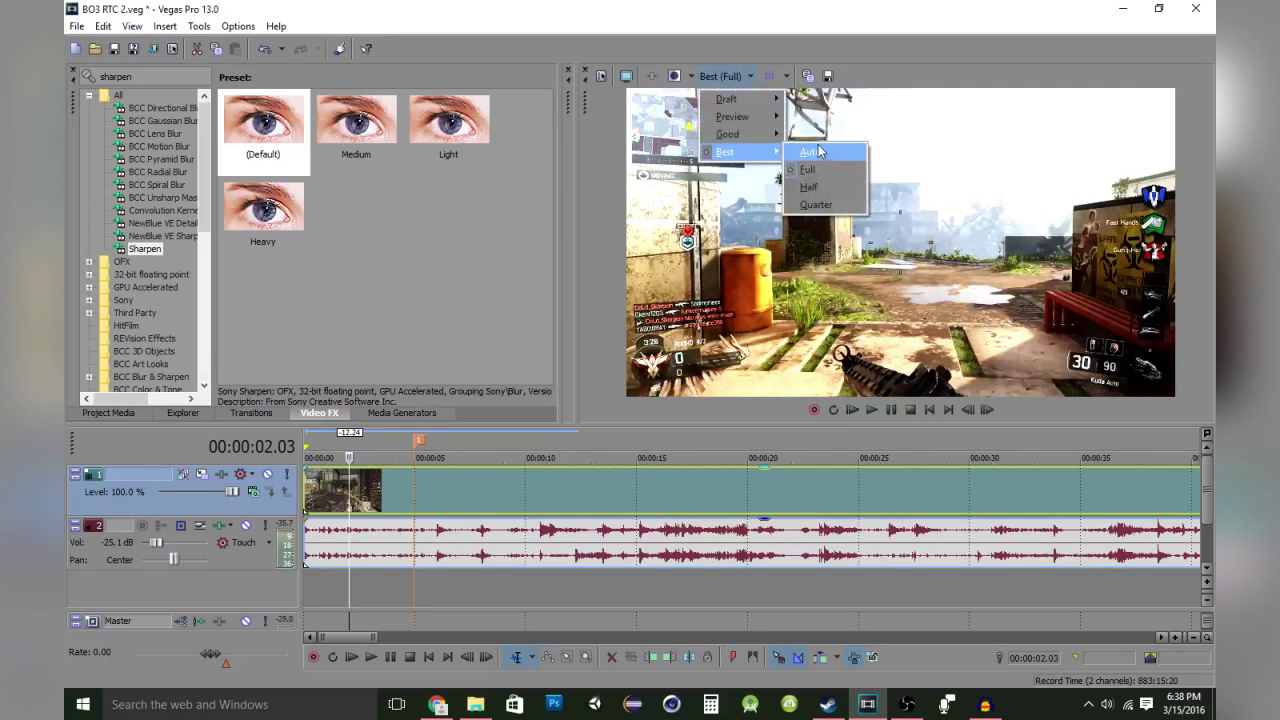
left_click(807, 157)
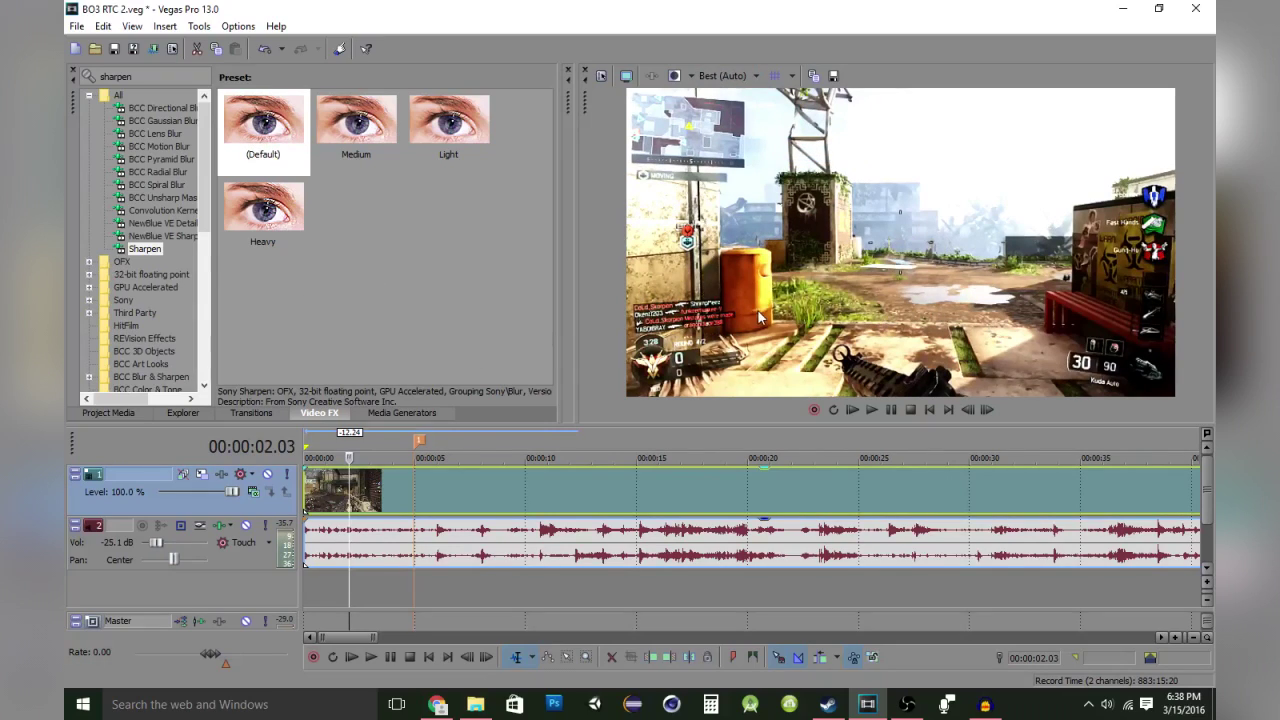
double_click(150, 76)
key("BackSpace")
type("s")
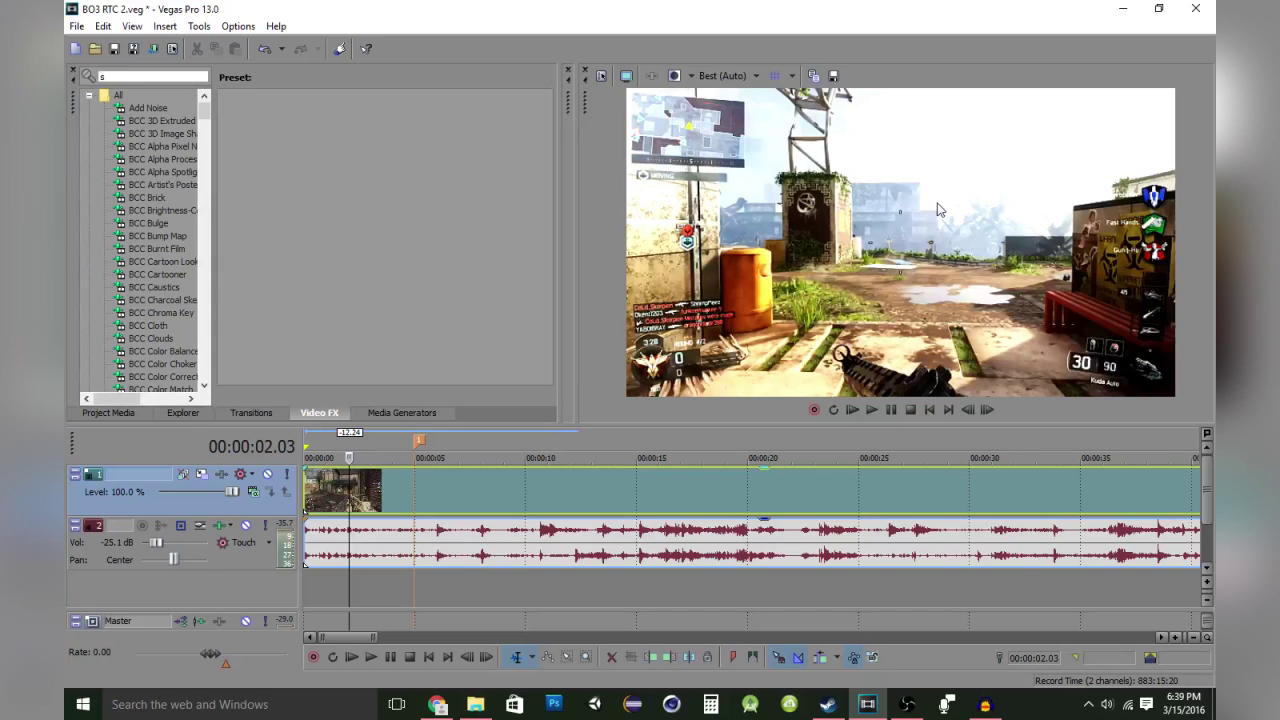
Search Video FX for saturation and apply the Saturation Adjust Default preset to the clip
type("atur")
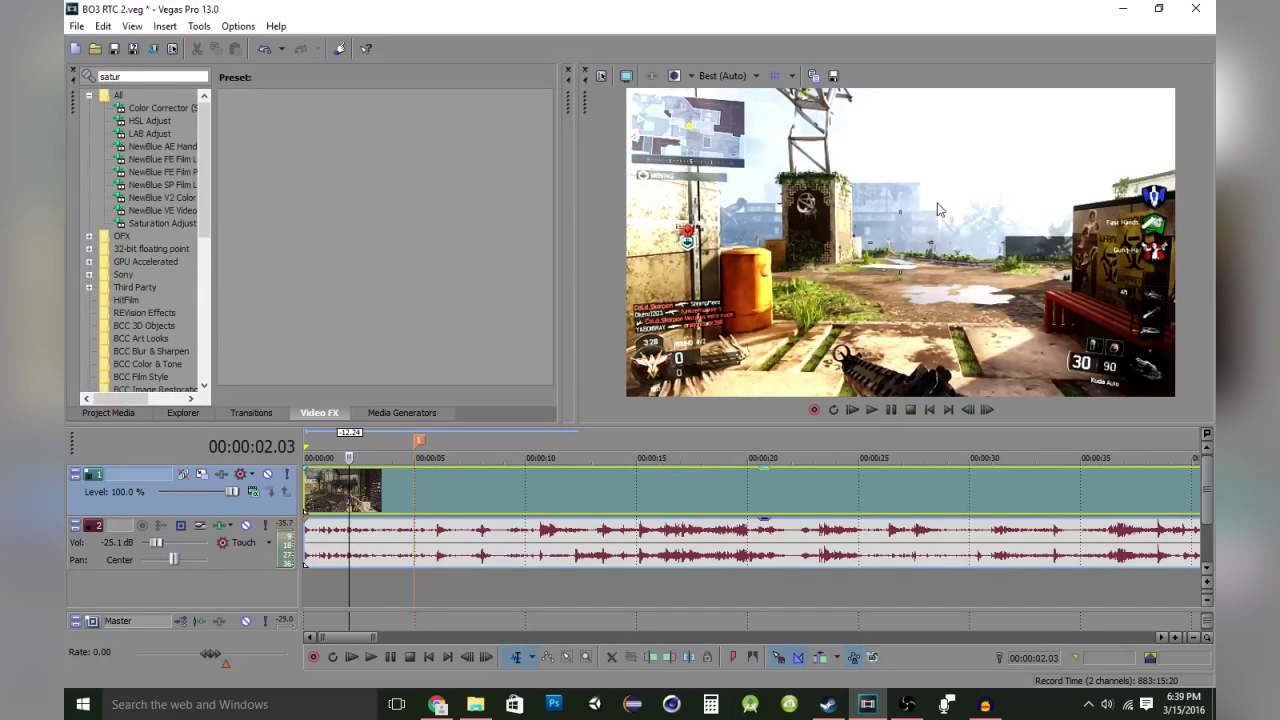
type("ation")
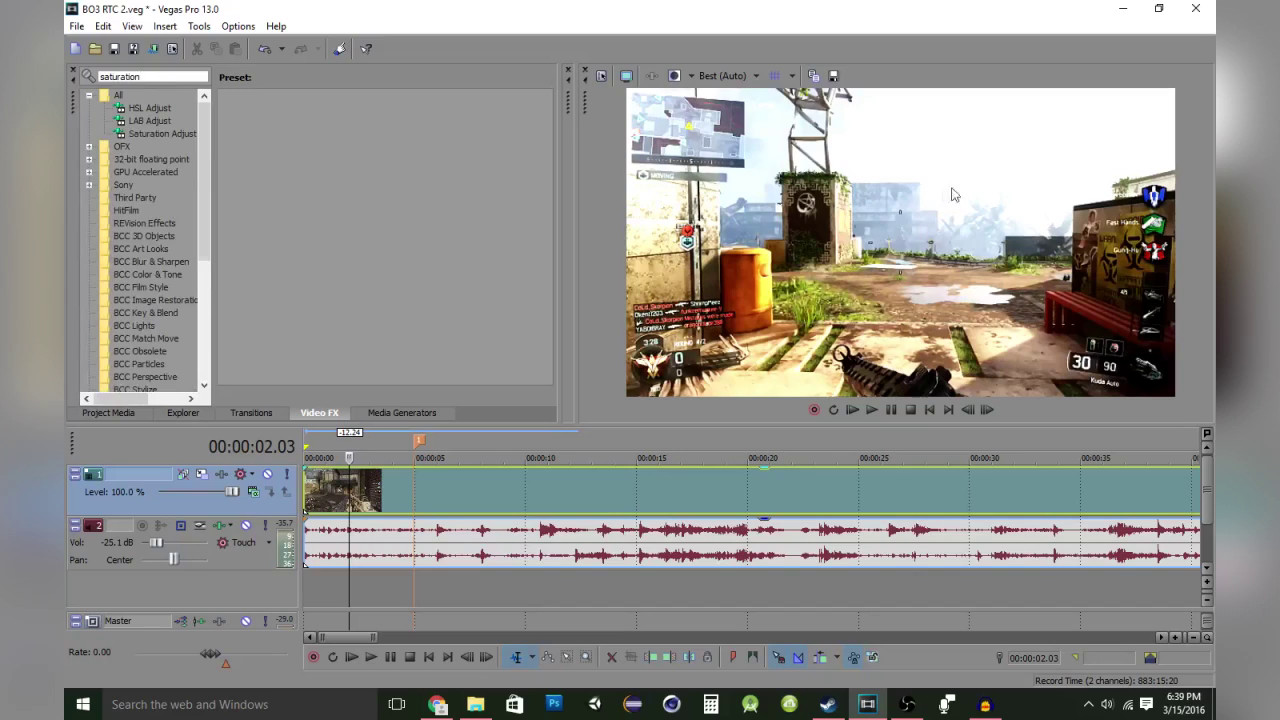
left_click(184, 133)
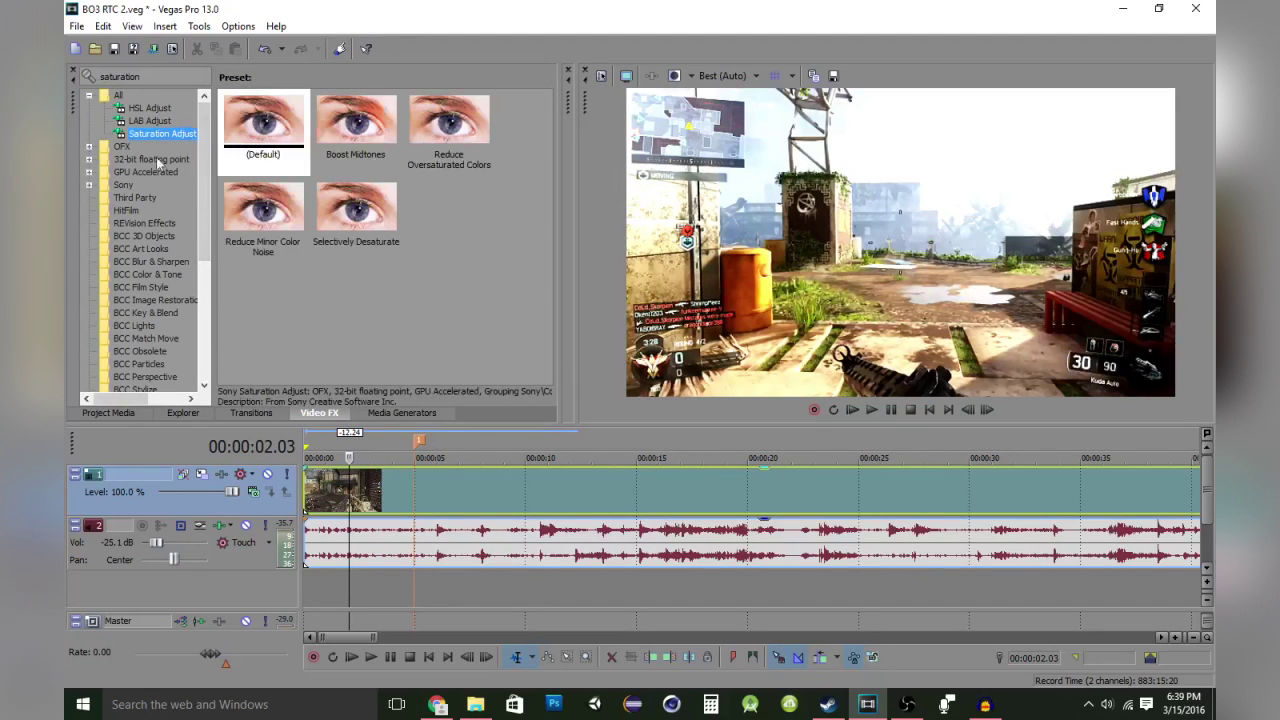
left_click_drag(258, 140, 400, 498)
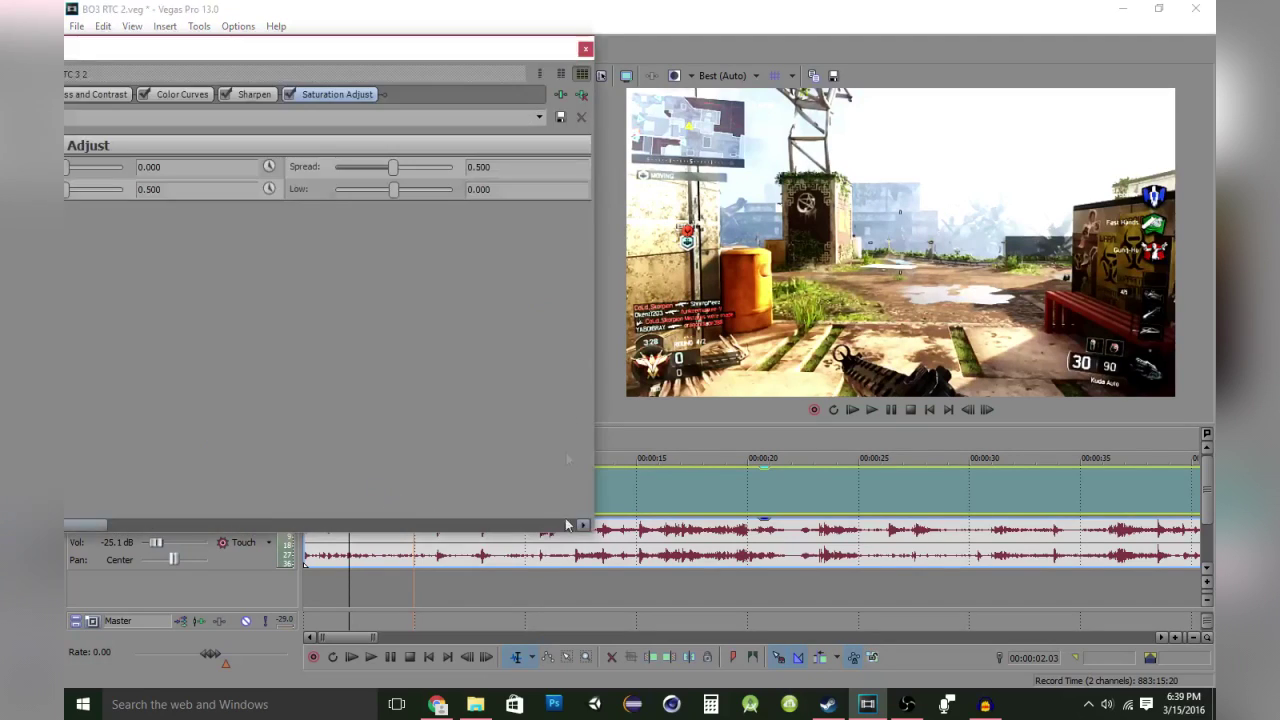
left_click_drag(405, 50, 460, 28)
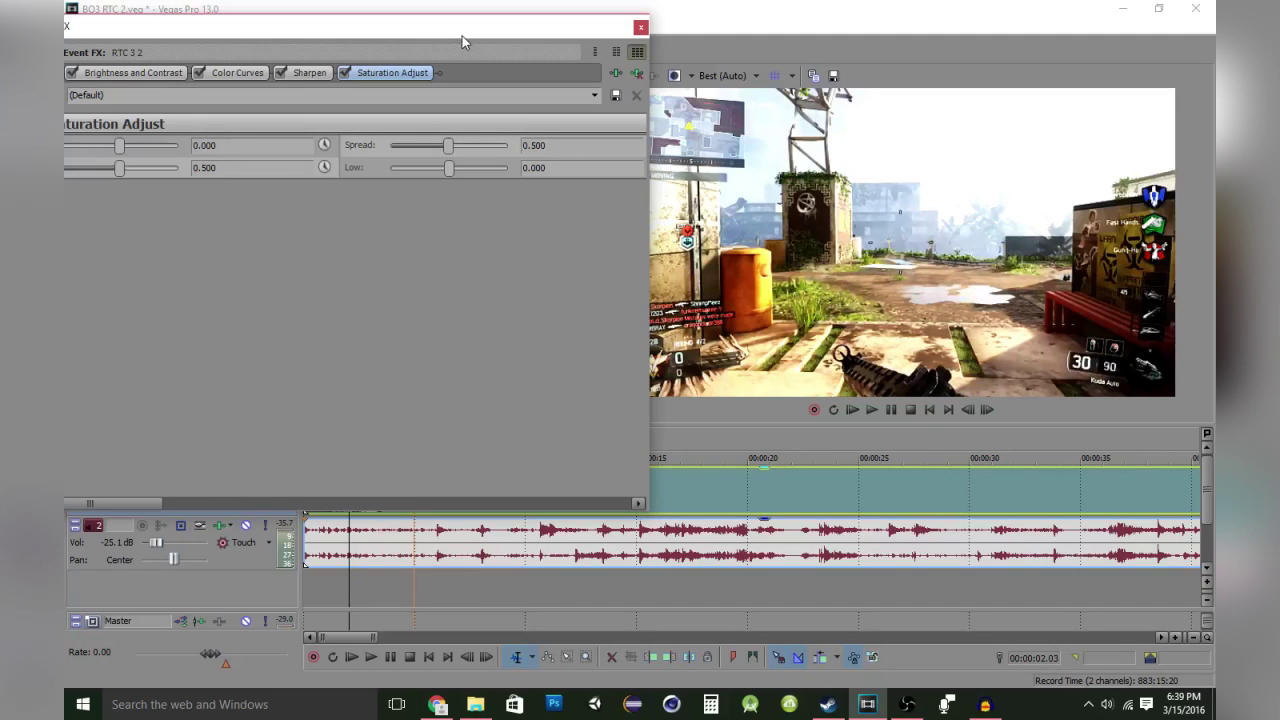
Set the Saturation Adjust Low value to about 0.469 after testing its minimum and maximum
left_click_drag(462, 41, 500, 45)
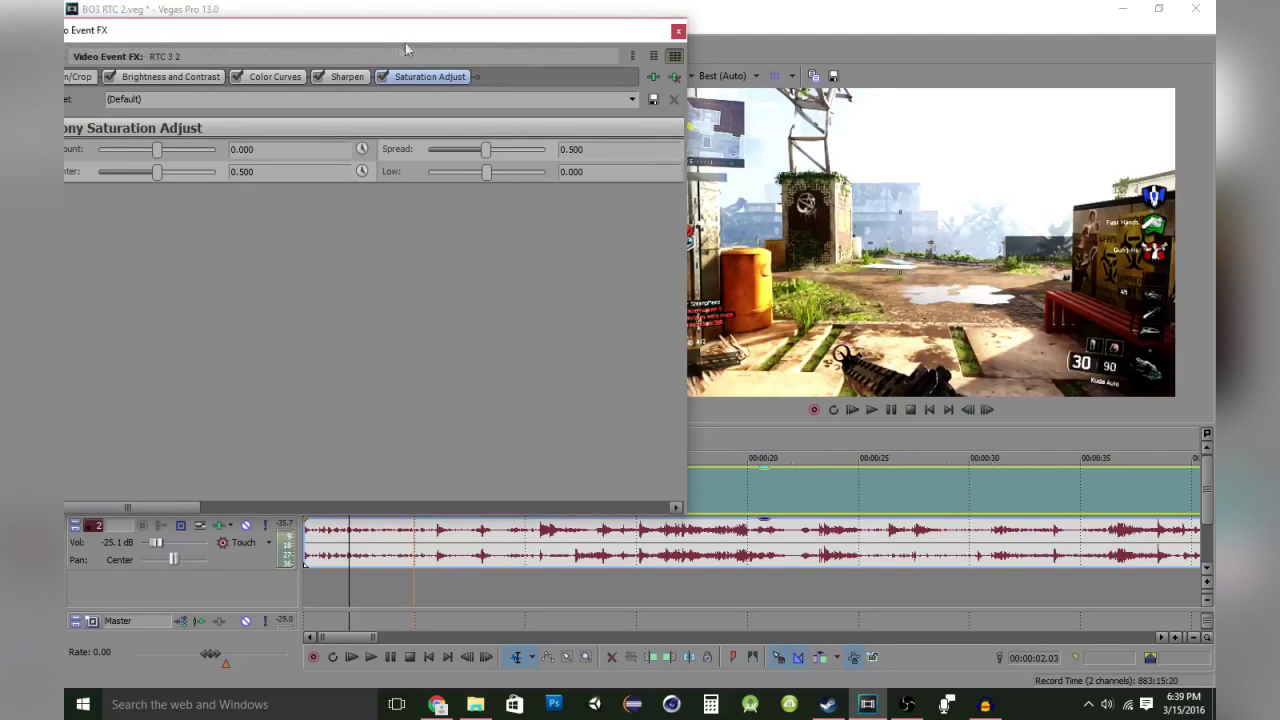
left_click_drag(499, 41, 447, 33)
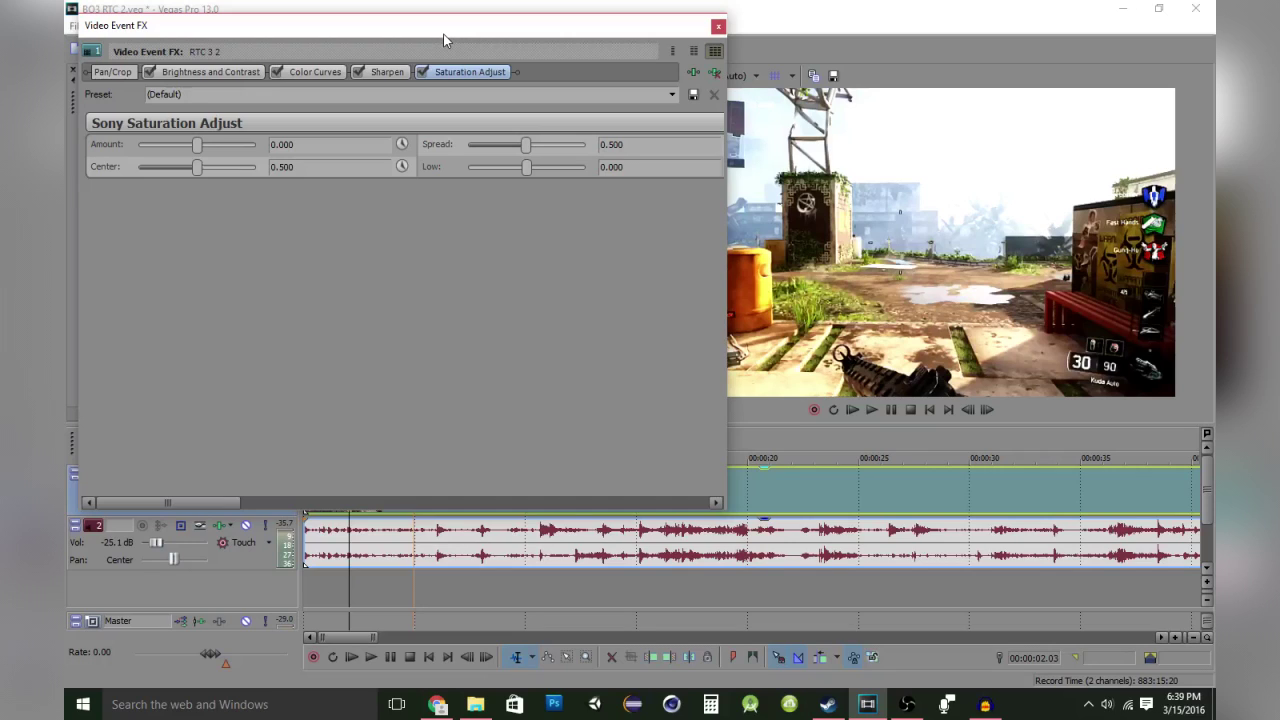
left_click_drag(445, 40, 359, 48)
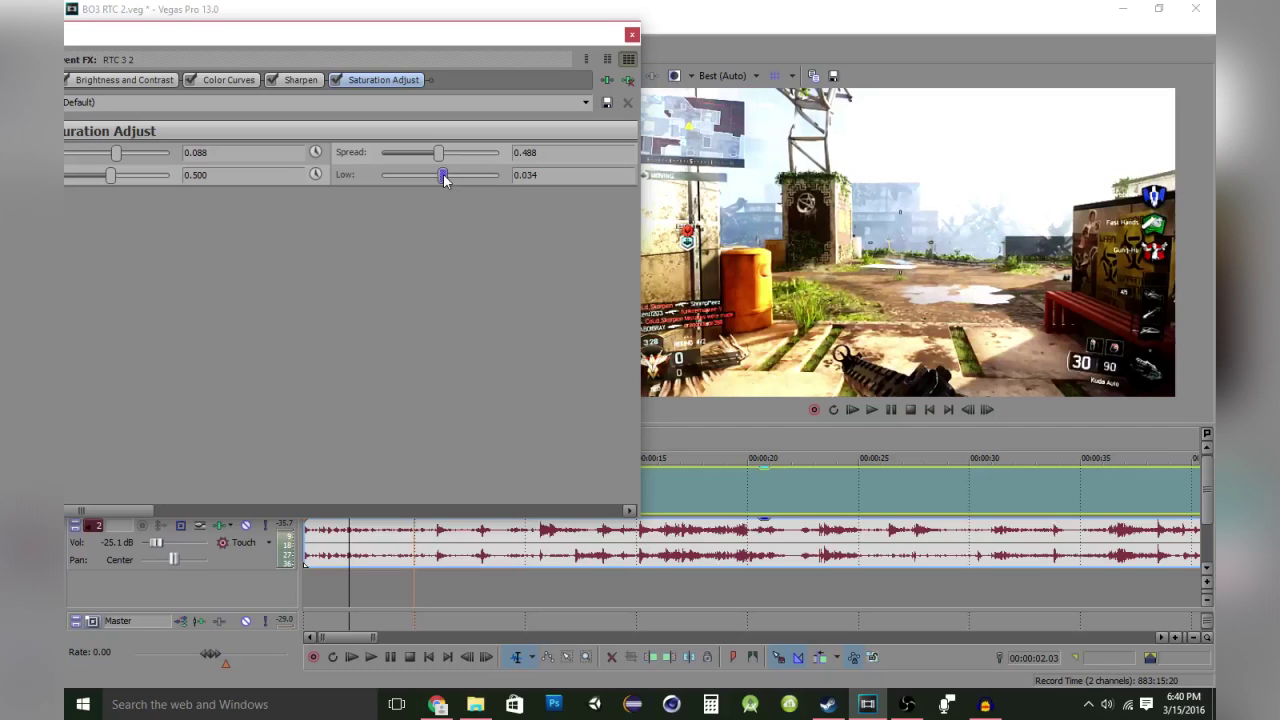
left_click_drag(444, 178, 471, 179)
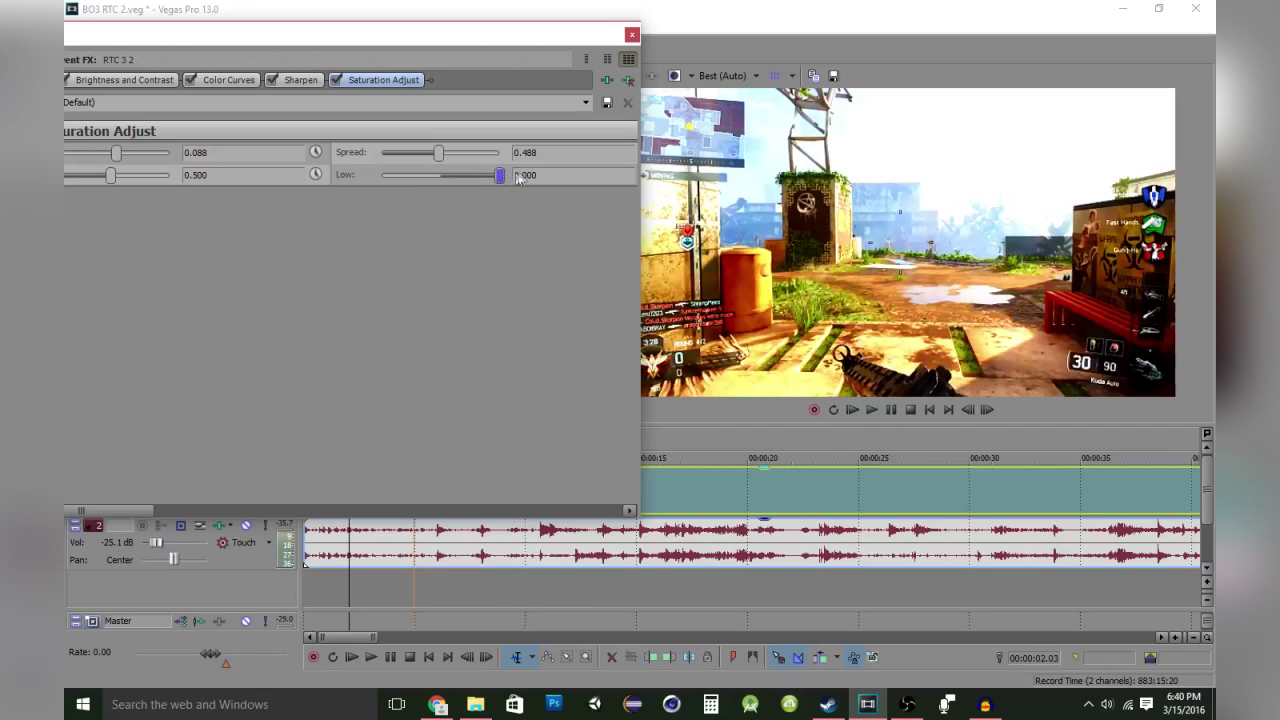
left_click_drag(471, 179, 295, 180)
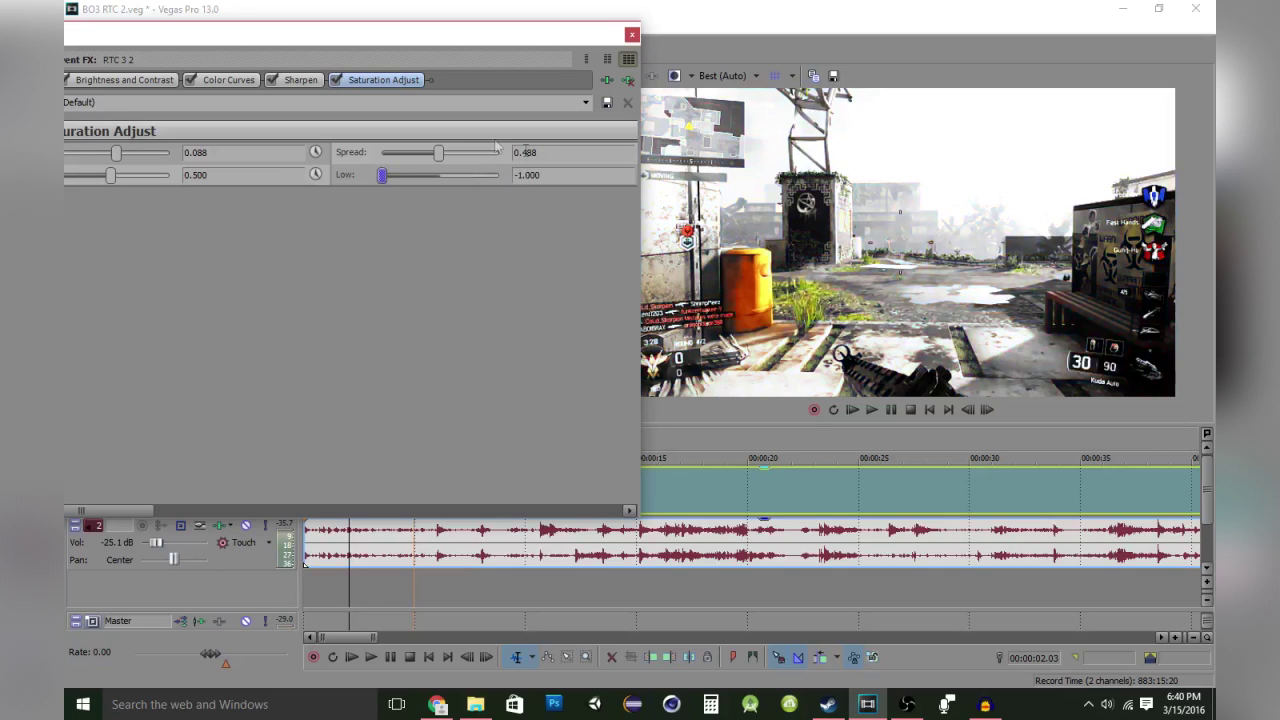
left_click_drag(584, 40, 455, 44)
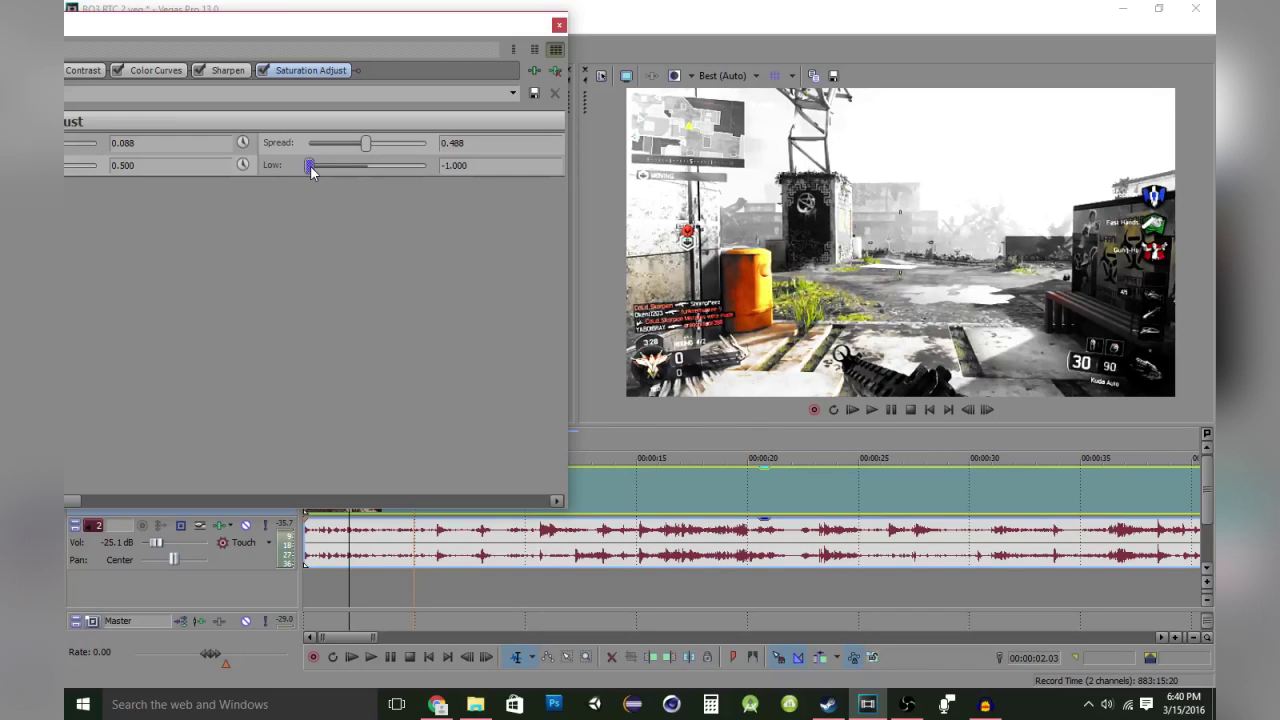
left_click_drag(310, 167, 459, 173)
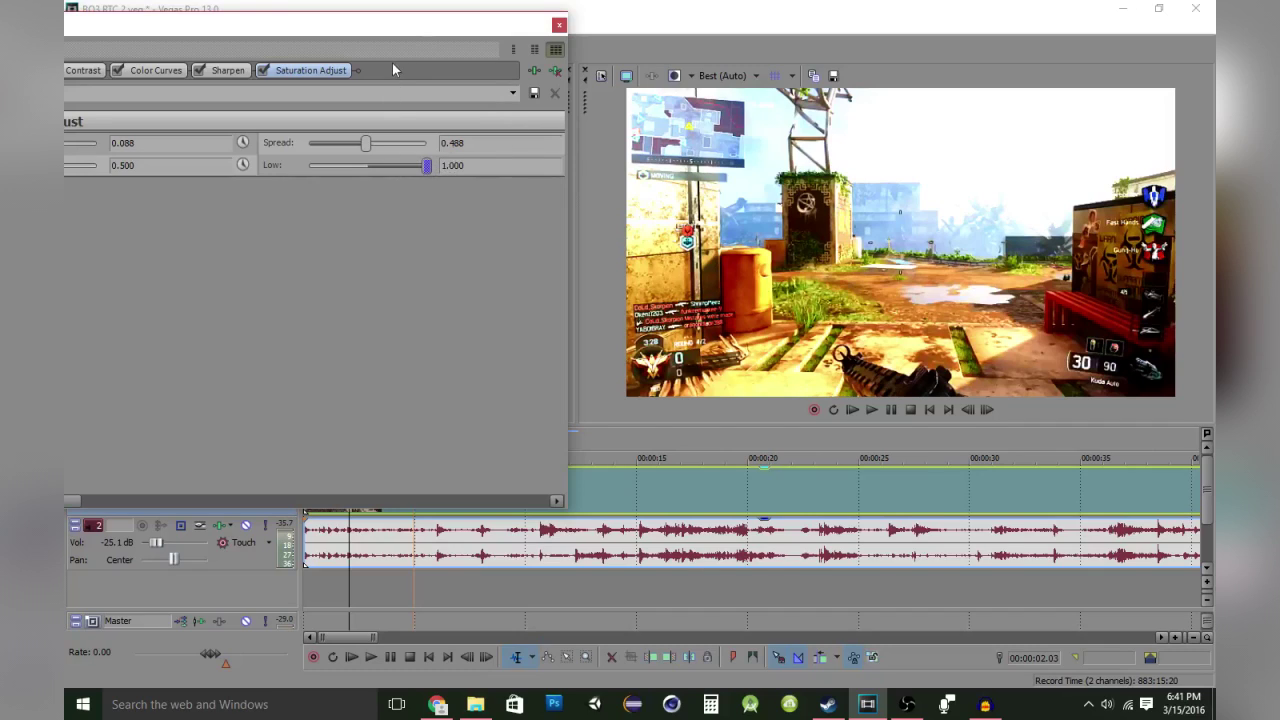
left_click_drag(411, 30, 360, 29)
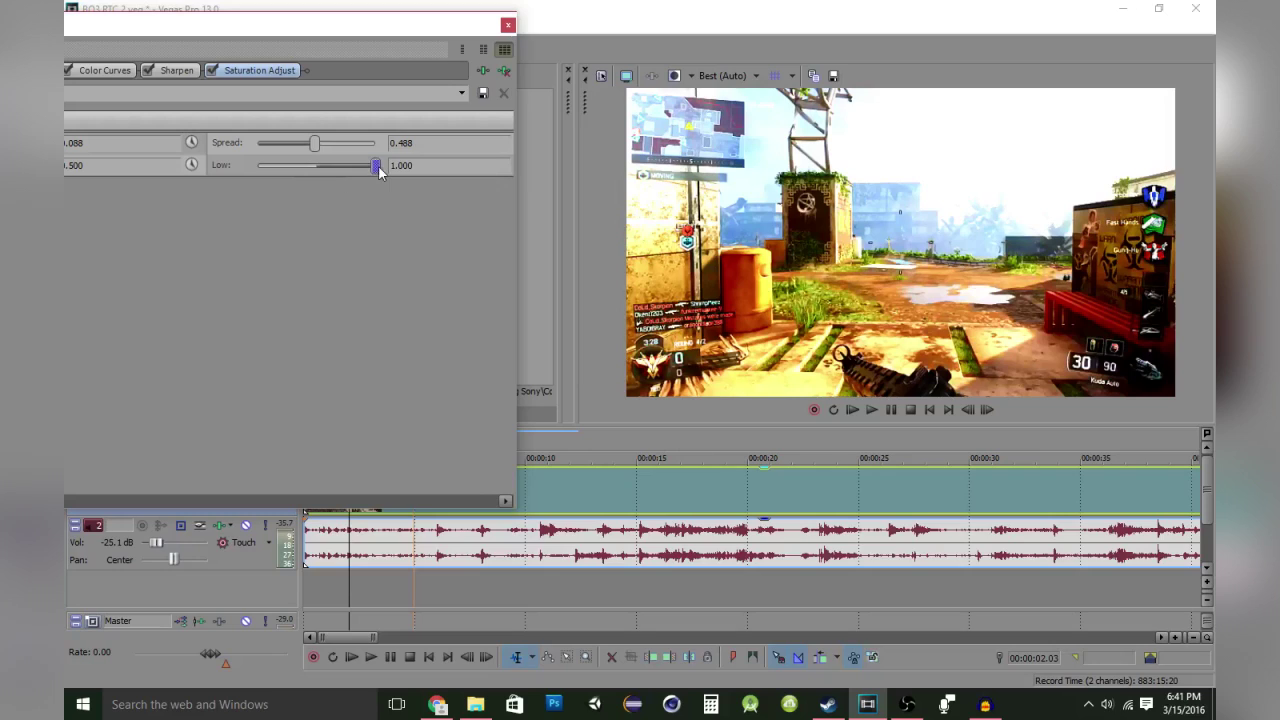
mouse_move(360, 166)
left_mouse_down()
mouse_move(388, 166)
mouse_move(319, 183)
left_mouse_up()
left_click_drag(319, 177, 347, 176)
left_click_drag(351, 23, 487, 21)
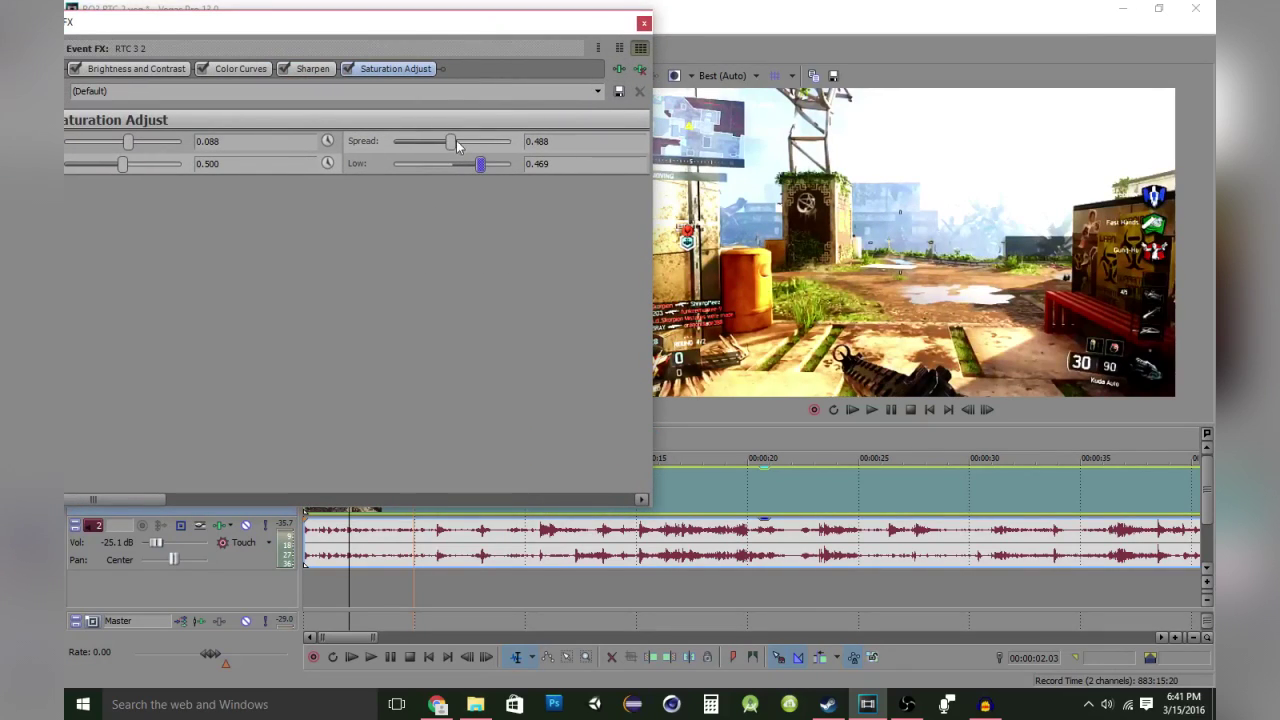
Type 0.500 as the Saturation Adjust Spread value and close Video Event FX
left_click_drag(306, 24, 422, 16)
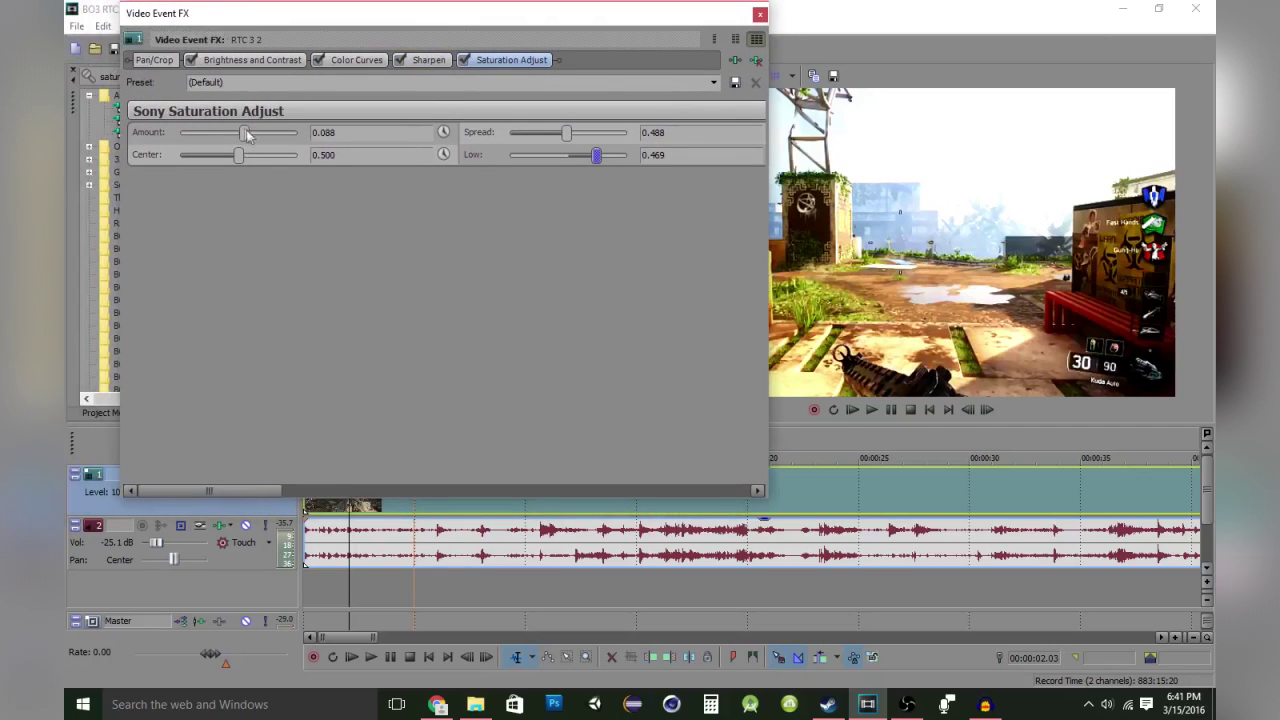
left_click_drag(664, 16, 529, 16)
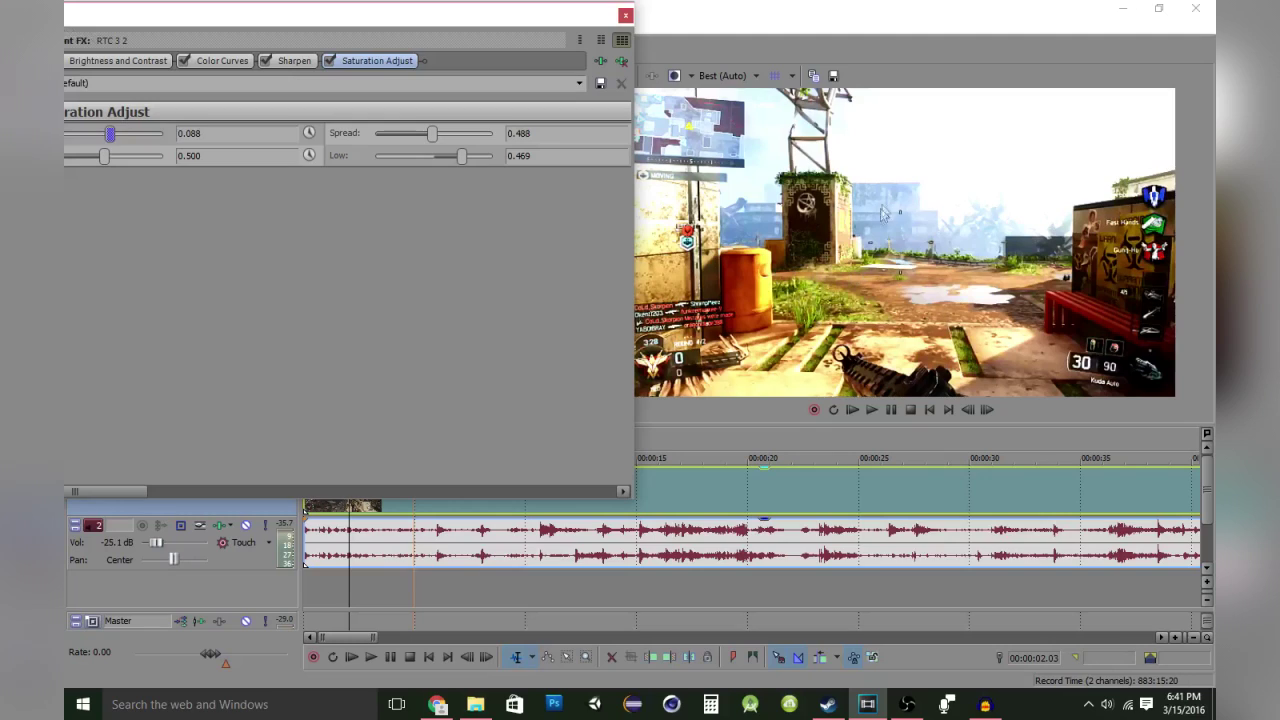
left_click_drag(500, 20, 534, 18)
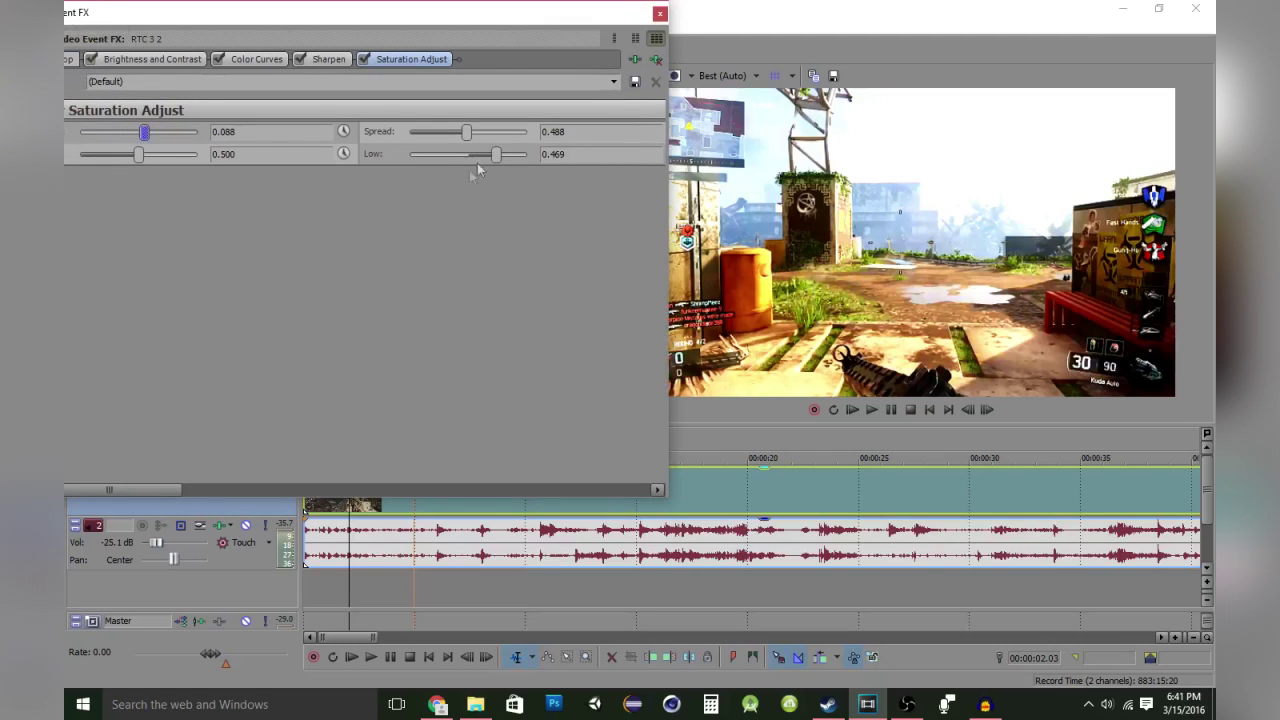
mouse_move(467, 134)
left_mouse_down()
mouse_move(529, 144)
mouse_move(471, 134)
left_mouse_up()
double_click(553, 131)
type(".")
type("0")
key("Return")
left_click_drag(170, 490, 653, 478)
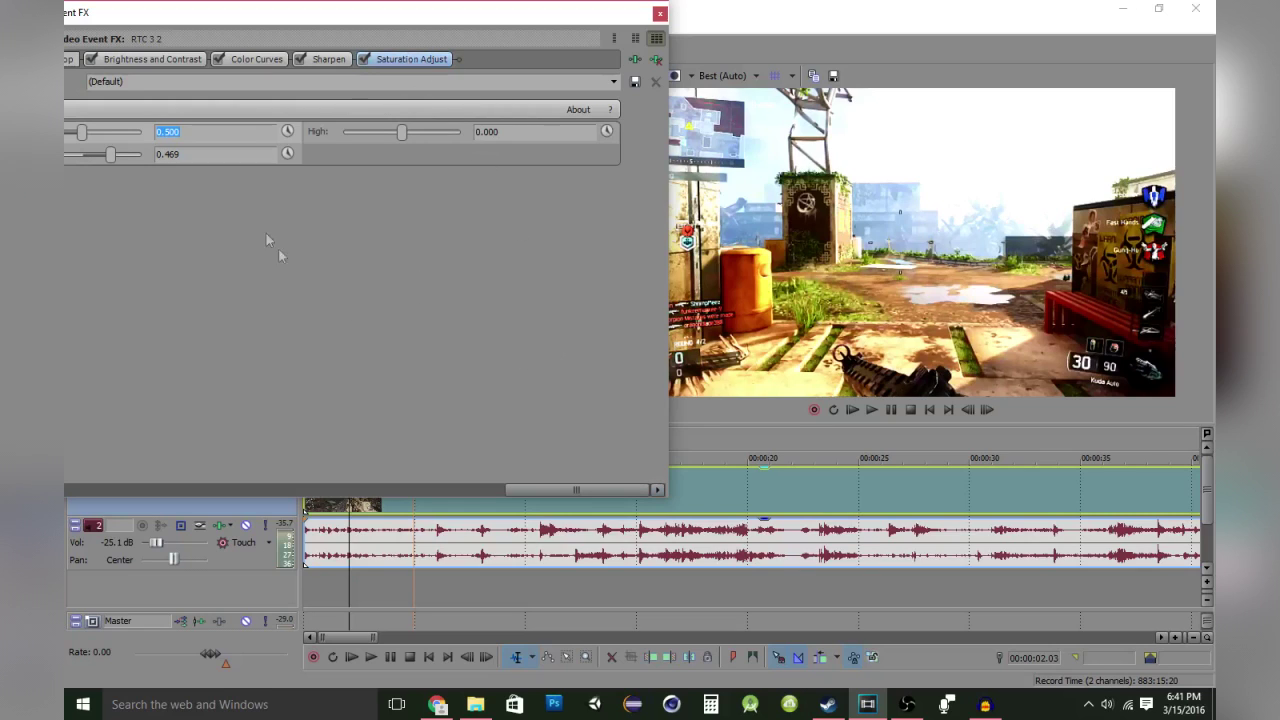
left_click_drag(605, 489, 165, 470)
left_click_drag(670, 16, 672, 88)
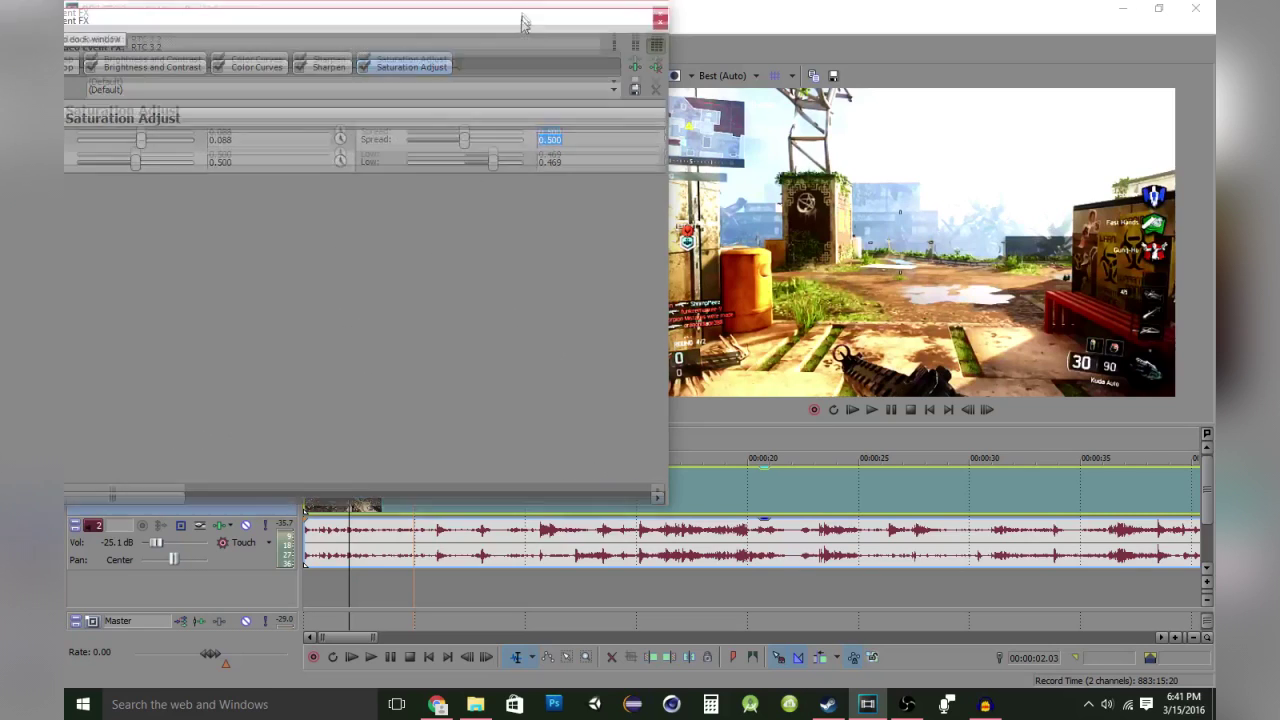
left_click(661, 85)
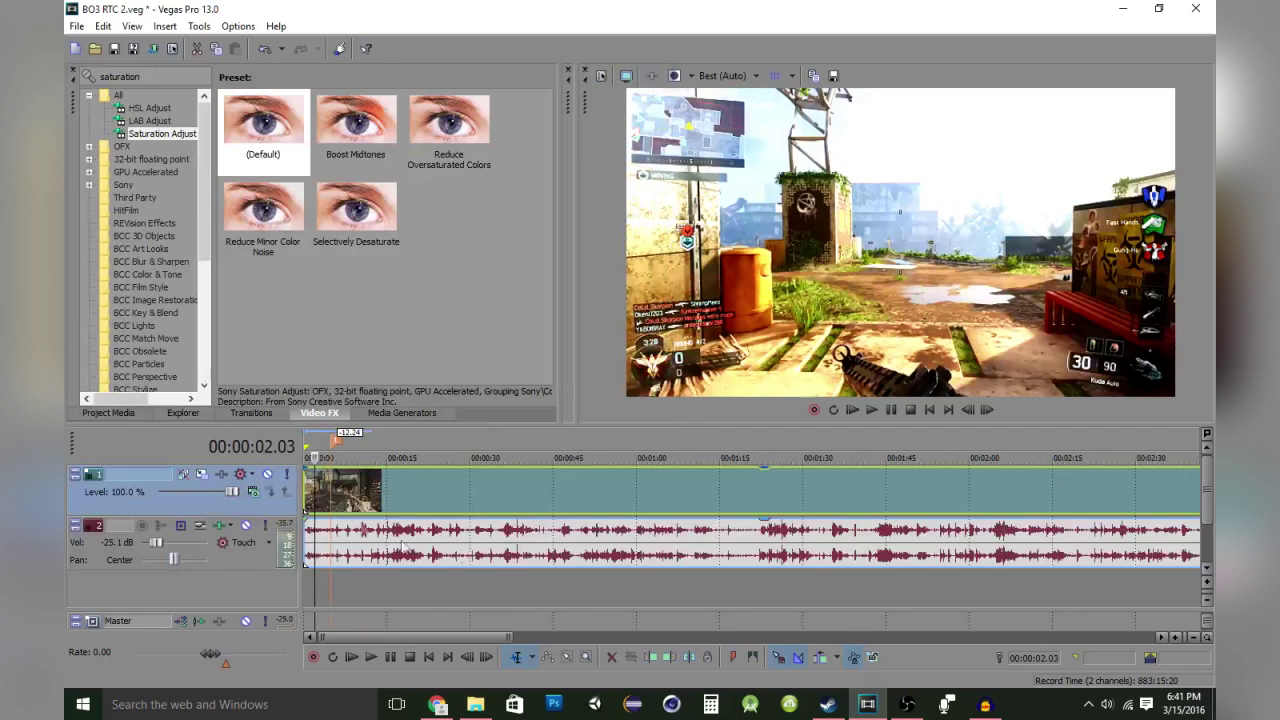
Mark a short loop region and play it back looped to preview the grade
scroll(471, 593, "up", 10)
left_click_drag(507, 584, 973, 590)
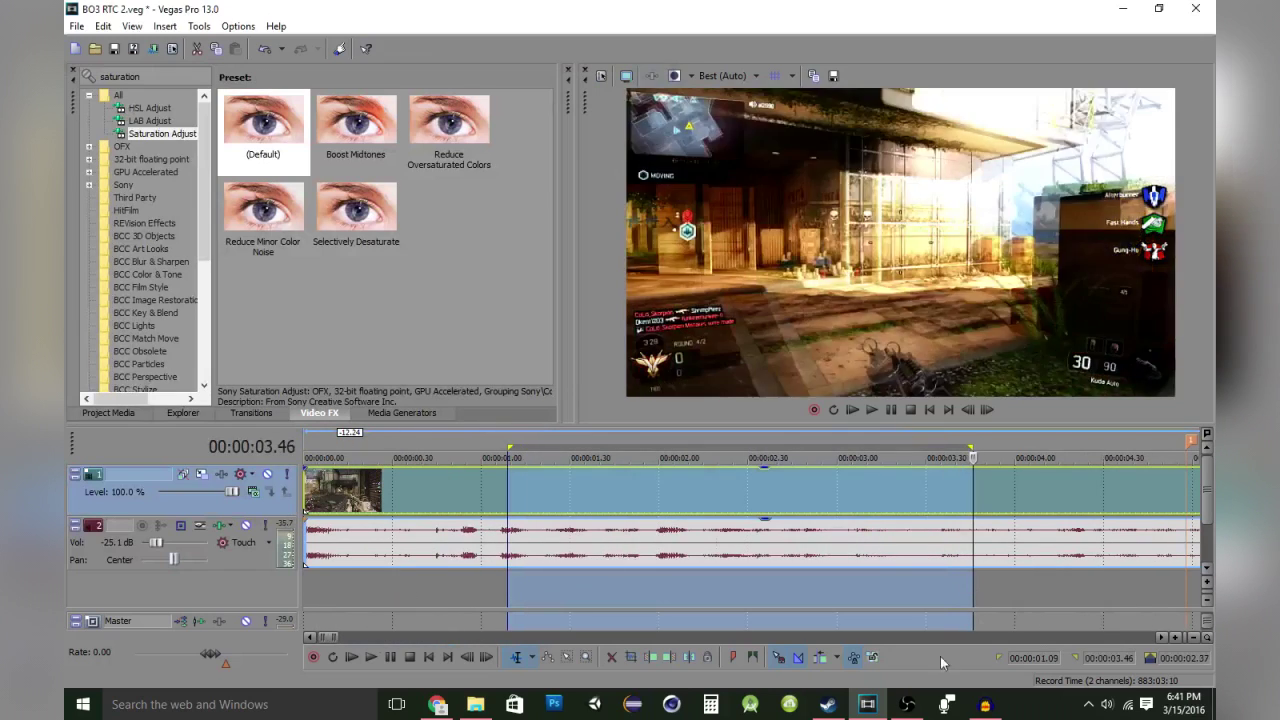
left_click(833, 409)
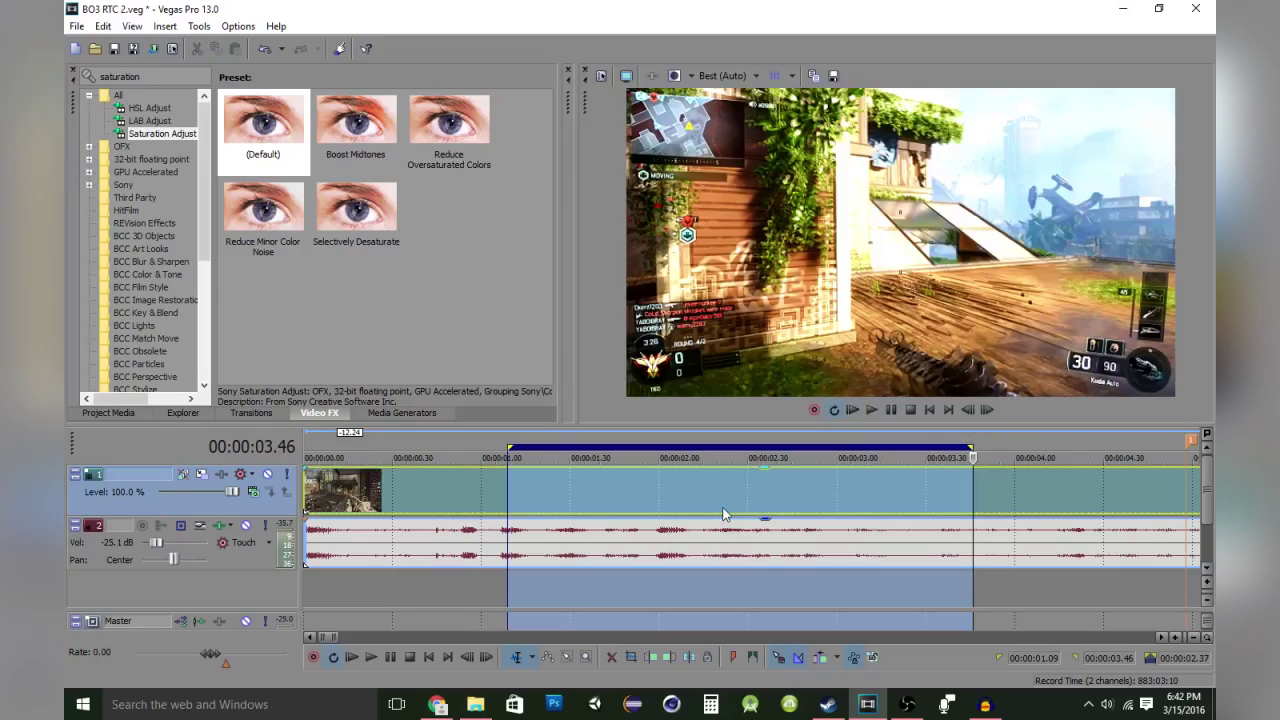
key("space")
left_click(889, 410)
left_click(889, 410)
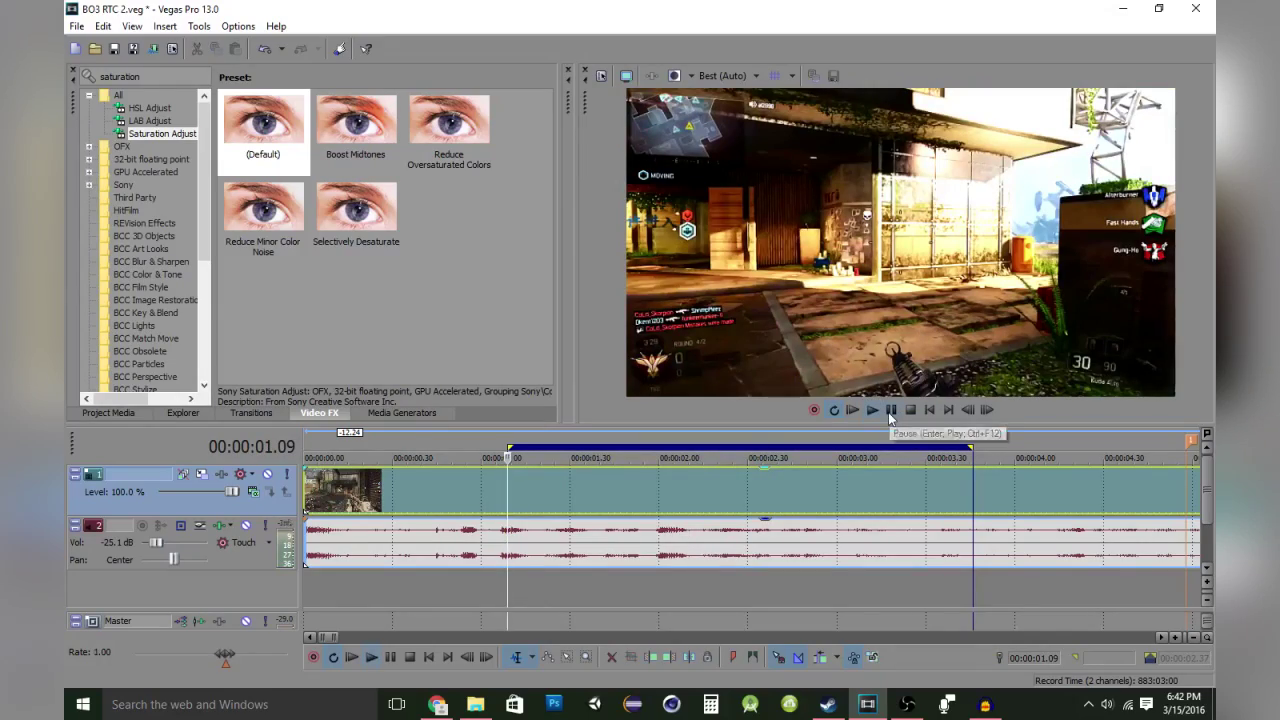
scroll(796, 477, "down", 5)
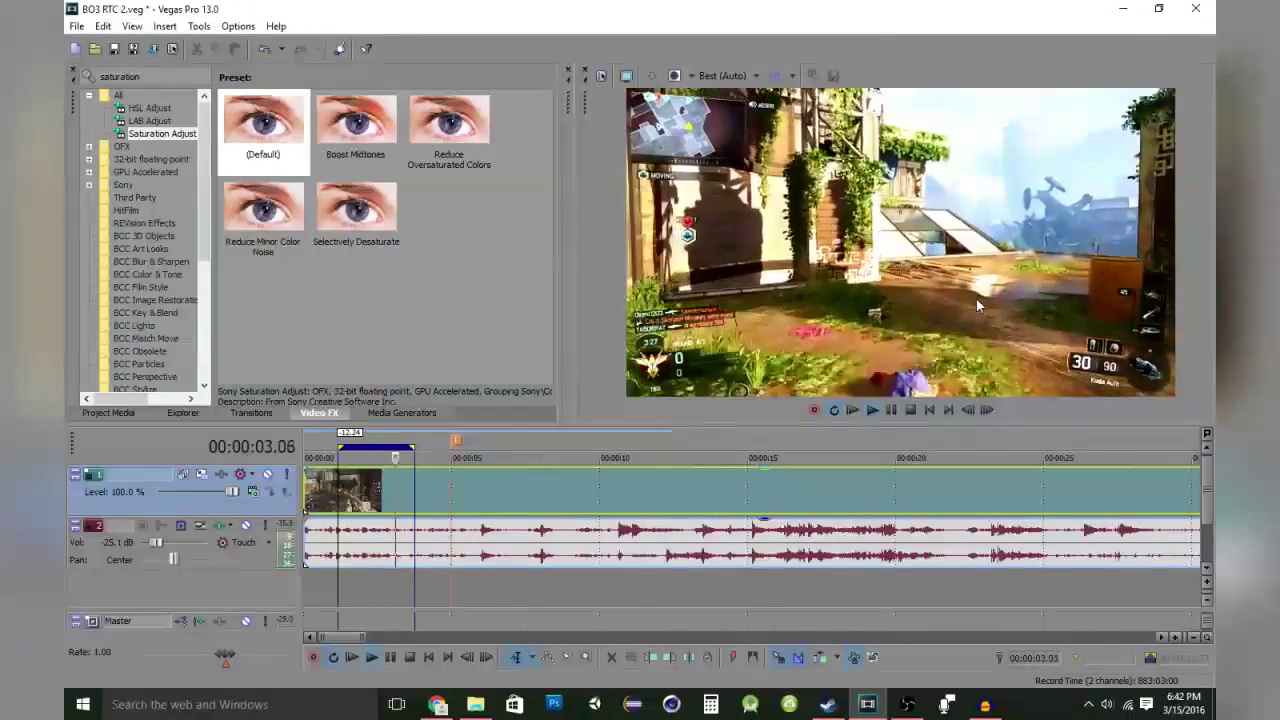
left_click(898, 410)
left_click(898, 410)
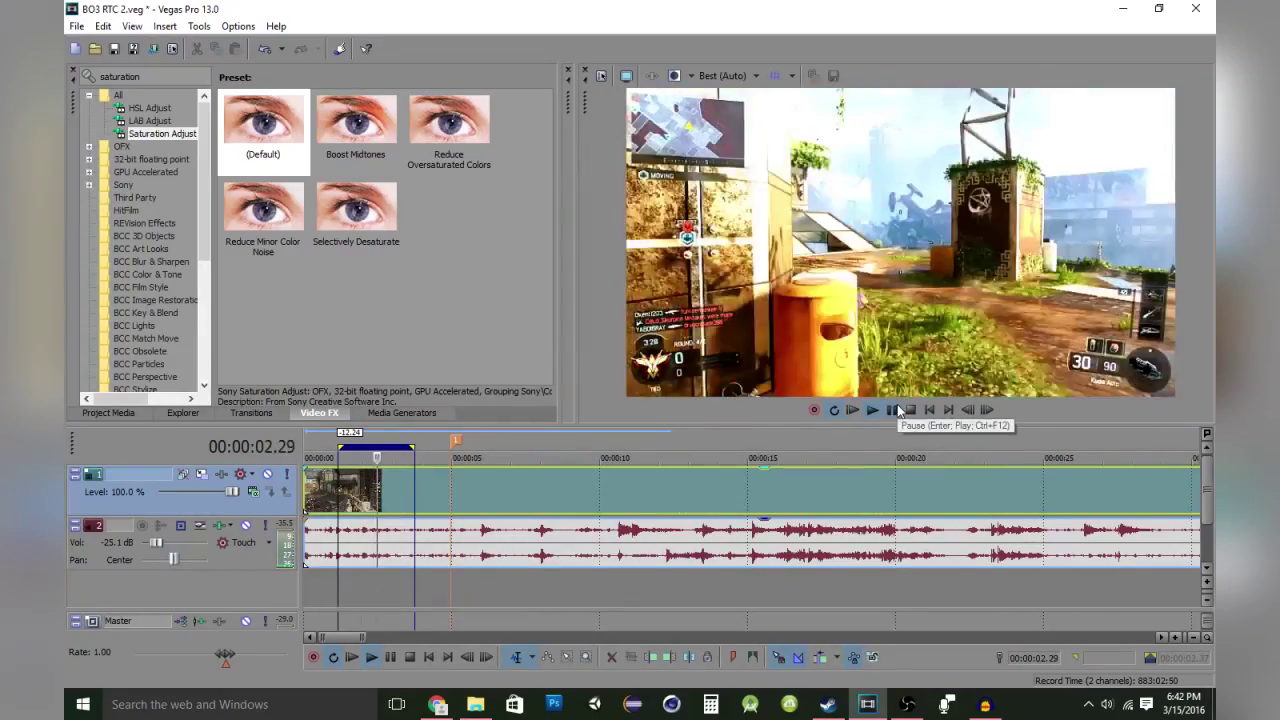
left_click(897, 409)
left_click(889, 412)
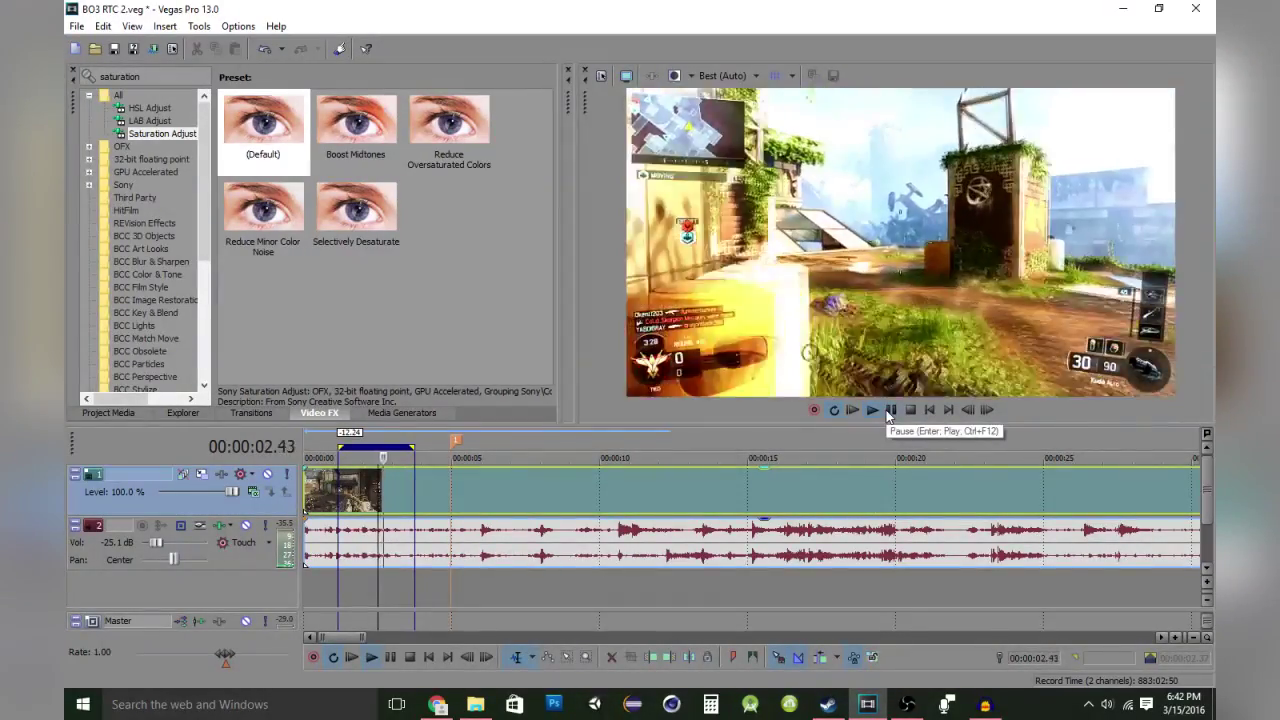
left_click(890, 410)
Zoom the timeline out and open the clip's effect chain at Saturation Adjust, then close it
scroll(607, 506, "down", 1)
scroll(607, 506, "down", 1)
scroll(607, 506, "down", 2)
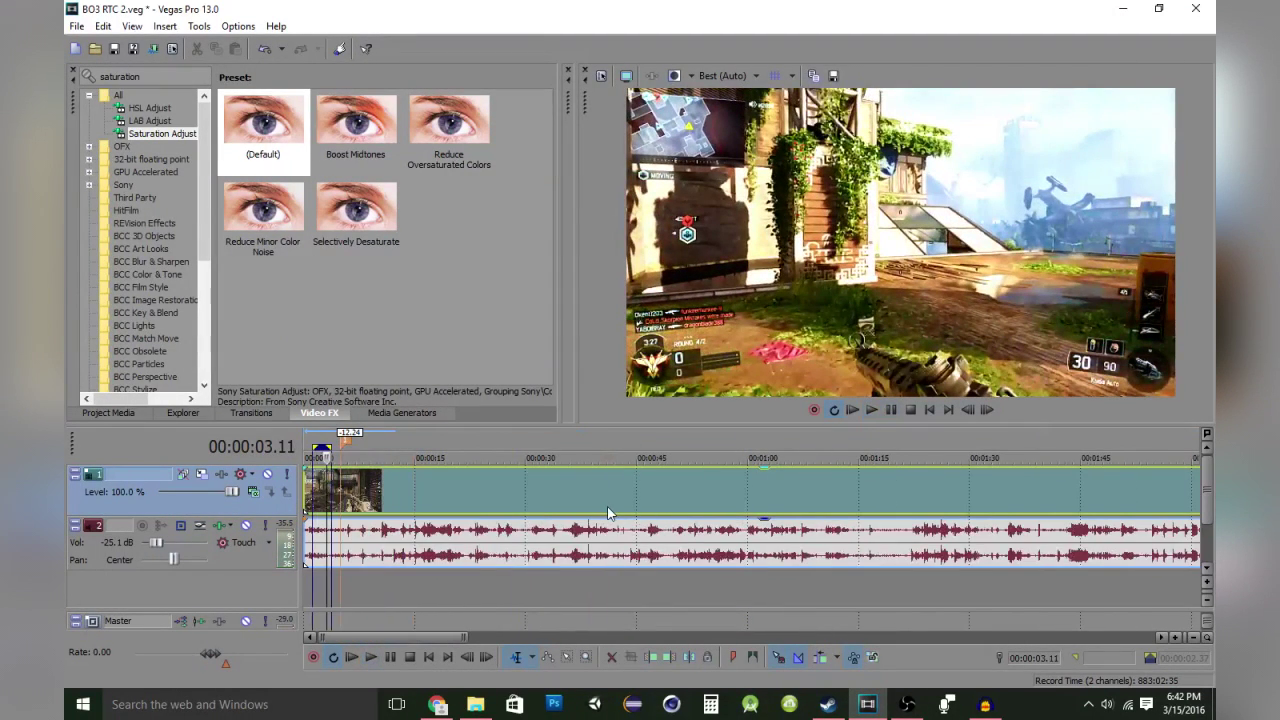
scroll(607, 506, "down", 3)
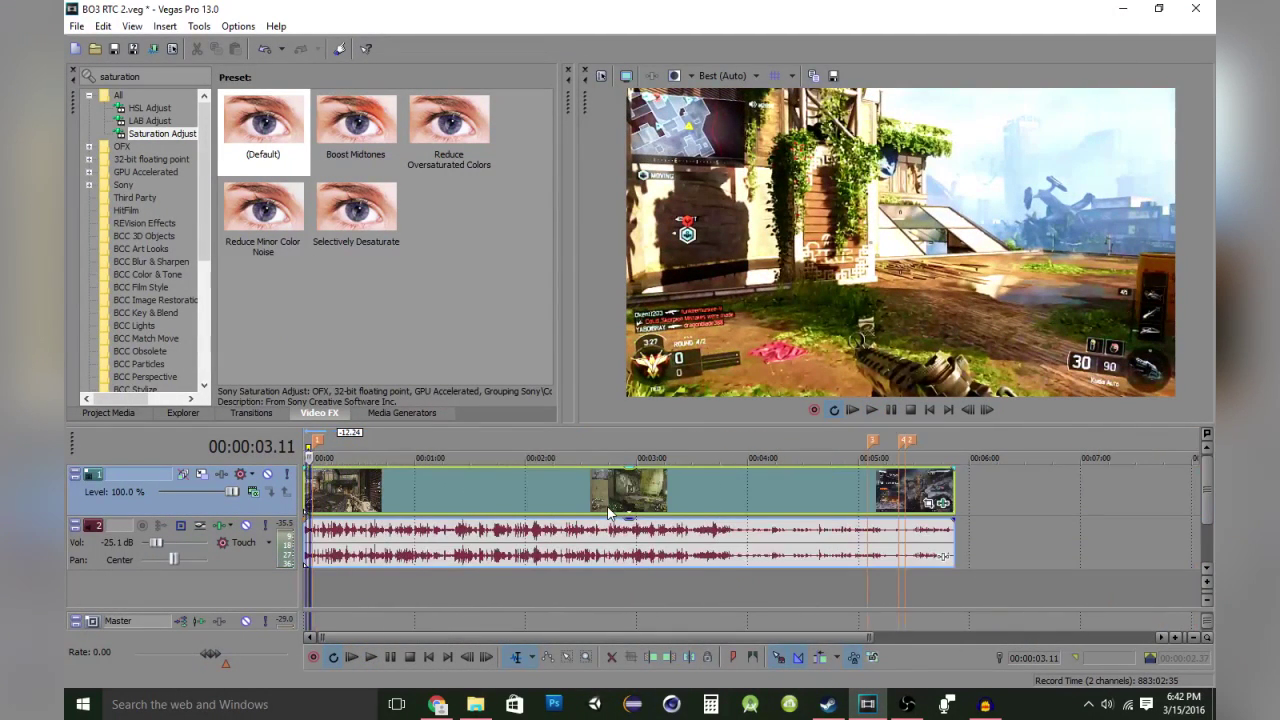
left_click(944, 504)
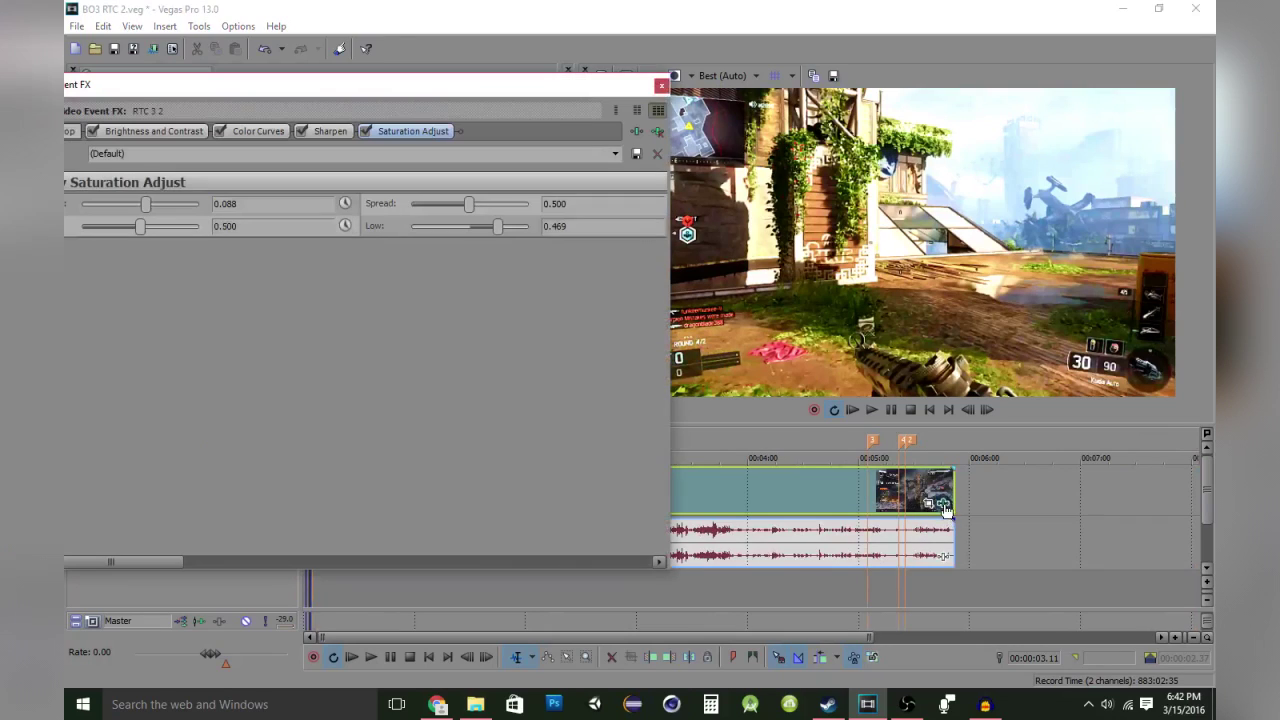
left_click(661, 84)
Search Video FX for 'rsm' and apply RSMB motion blur to the gameplay clip
key("ctrl+a")
key("BackSpace")
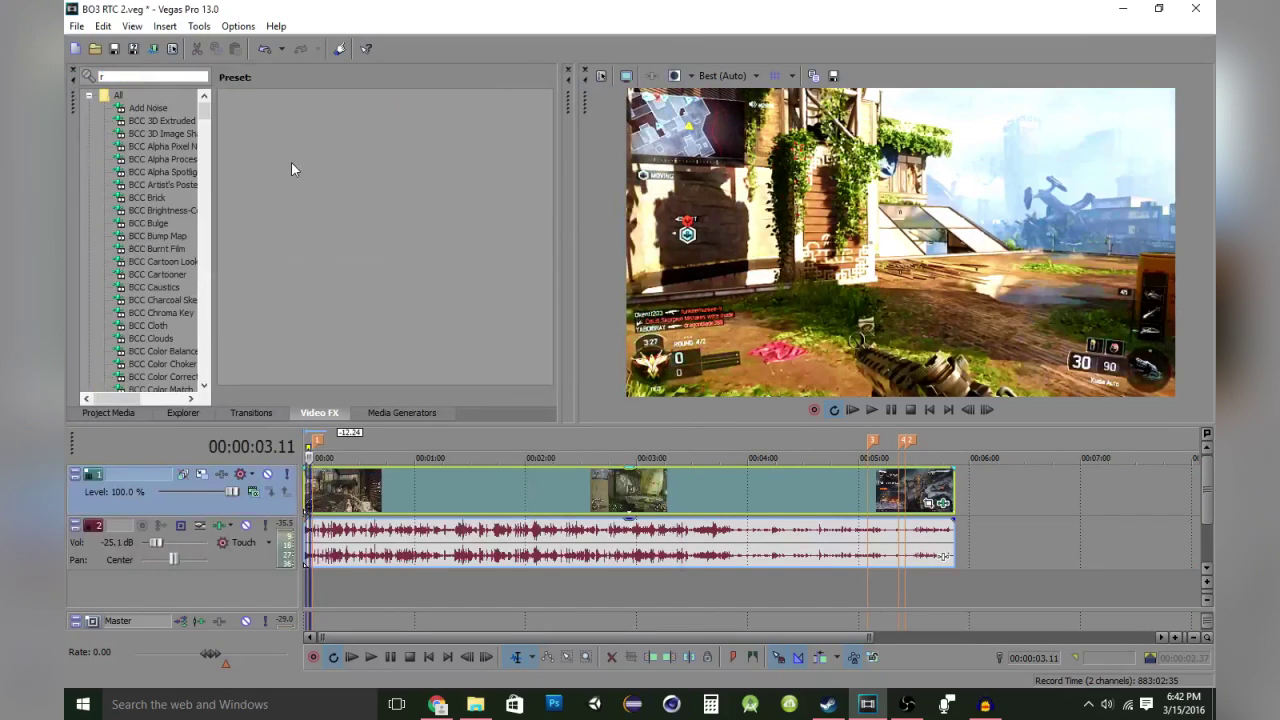
type("rsm")
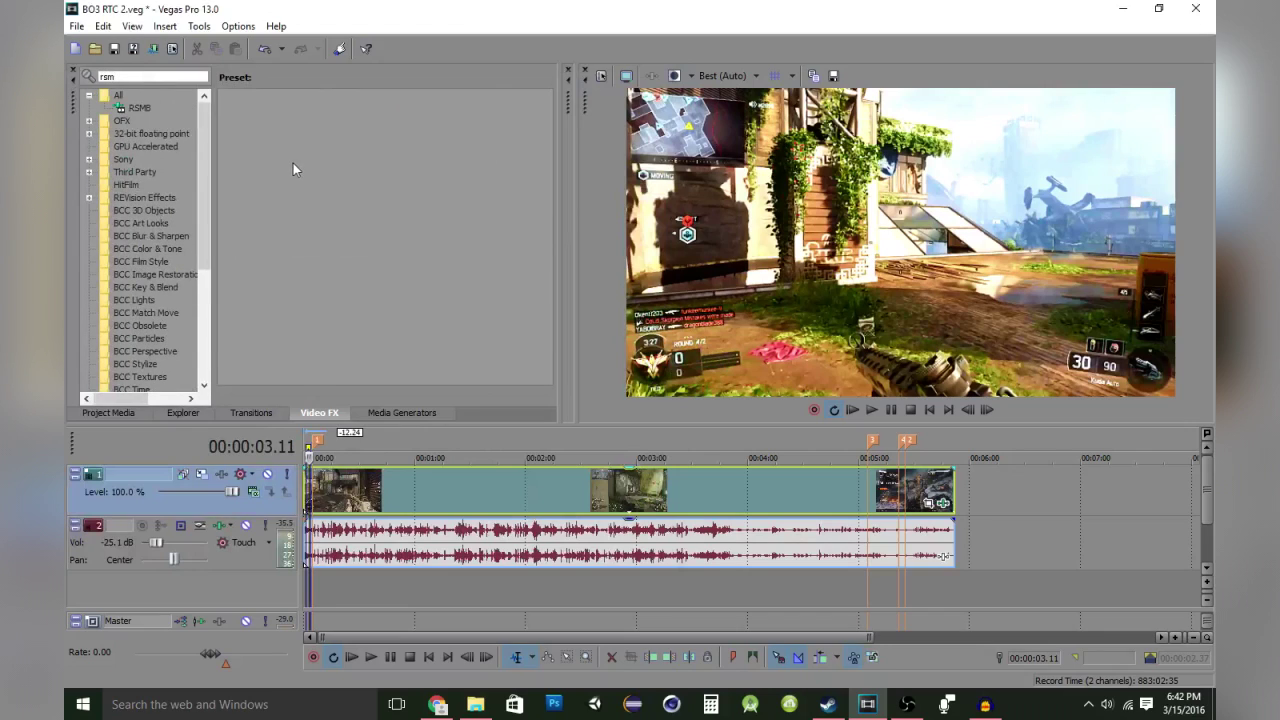
left_click(138, 108)
left_click_drag(138, 108, 373, 495)
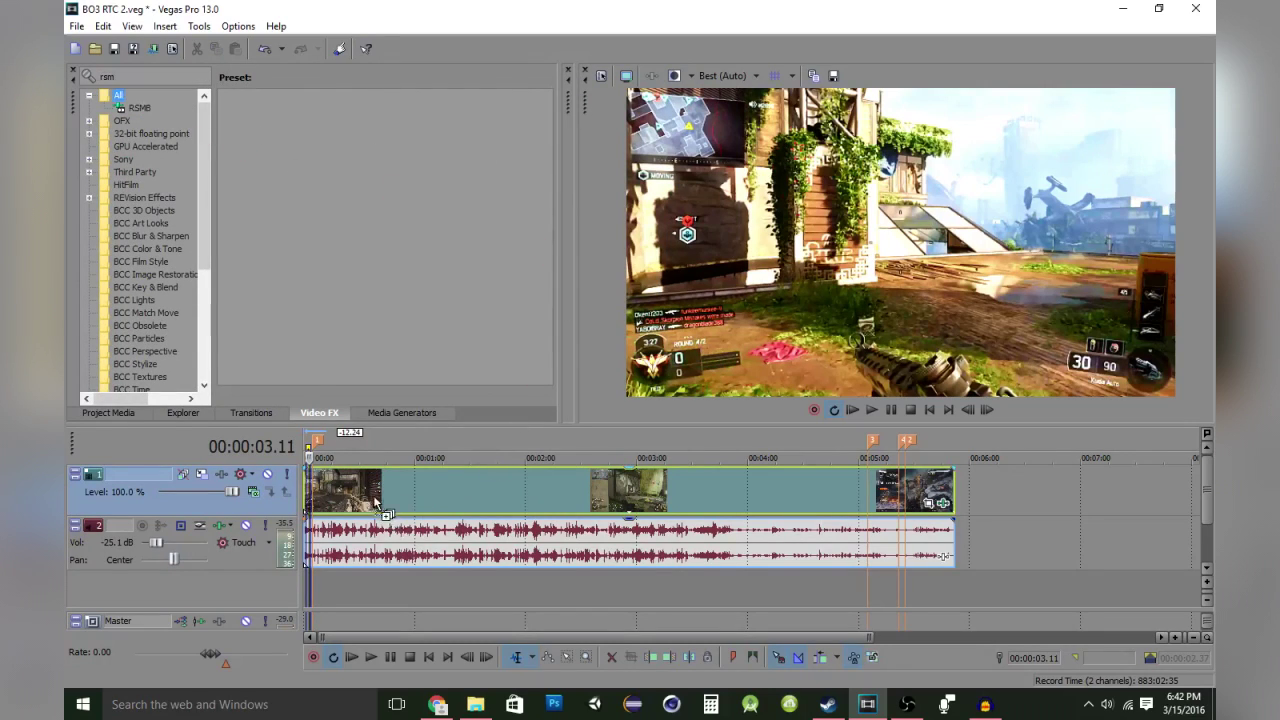
Check the RSMB tab, leaving its default settings, and close Video Event FX
left_click_drag(558, 86, 668, 62)
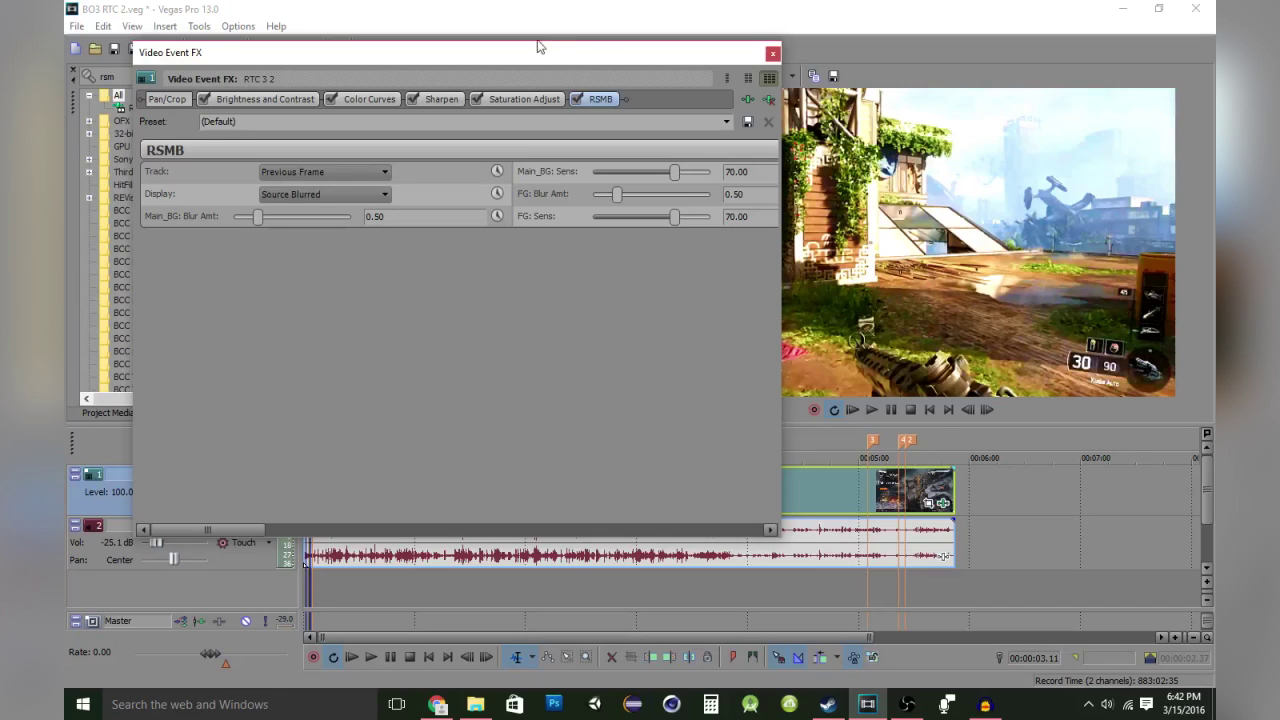
left_click_drag(520, 55, 658, 58)
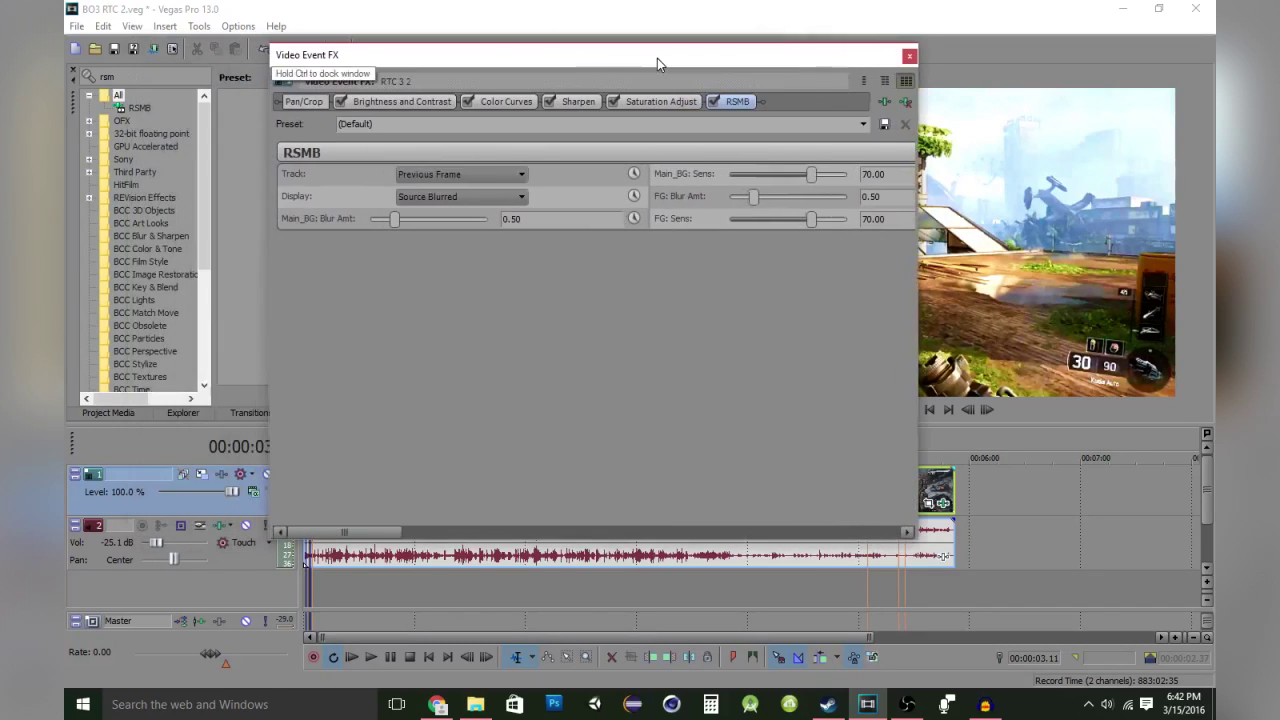
left_click(730, 113)
left_click_drag(747, 63, 773, 63)
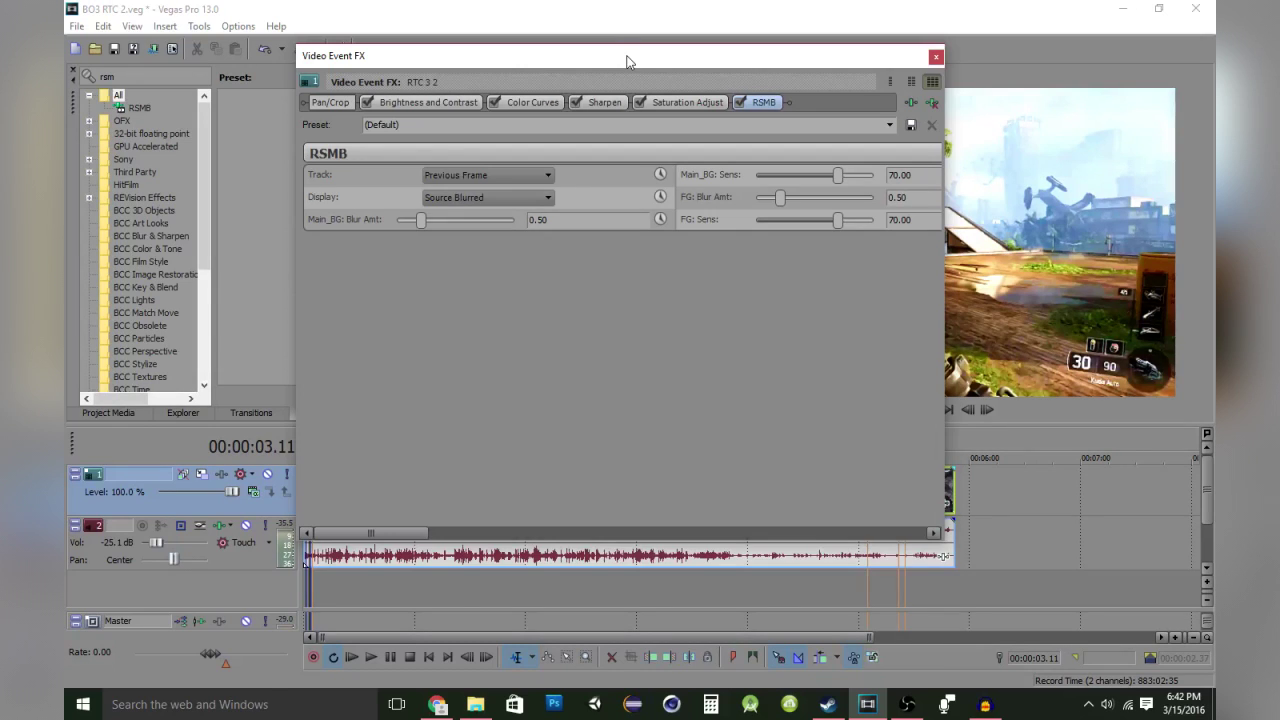
left_click_drag(628, 62, 608, 74)
left_click(914, 68)
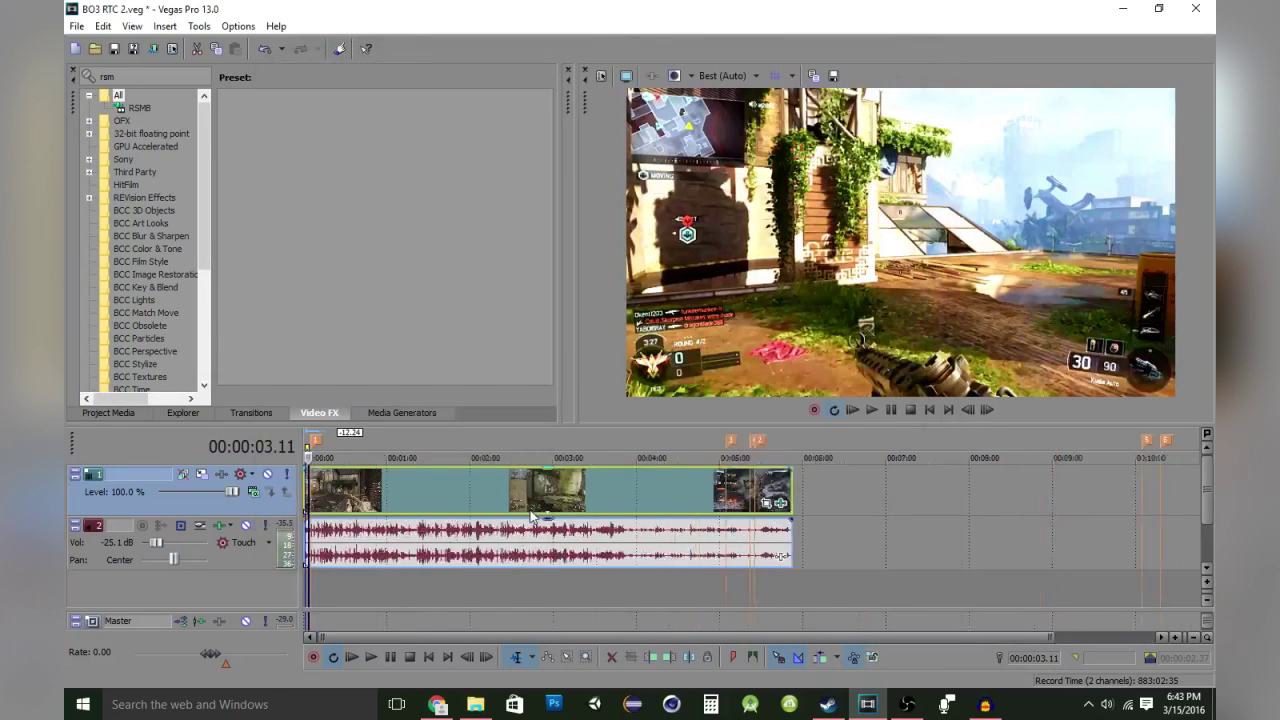
Select RSMB in the FX tree and play the looped section to judge the motion blur
scroll(530, 510, "up", 5)
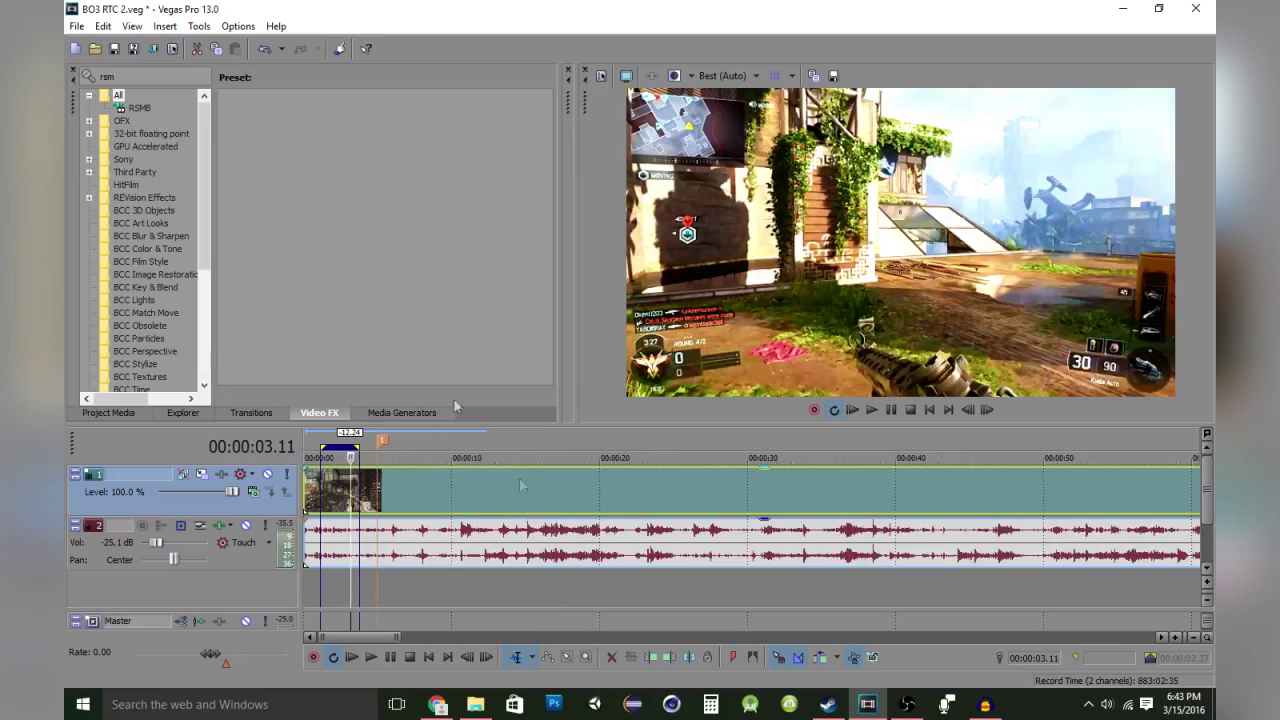
left_click(145, 108)
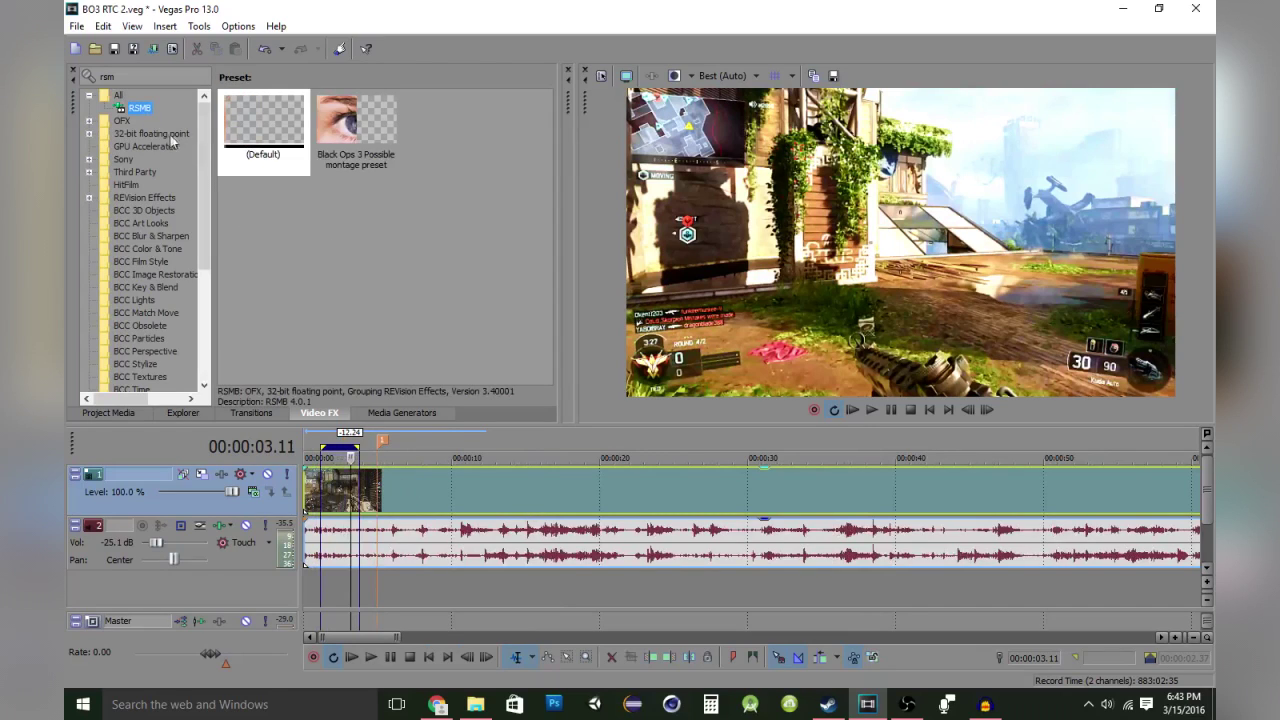
scroll(472, 502, "down", 3)
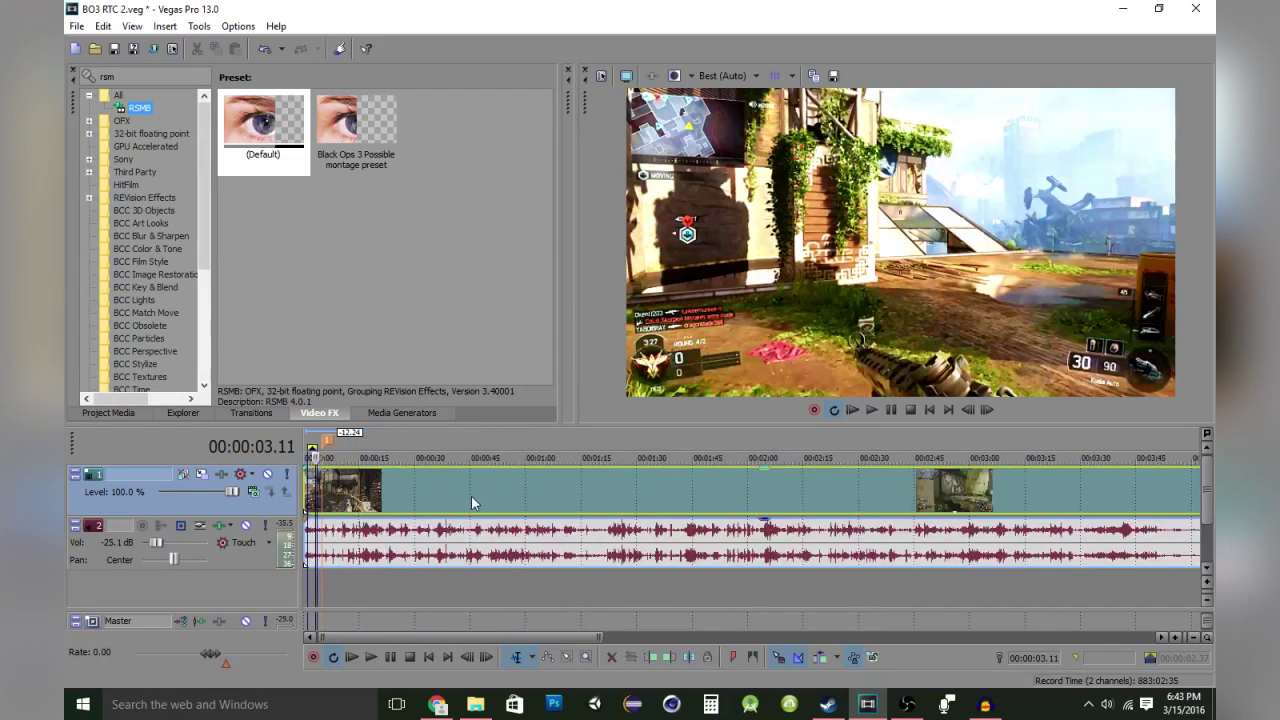
scroll(640, 496, "up", 2)
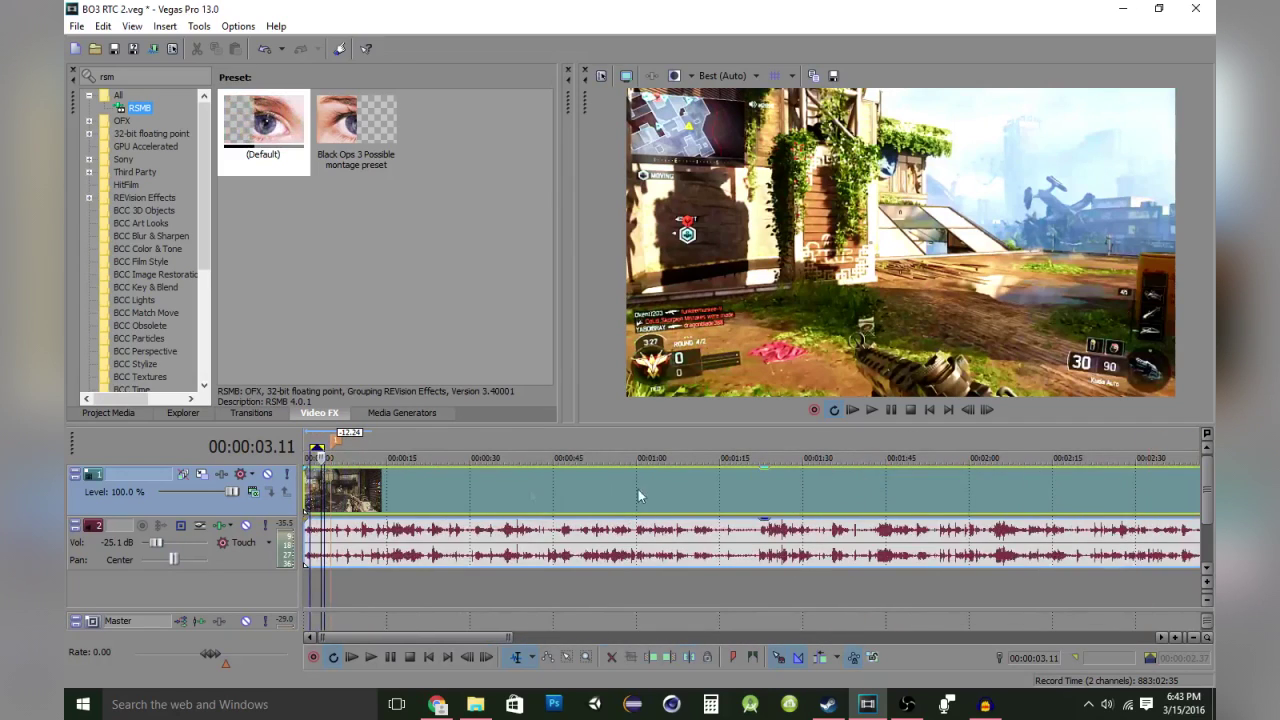
scroll(640, 496, "up", 3)
scroll(640, 496, "up", 2)
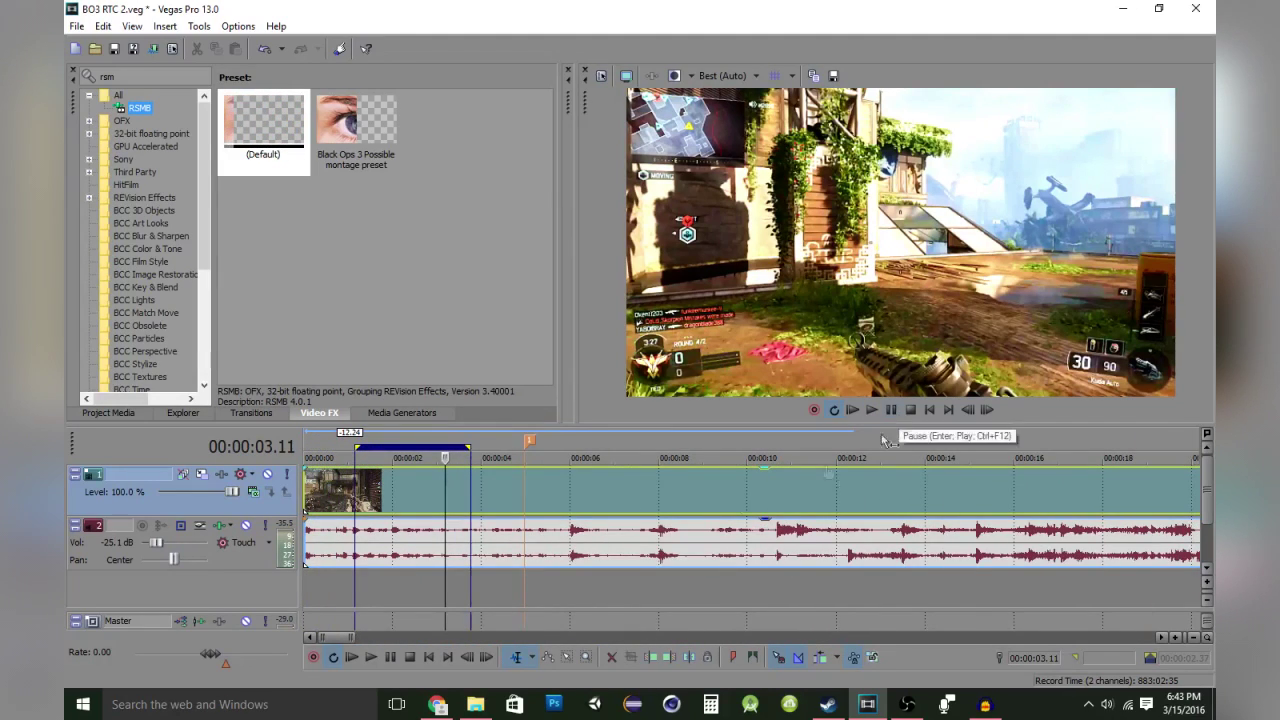
key("space")
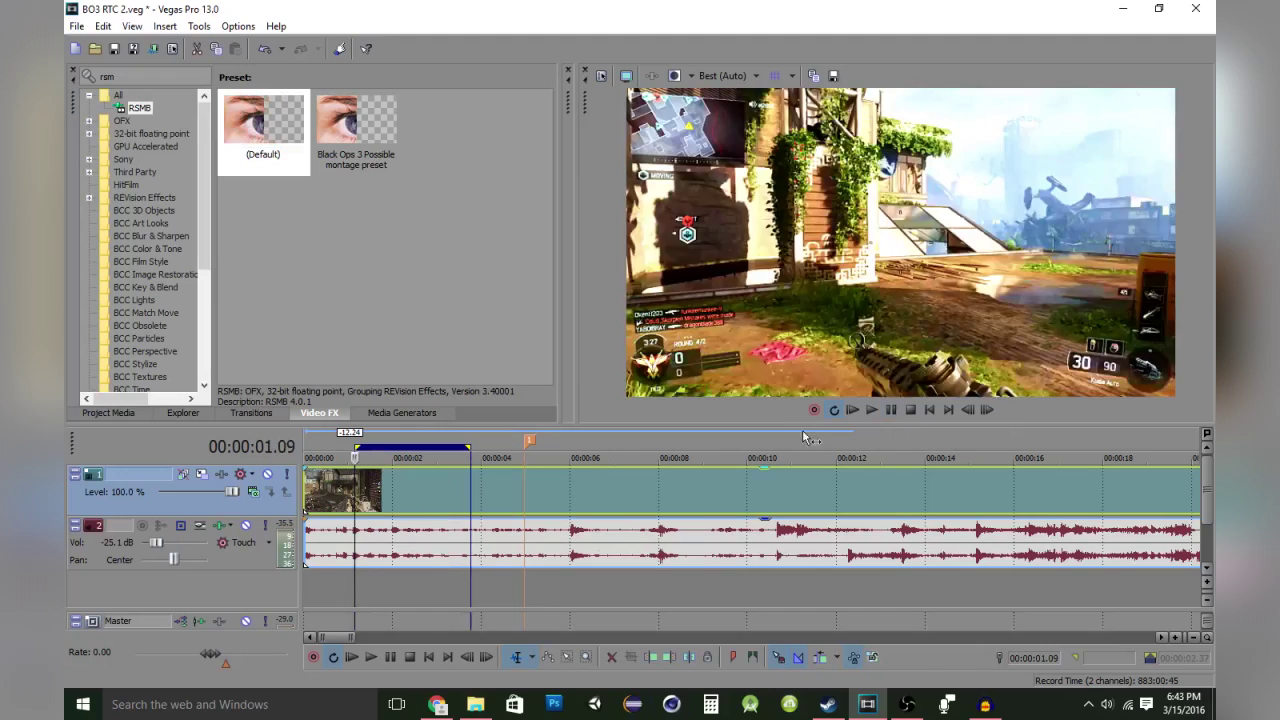
left_click(883, 412)
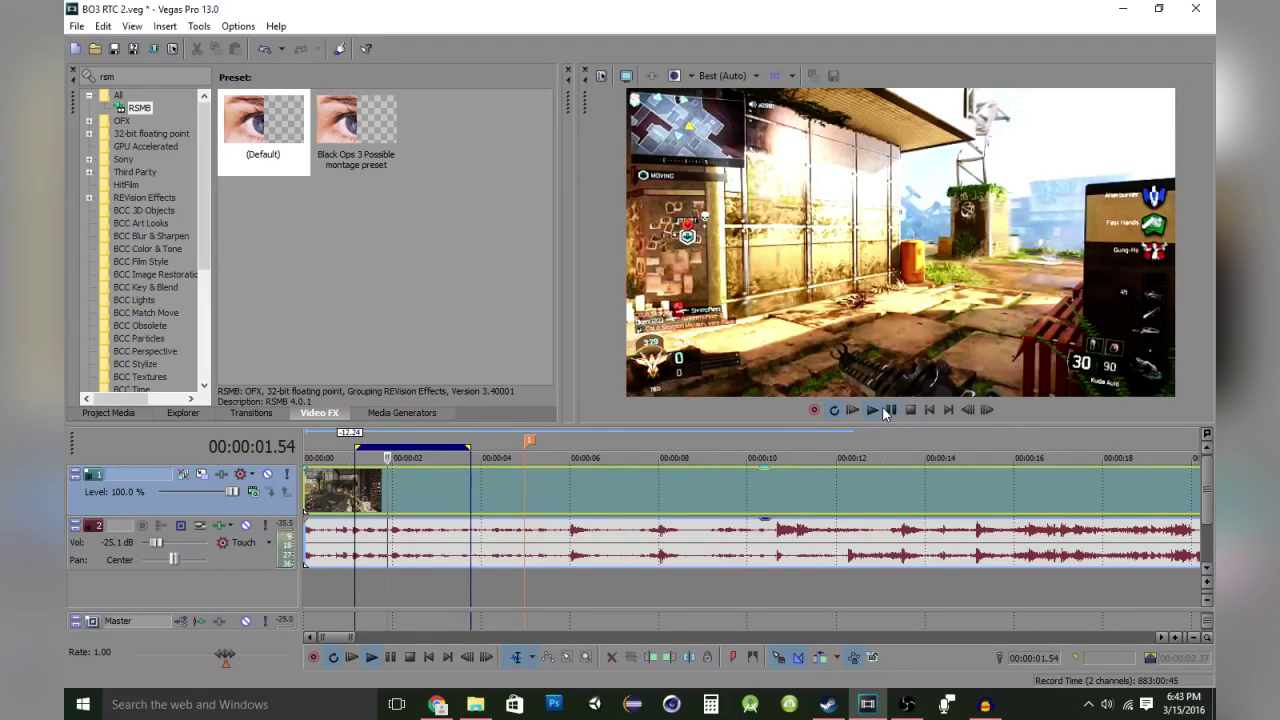
left_click(890, 410)
Extend the loop region's end to about six seconds
left_click_drag(470, 447, 602, 447)
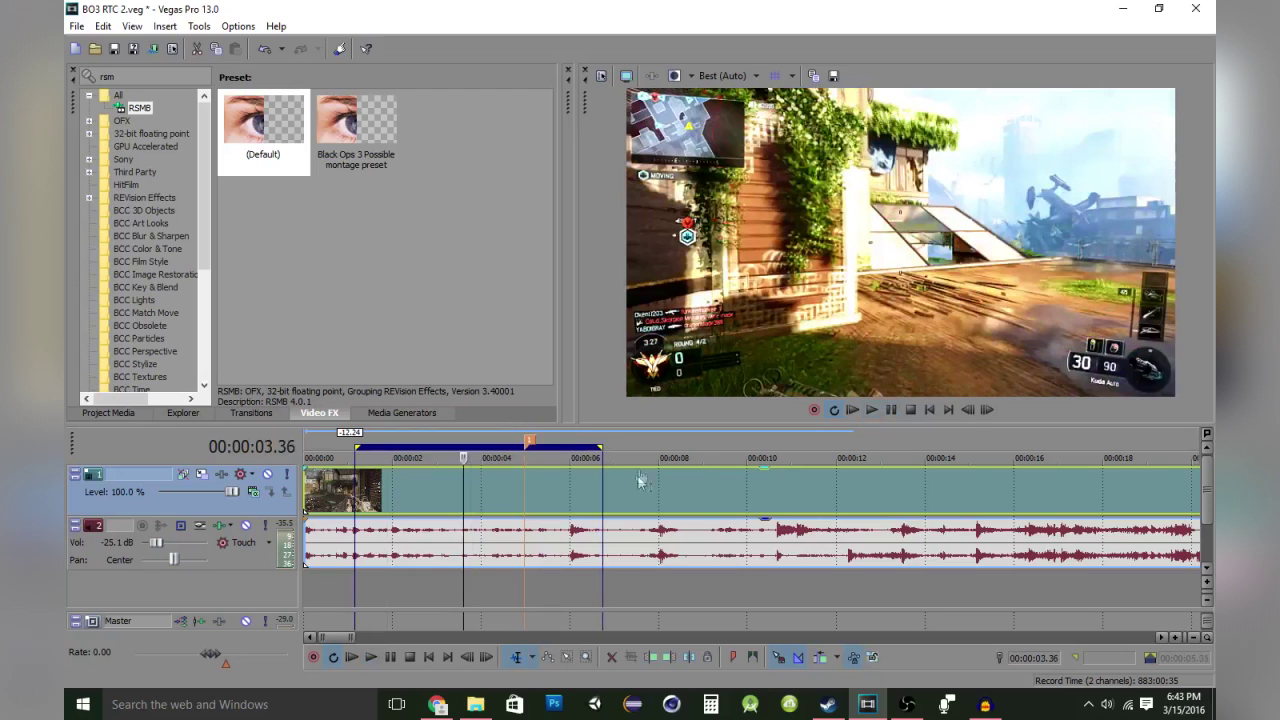
left_click(103, 26)
left_click(68, 37)
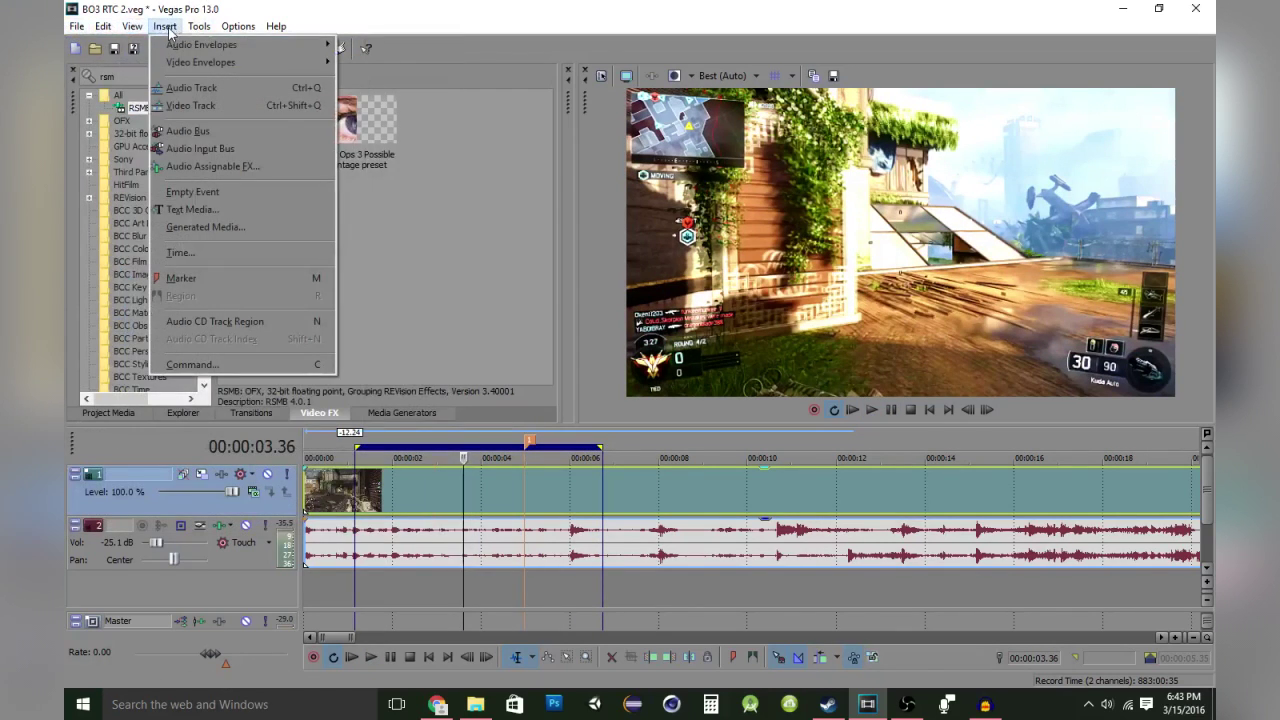
left_click(199, 26)
Mark a roughly one-second loop region starting at 01.09
scroll(600, 500, "up", 2)
mouse_move(407, 458)
left_mouse_down()
mouse_move(776, 460)
mouse_move(512, 458)
left_mouse_up()
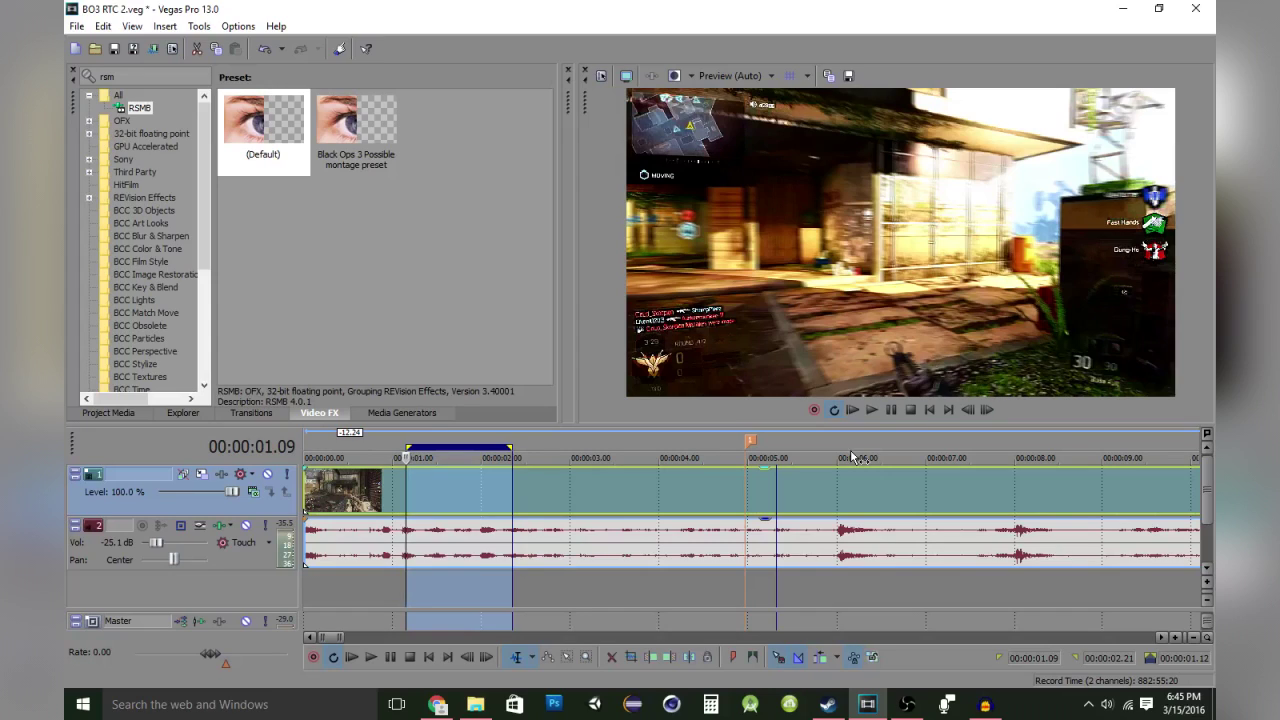
scroll(489, 490, "up", 2)
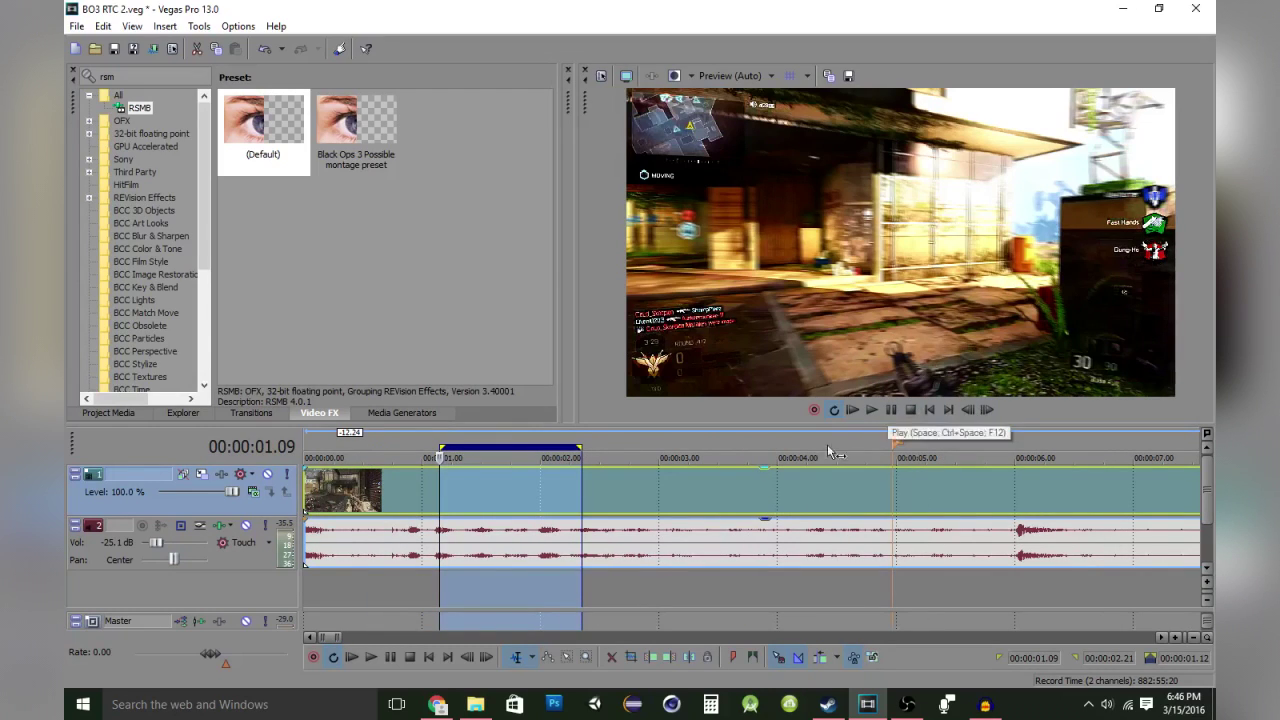
scroll(820, 465, "up", 4)
scroll(841, 483, "down", 4)
scroll(850, 505, "up", 3)
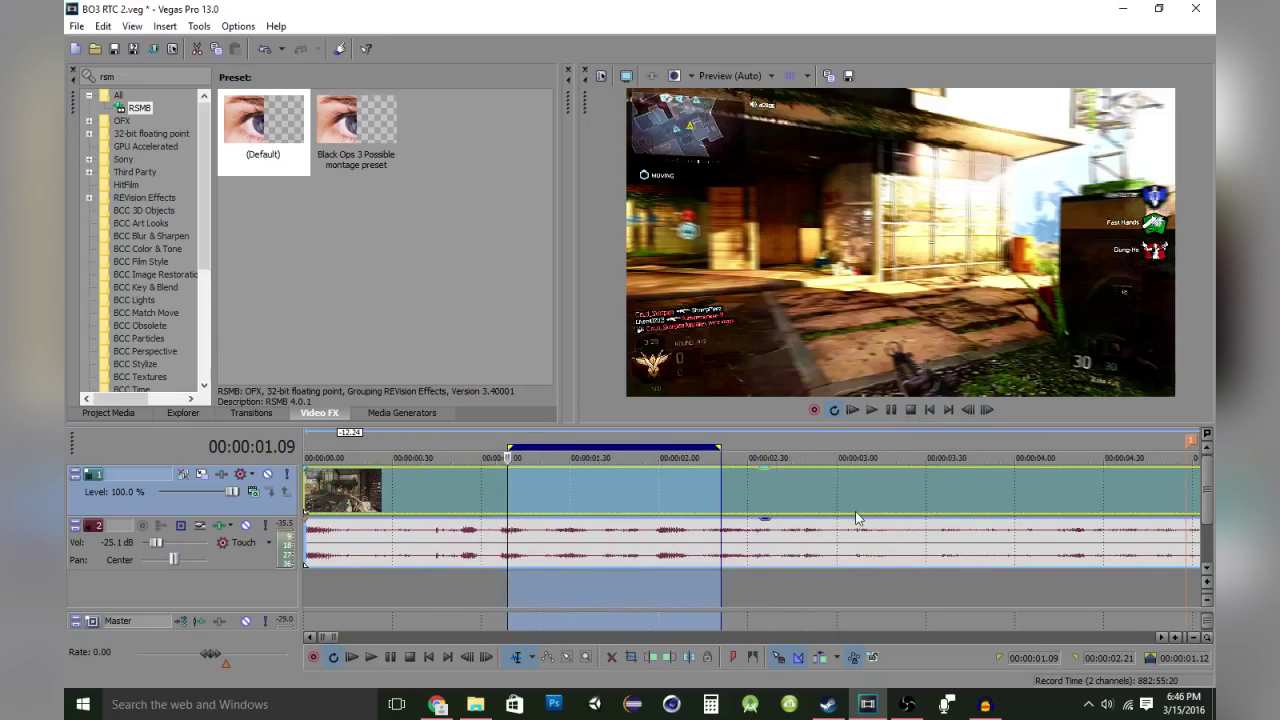
scroll(857, 517, "up", 2)
scroll(870, 500, "down", 2)
Play the short loop and pause on the motion-blurred frame near 2 seconds
key("space")
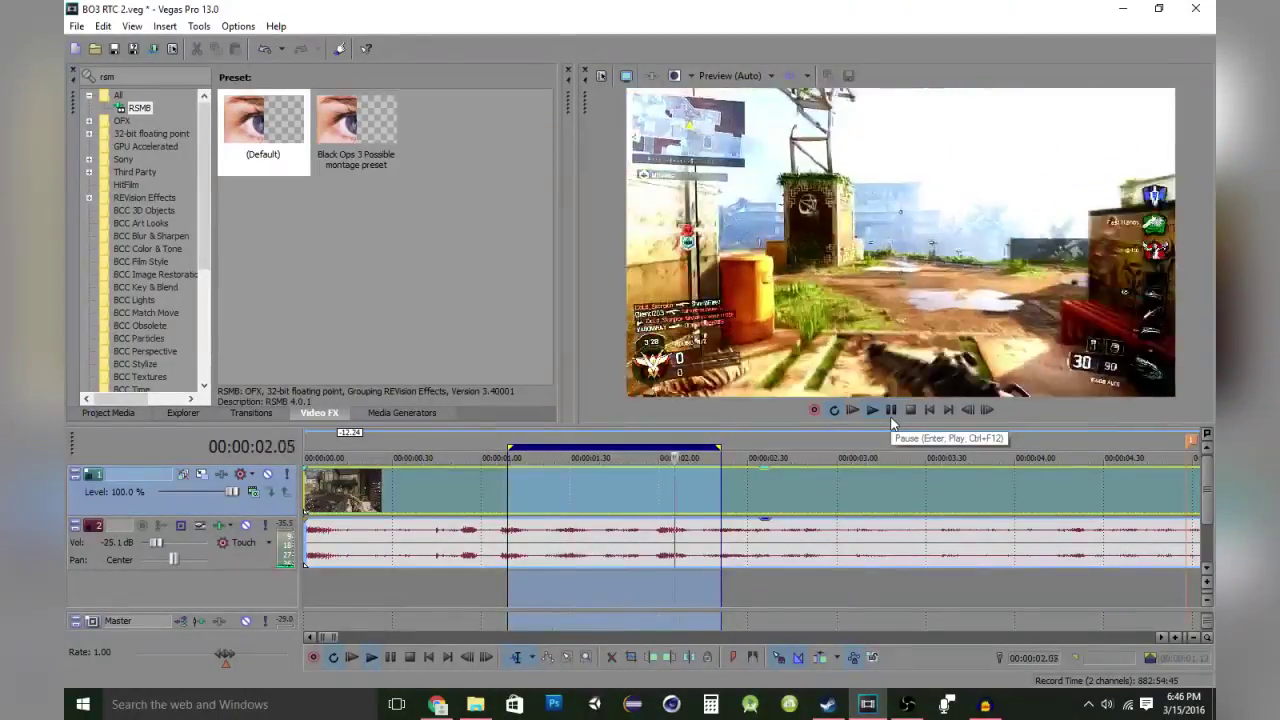
left_click(890, 412)
scroll(790, 541, "down", 2)
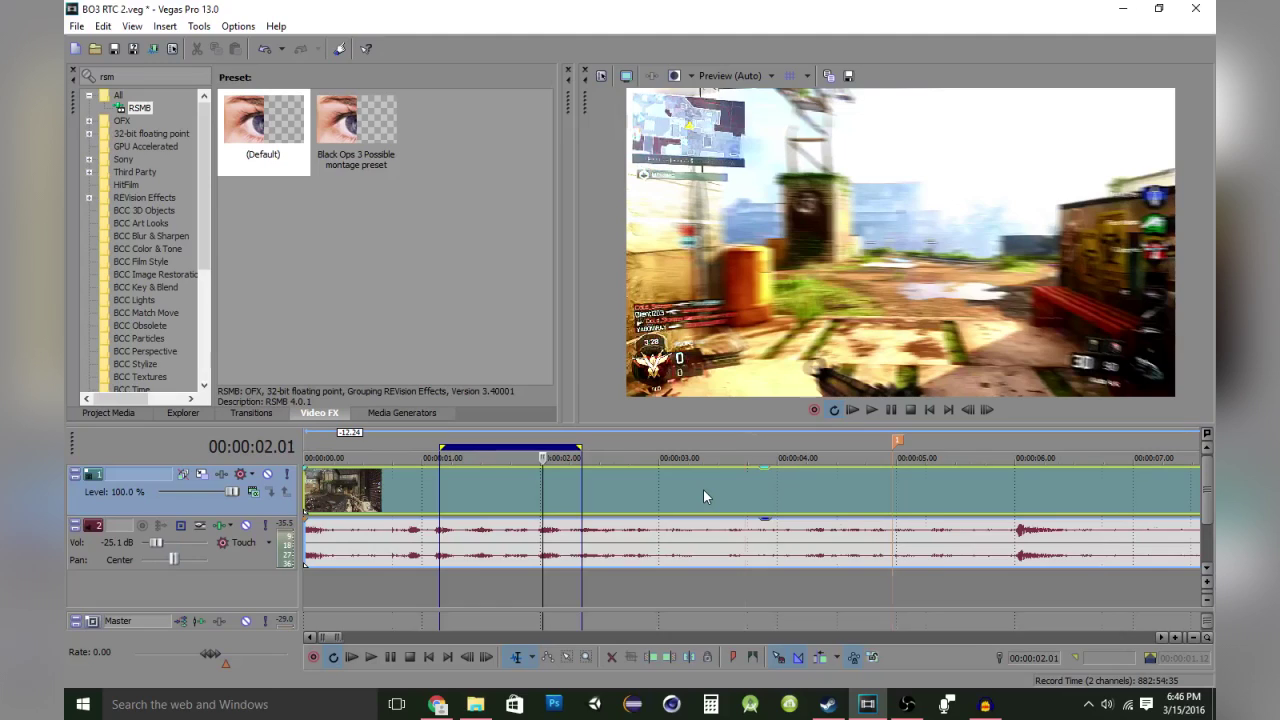
scroll(703, 489, "up", 2)
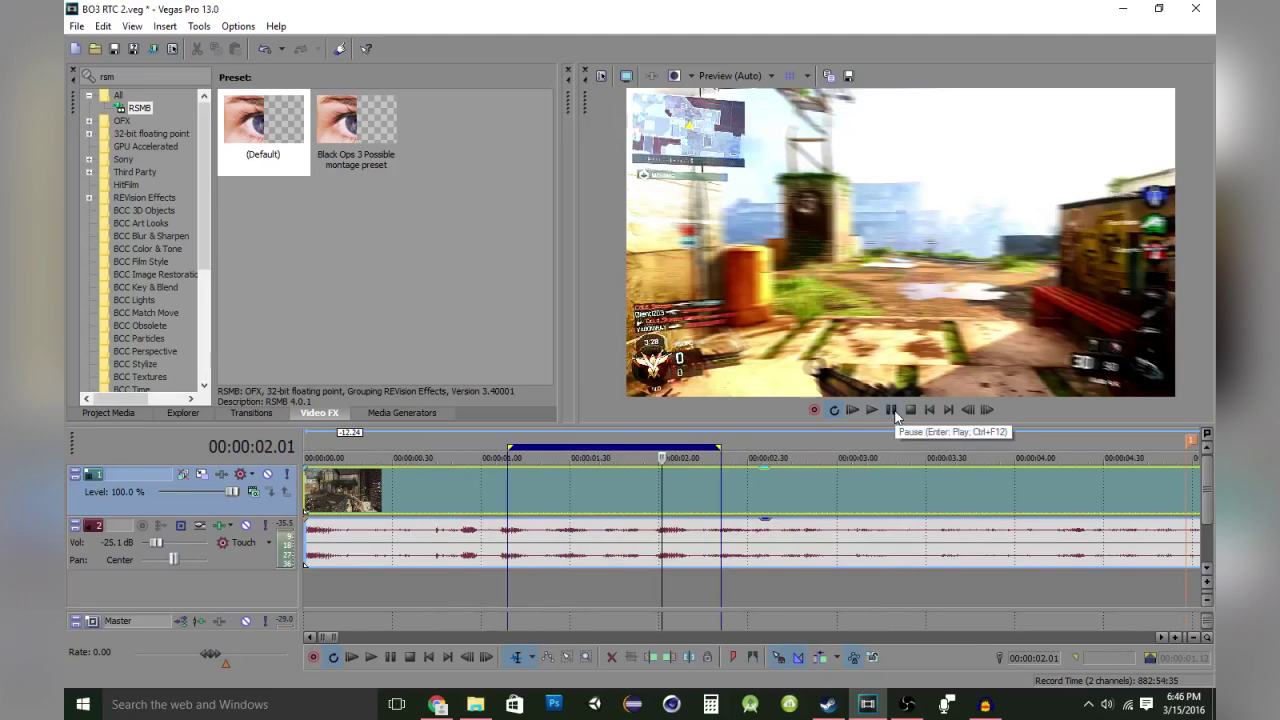